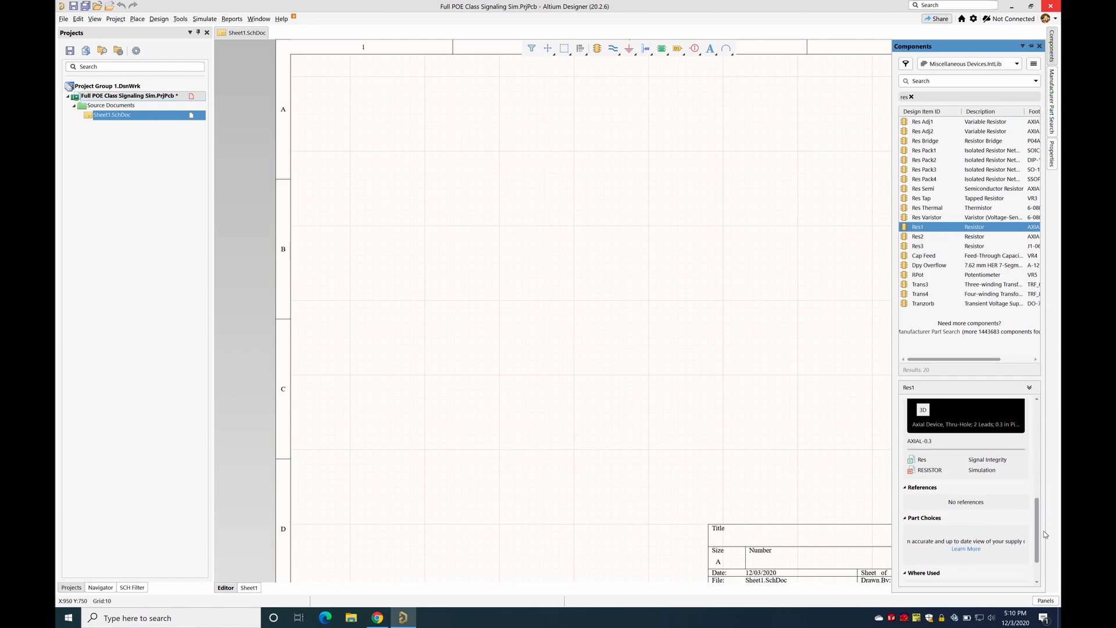
Step: Place six vertical Res1 resistors, two staggered in the upper area and four in a lower row, following the reference circuit
right_click(919, 228)
click(932, 234)
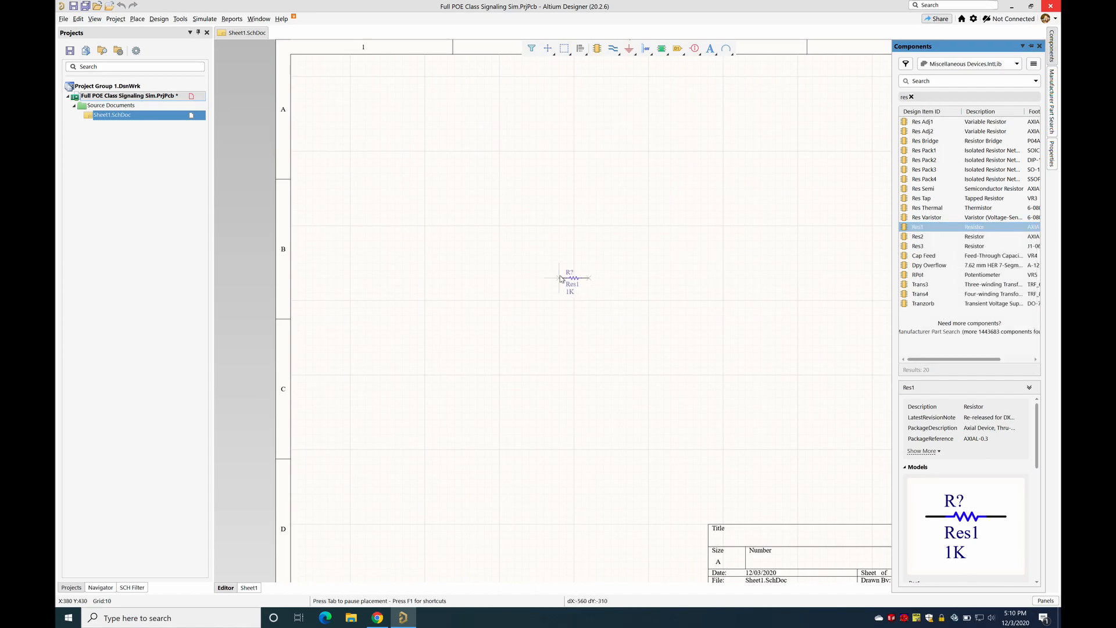
key(space)
click(541, 217)
key(ctrl+Left)
key(ctrl+Right)
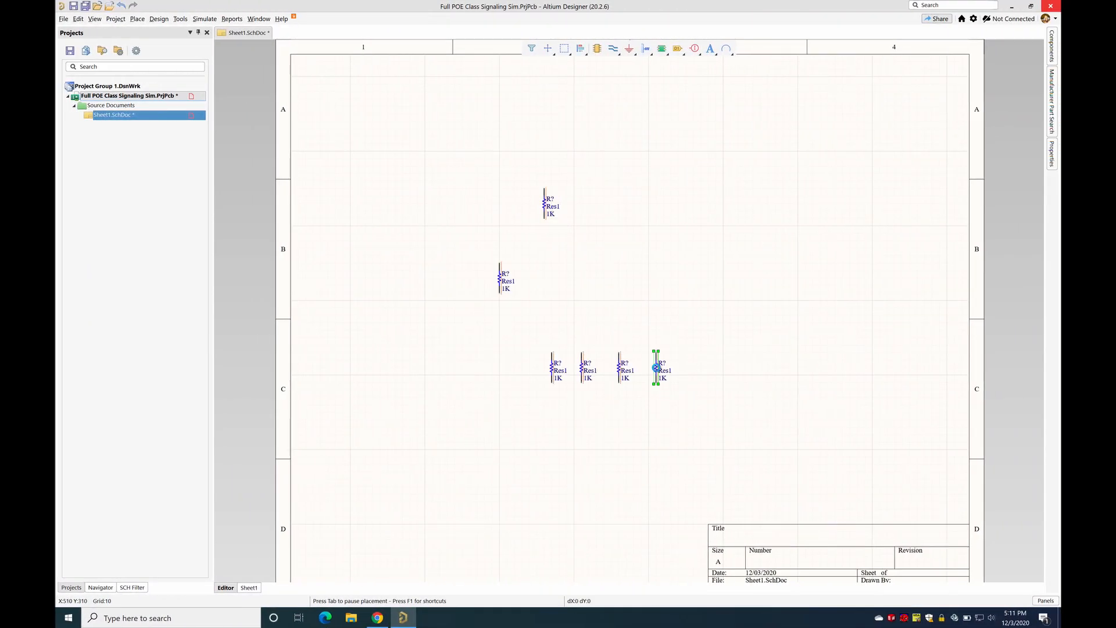
Step: Set the value of the rightmost resistor in the lower row to 200K
click(656, 368)
key(Tab)
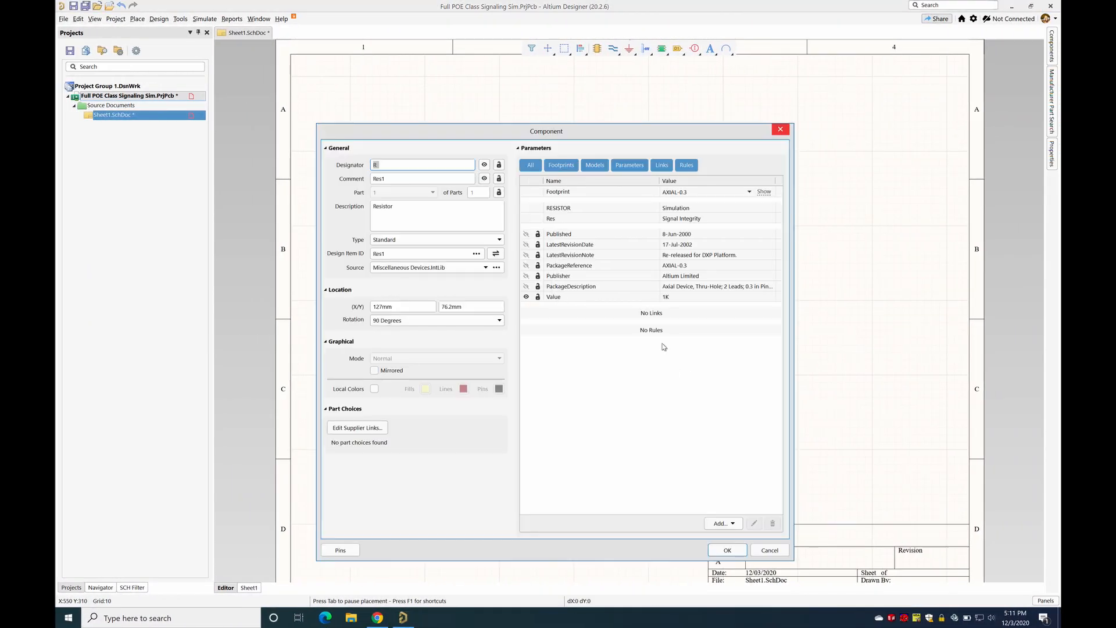
double_click(687, 297)
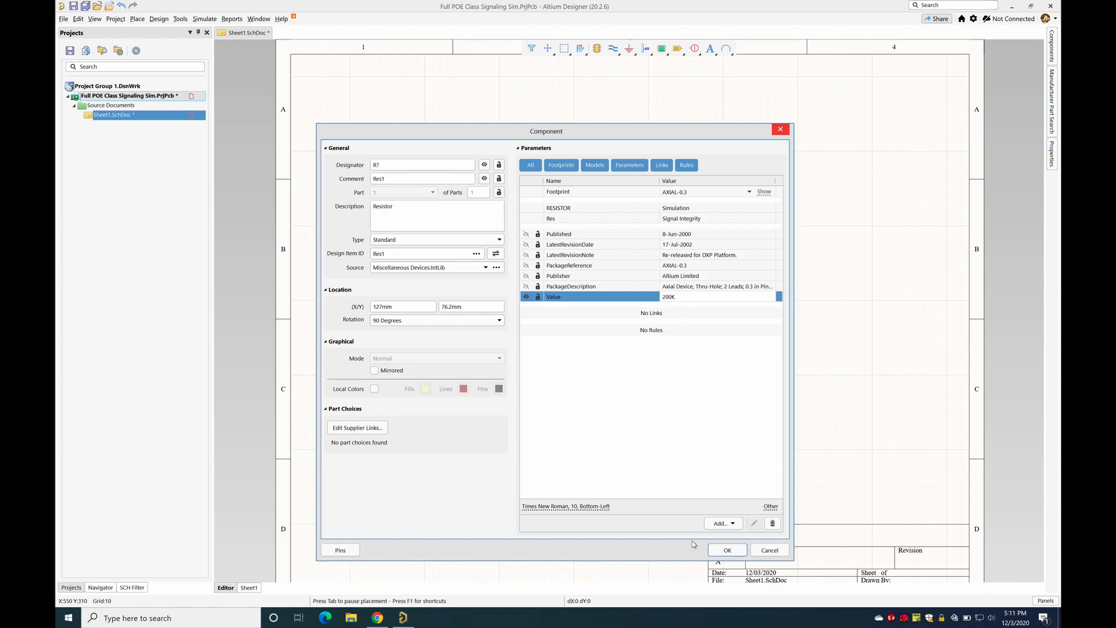
click(723, 549)
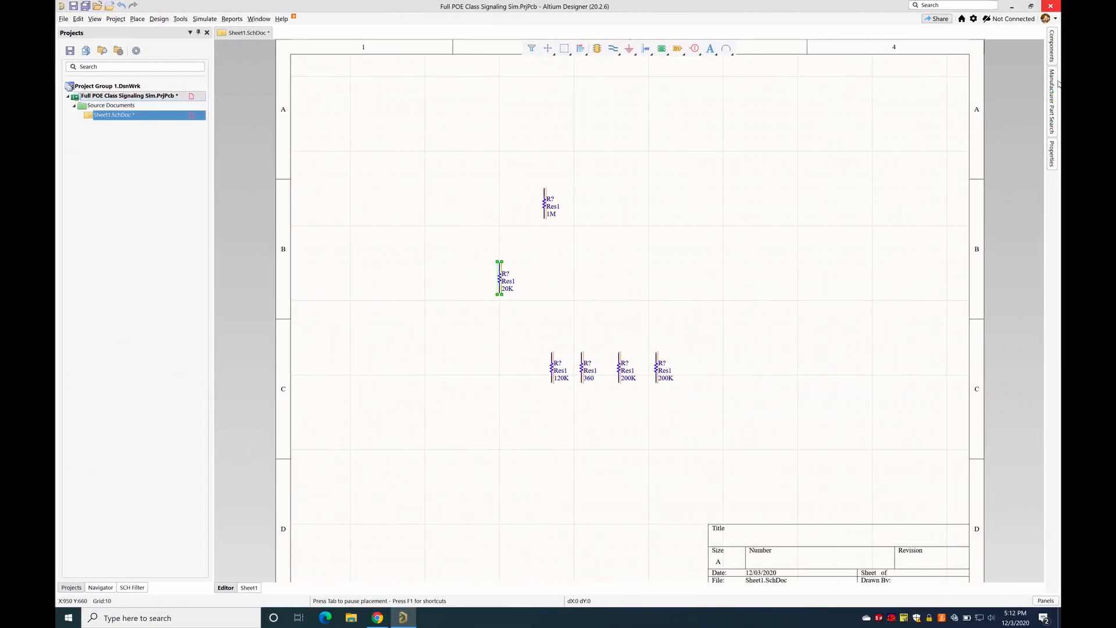
Step: Search the component library for BZT52 and extend the search to manufacturer parts
click(1050, 50)
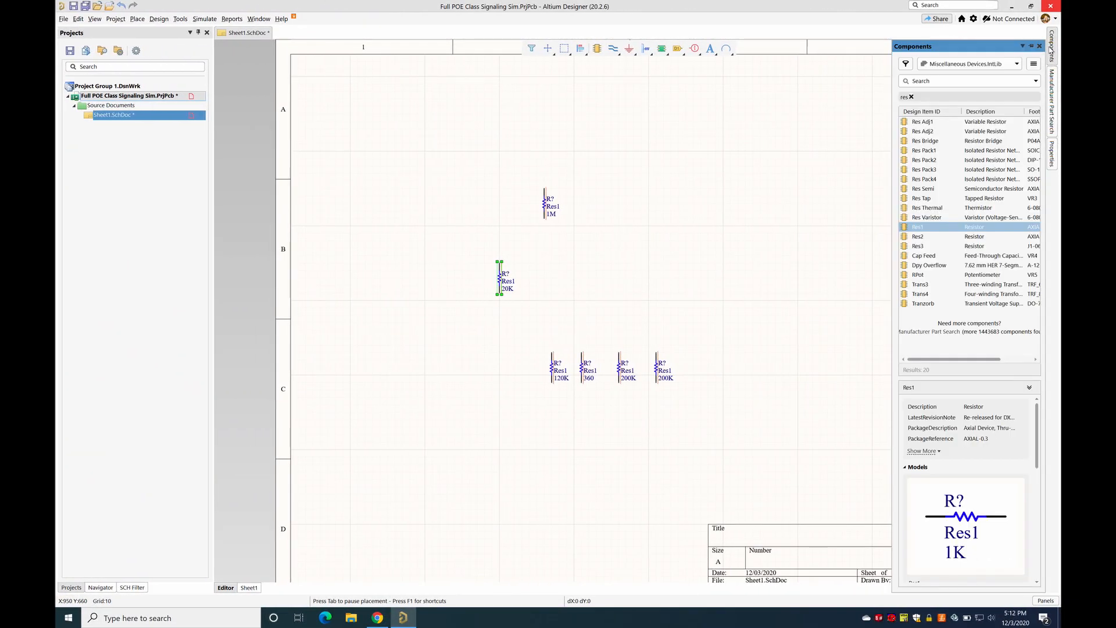
click(948, 81)
text(BZT52)
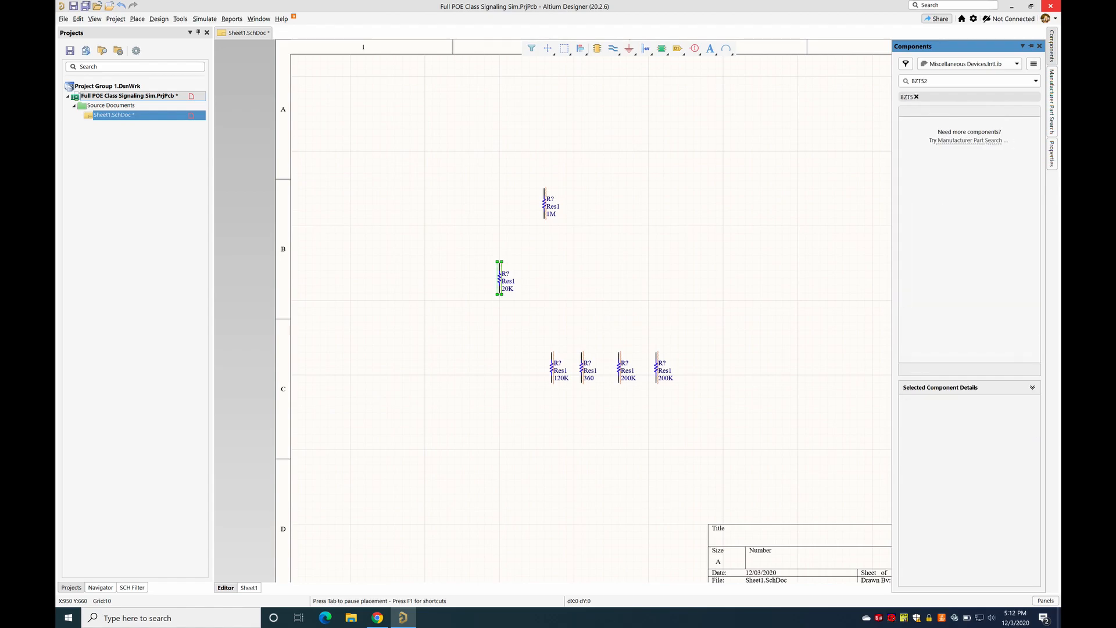
click(941, 141)
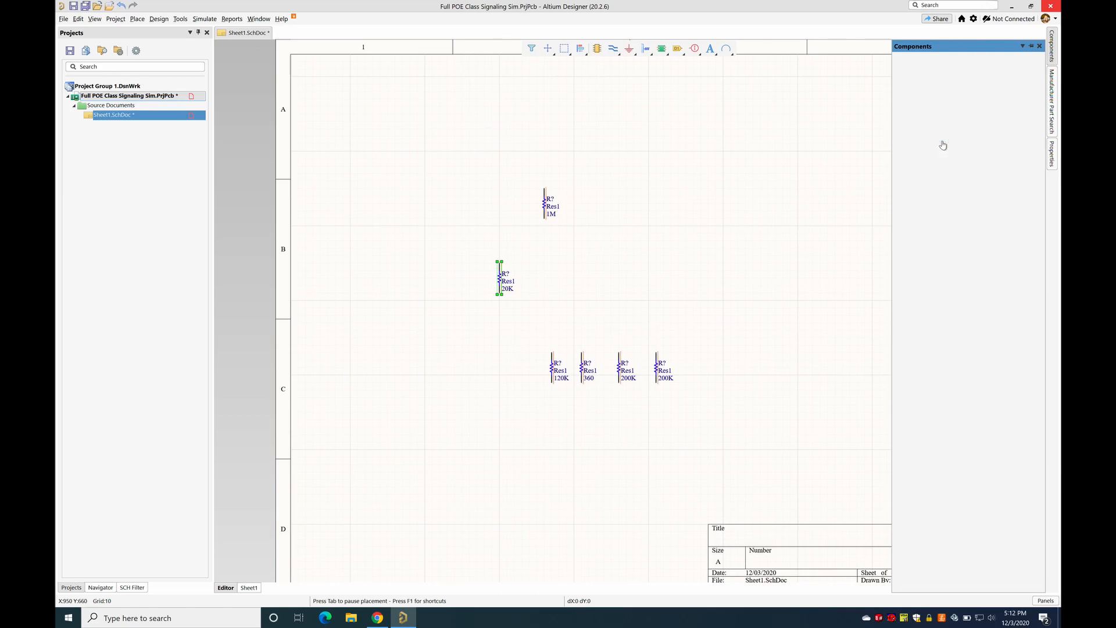
Step: Check the zener part number in the reference circuit and place a BZT52C6V8S-7-F diode upright, left of the 120K resistor
key(ctrl+Left)
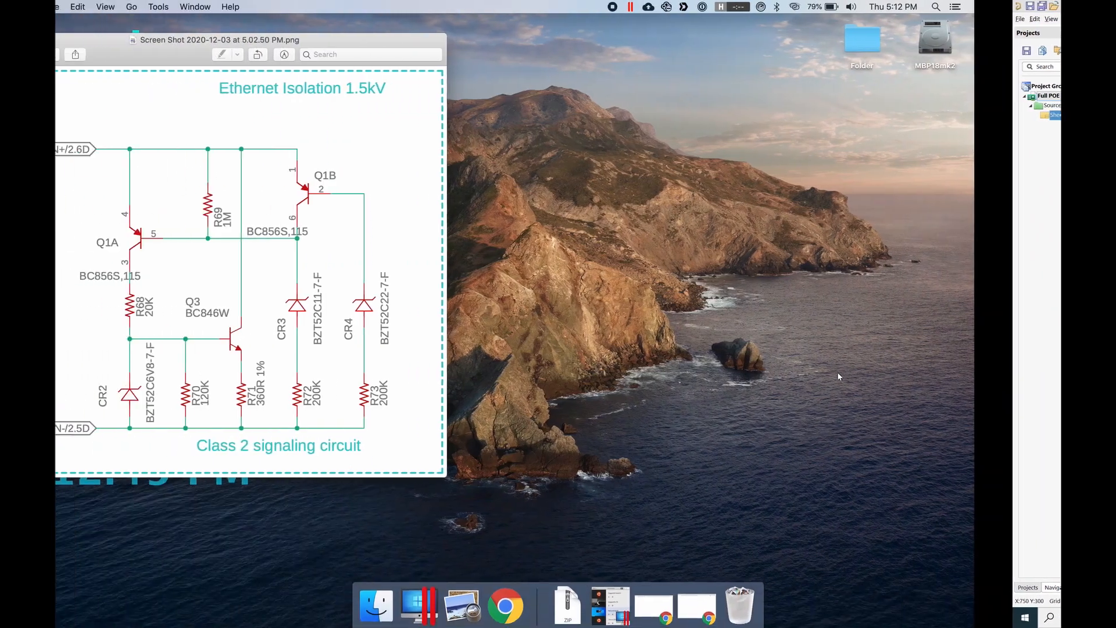
key(ctrl+Right)
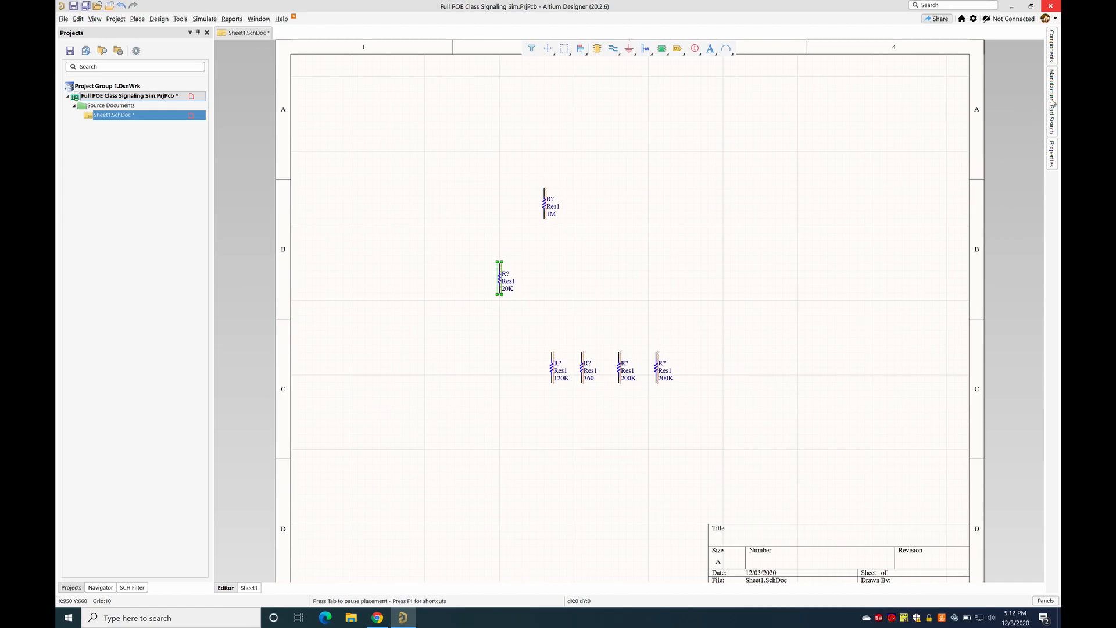
mouse_move(1053, 99)
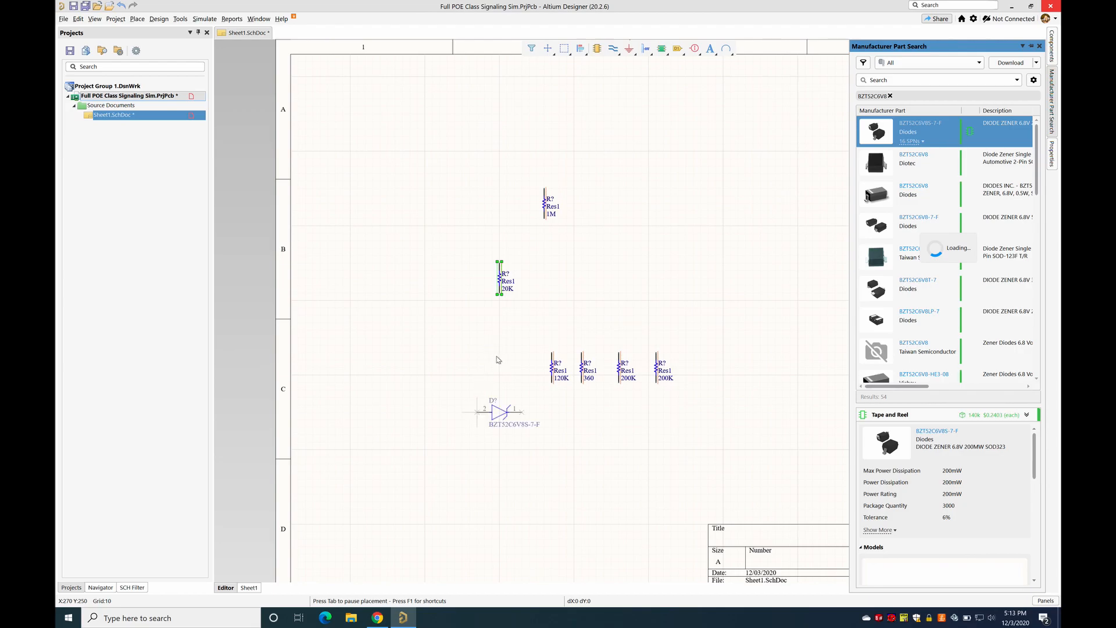
key(space)
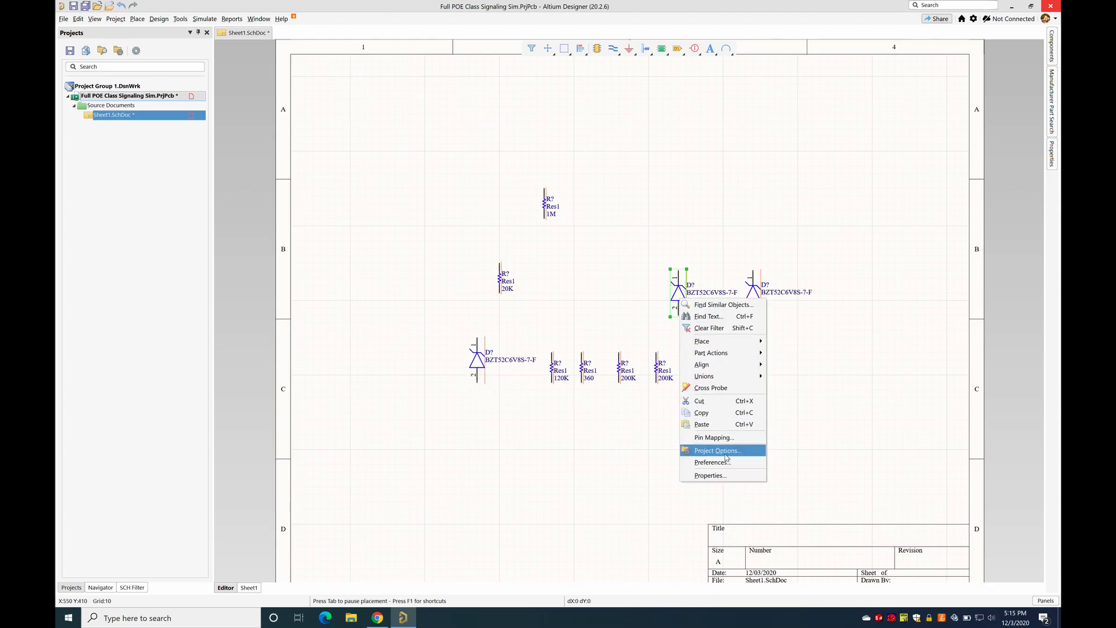
Step: Delete the parameters from Tolerance through Lead Free on the left one of the two upper zener diodes
click(726, 477)
key(Tab)
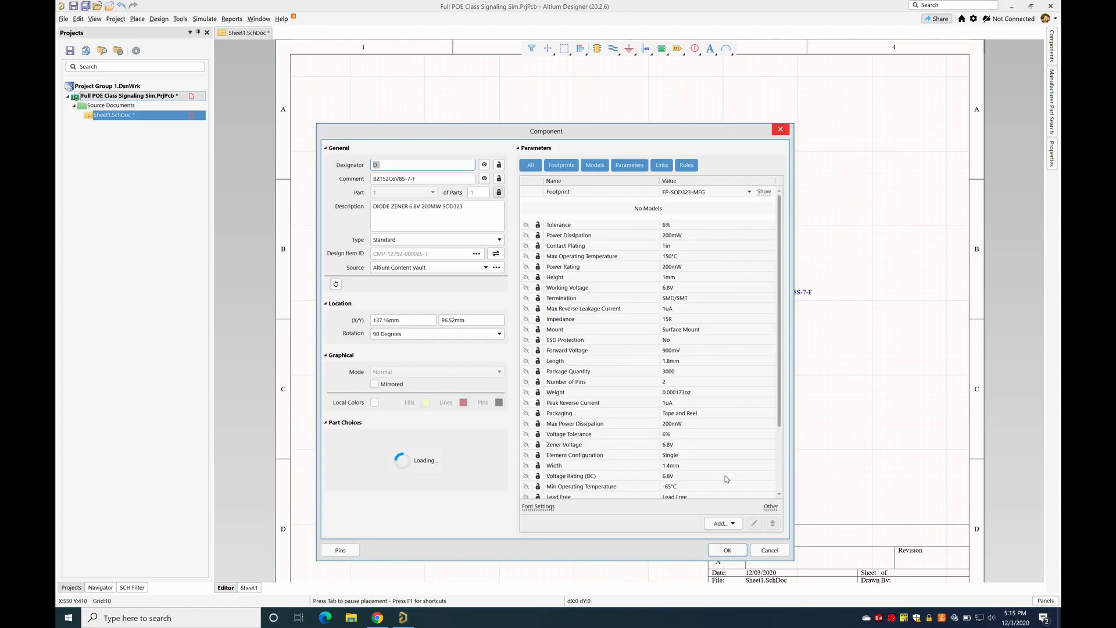
shift+click(581, 233)
shift+drag(644, 279, 708, 493)
scroll(695, 453, down, 1)
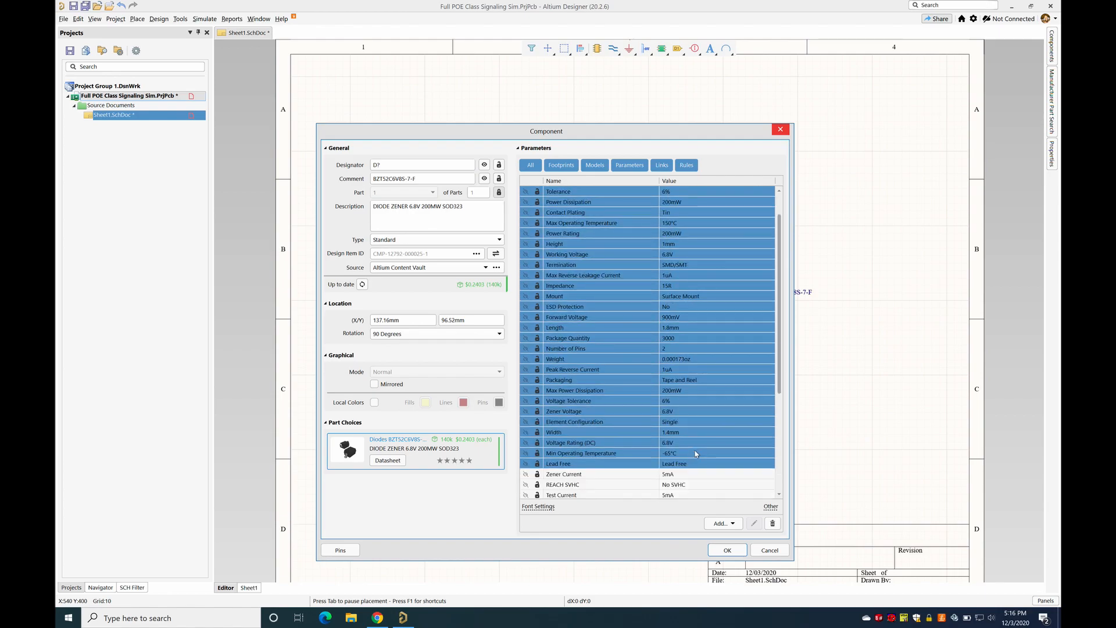
scroll(675, 465, down, 5)
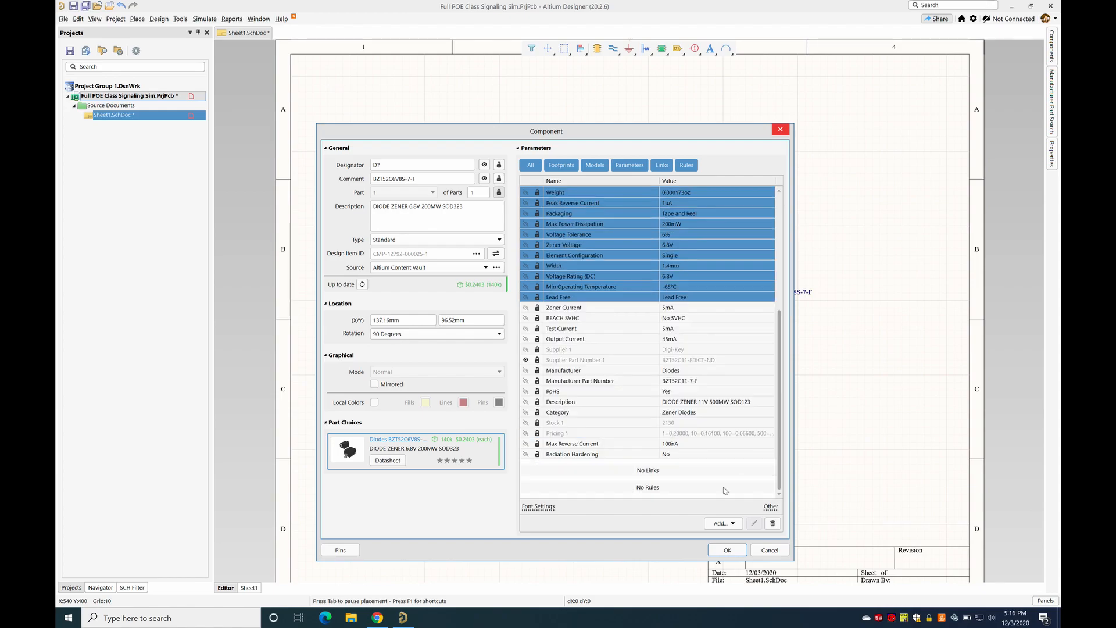
click(772, 525)
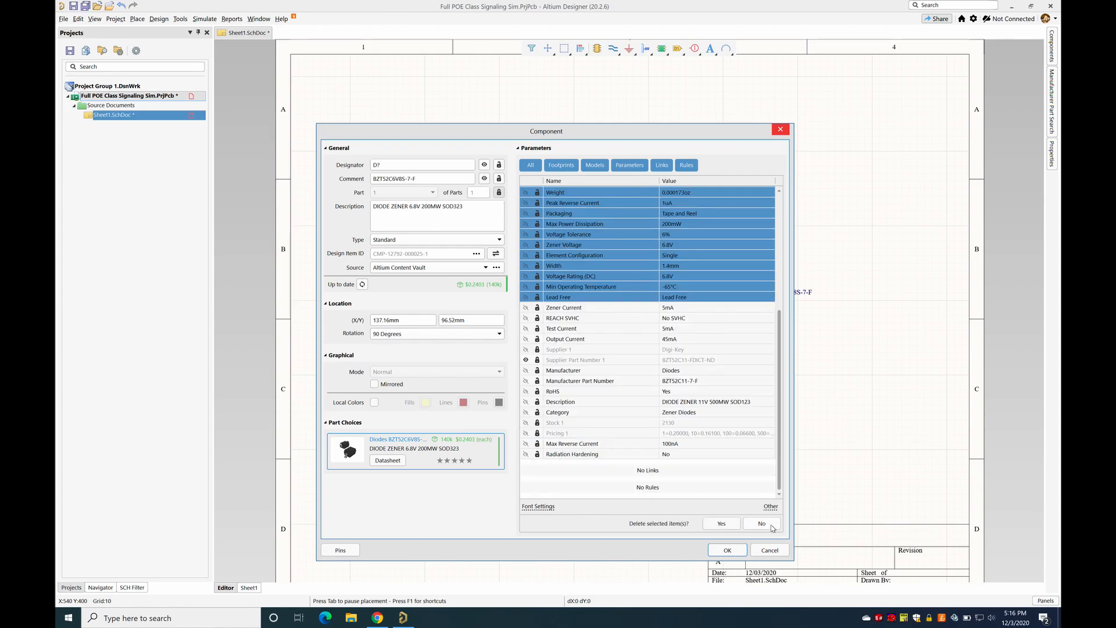
click(721, 524)
Step: Delete the diode's remaining parameters from Zener Current through Radiation Hardening and set its comment to BZT52C11-7-F
drag(647, 230, 712, 371)
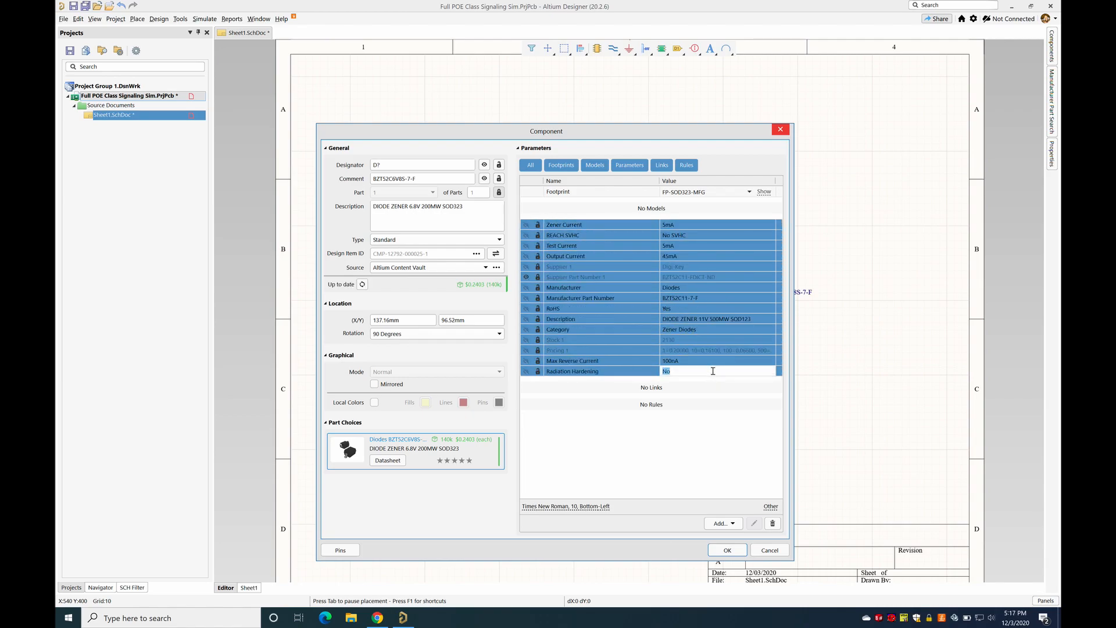
click(772, 525)
click(722, 523)
click(727, 550)
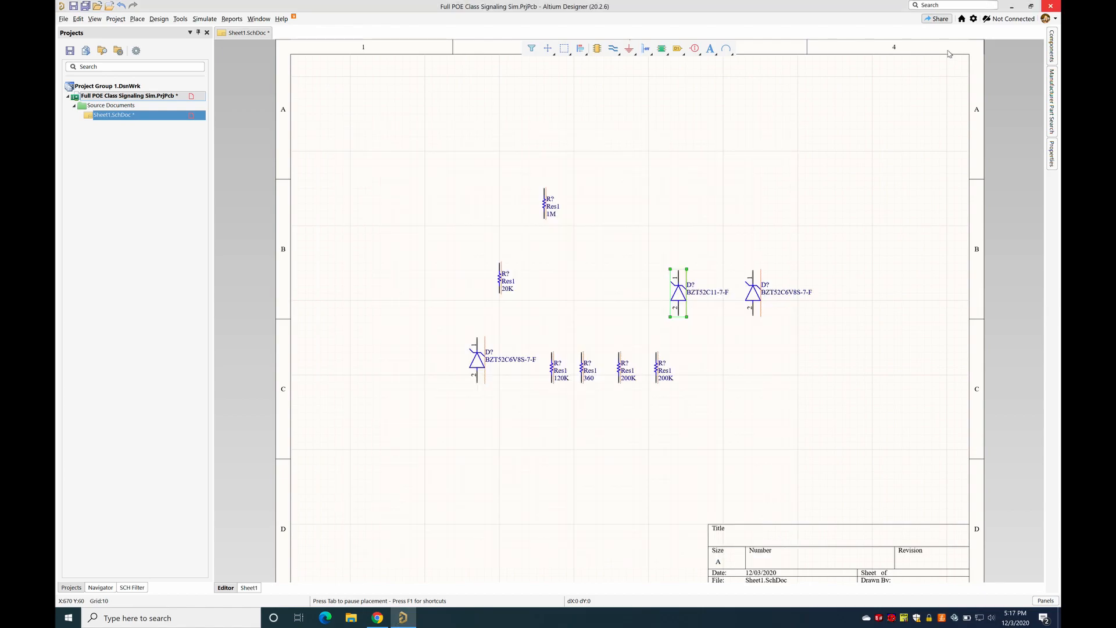
Step: Add the supplier link and parameters of the Diodes BZT52C11-7-F part to the matching zener on the sheet
click(1052, 88)
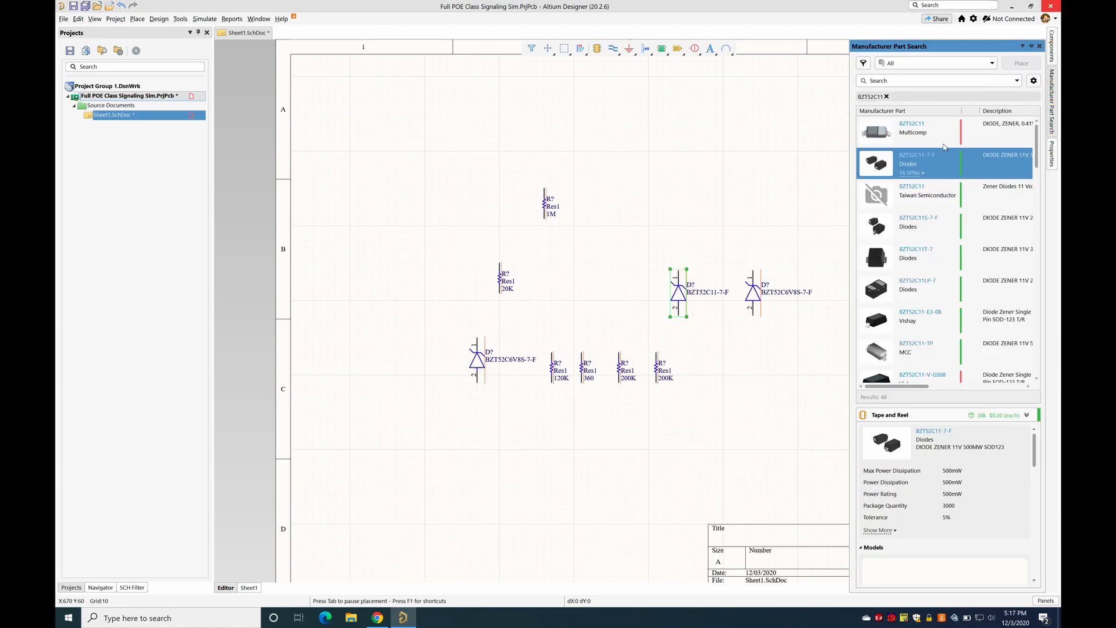
right_click(923, 165)
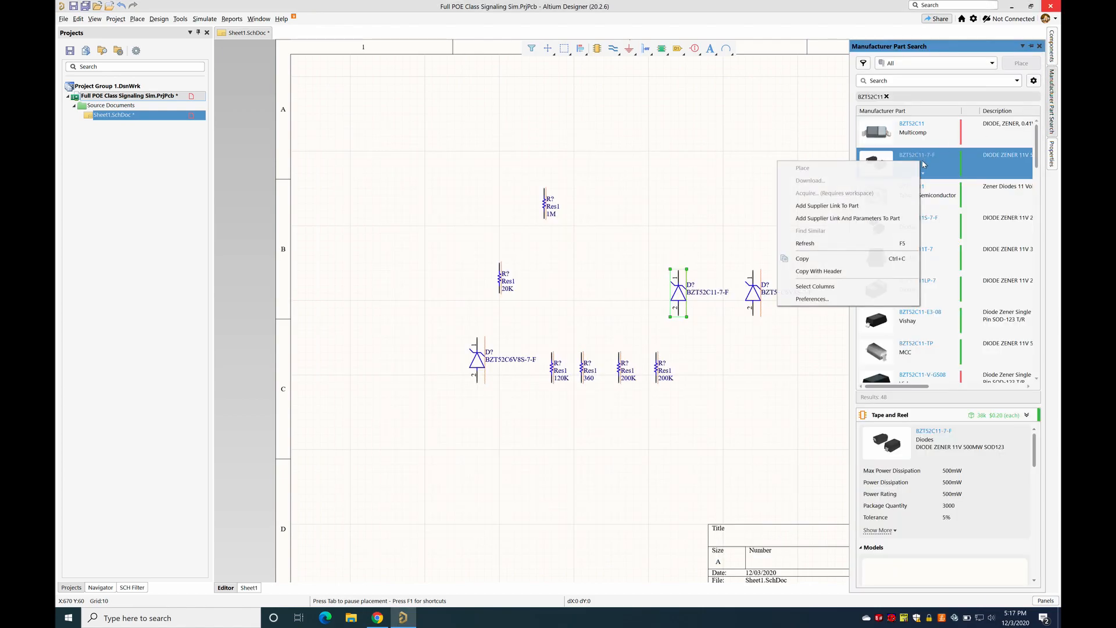
click(865, 219)
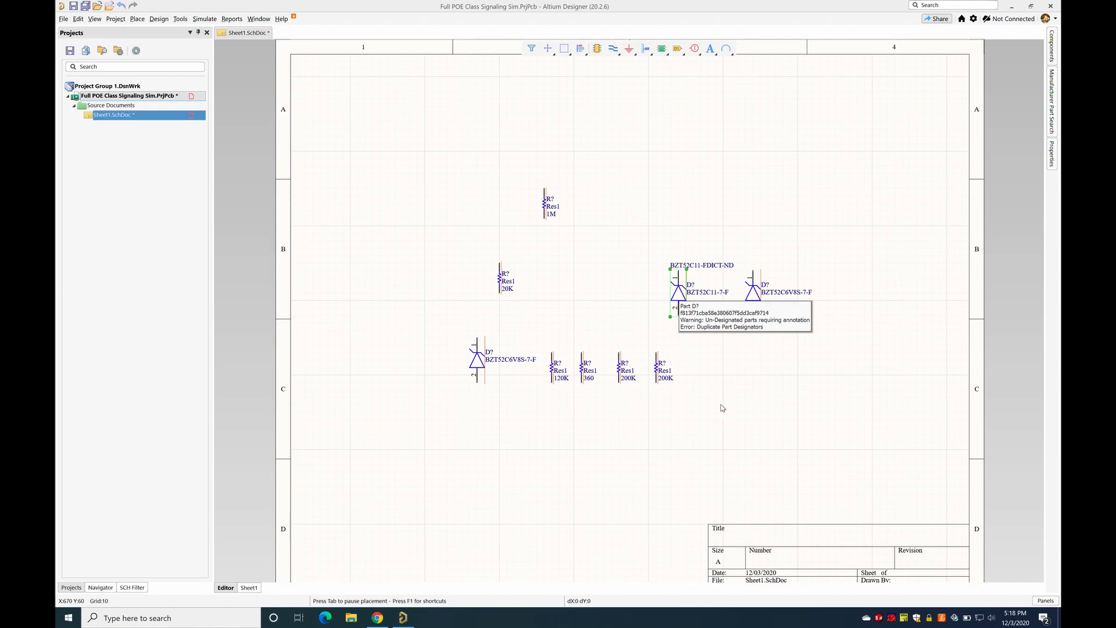
right_click(676, 296)
click(711, 447)
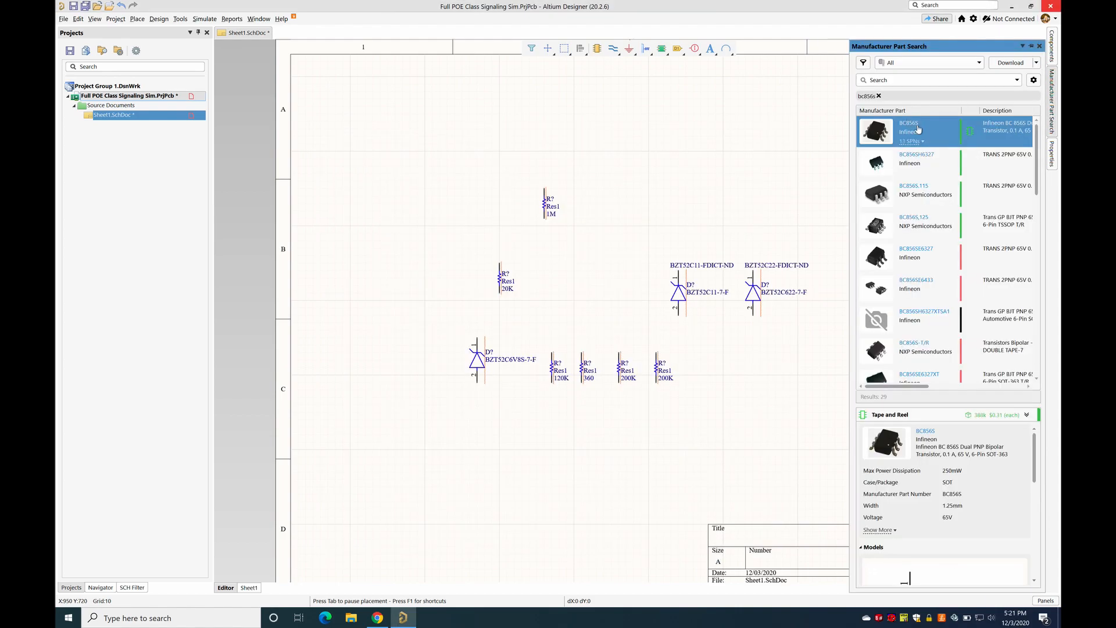
Step: Place both halves of the Infineon BC856S dual PNP transistor, one left of the 20K resistor and one right of the 1M resistor
right_click(918, 129)
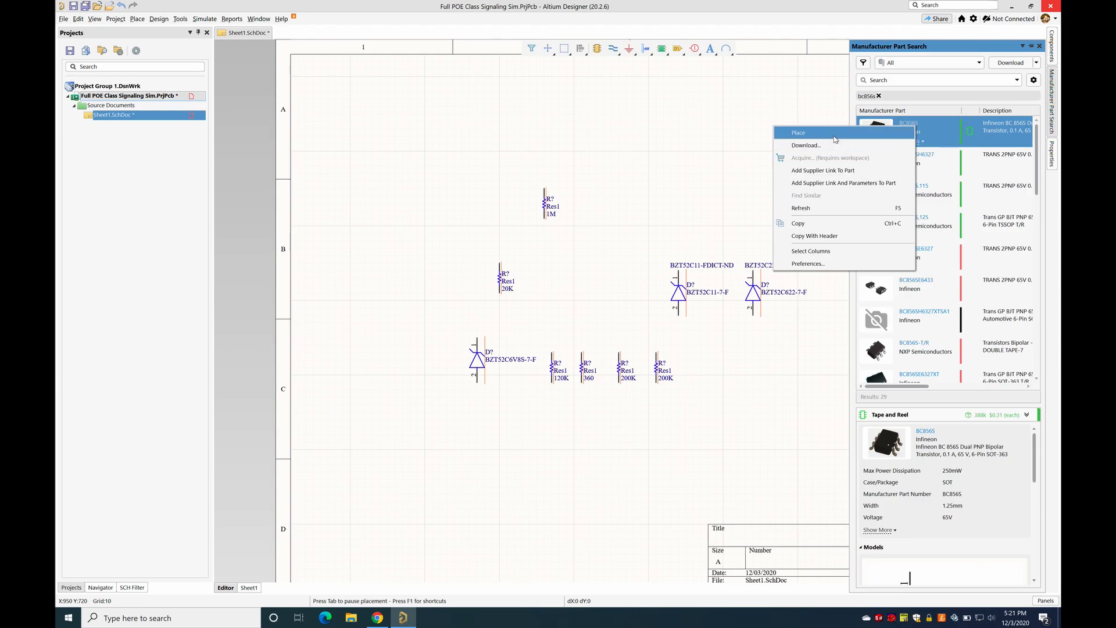
click(802, 133)
click(432, 255)
click(611, 211)
right_click(627, 196)
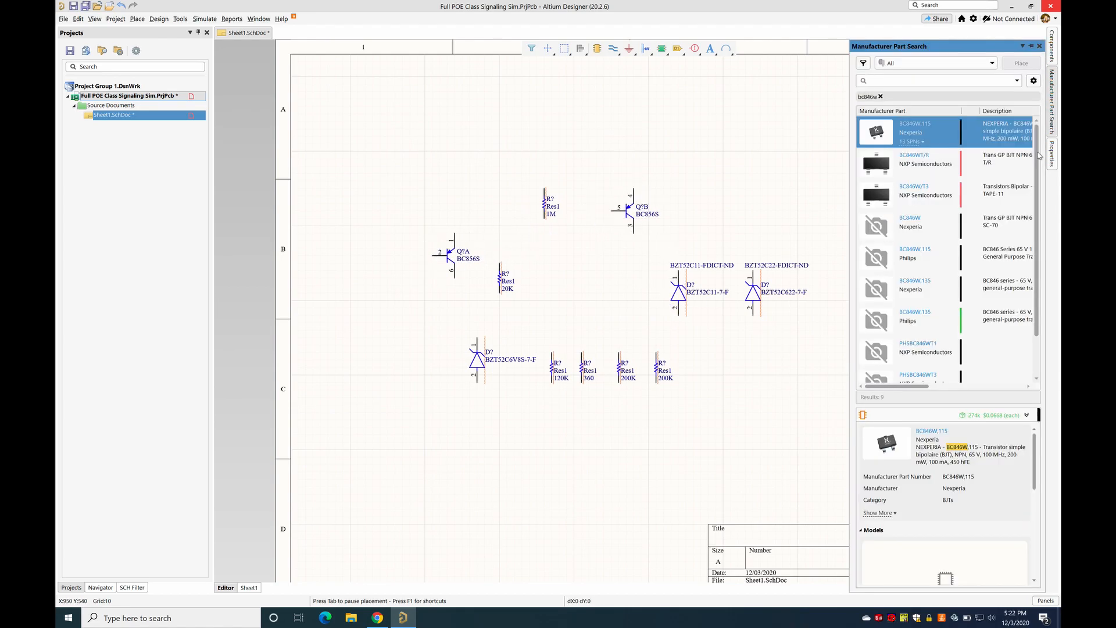
Step: Import the BC846W,115 model from LIB_BC846W,115.zip with Altium Library Loader, replacing the existing file in the destination
drag(1037, 155, 1037, 125)
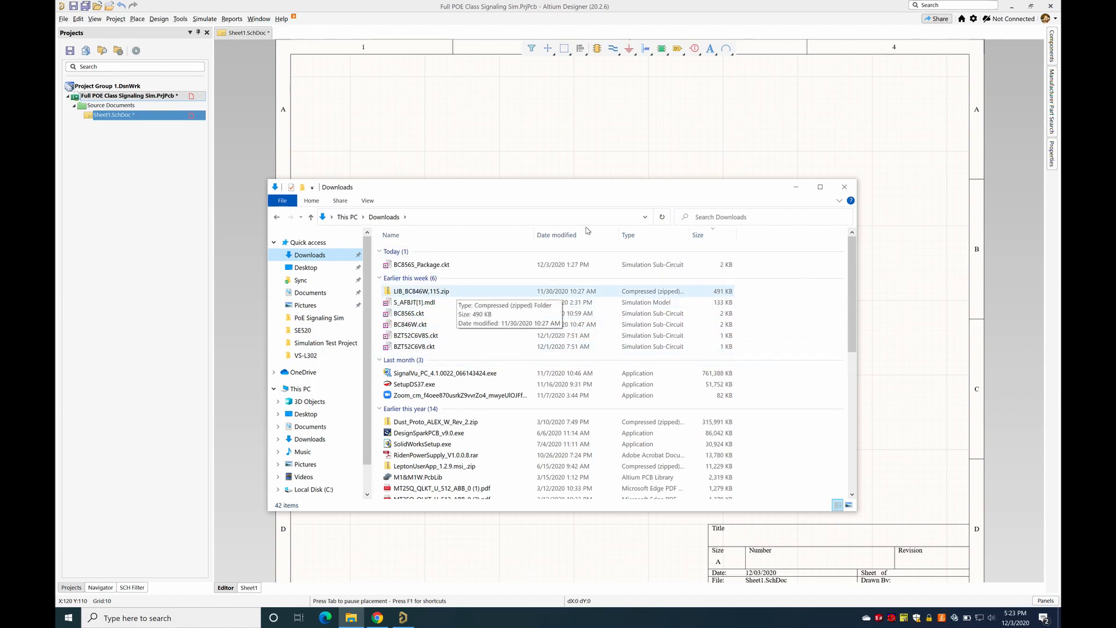
click(844, 187)
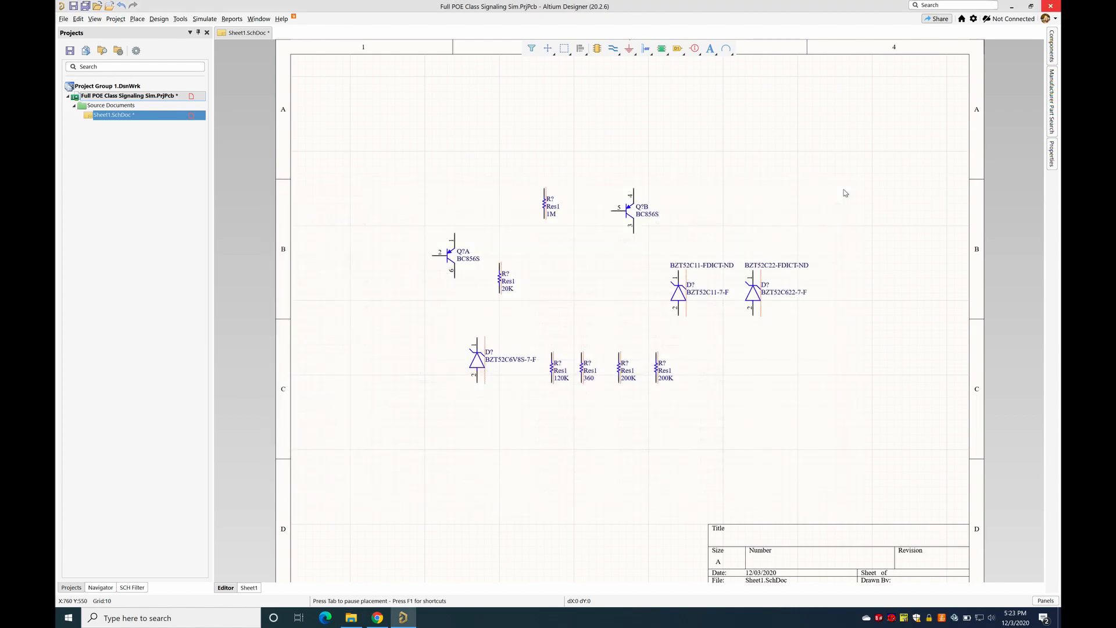
click(61, 19)
click(73, 32)
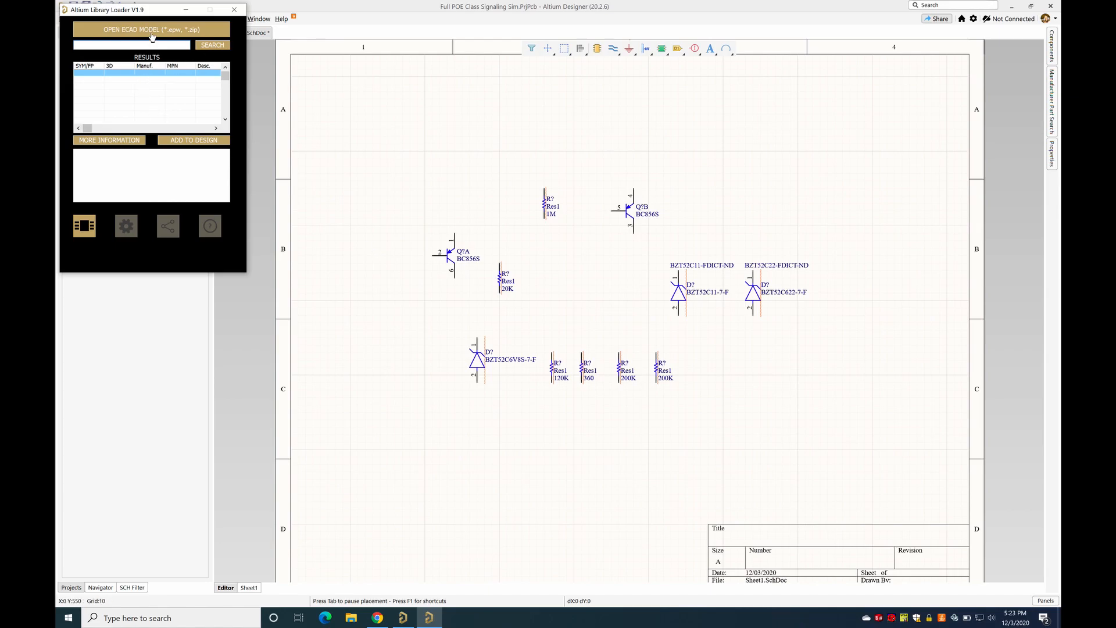
click(151, 34)
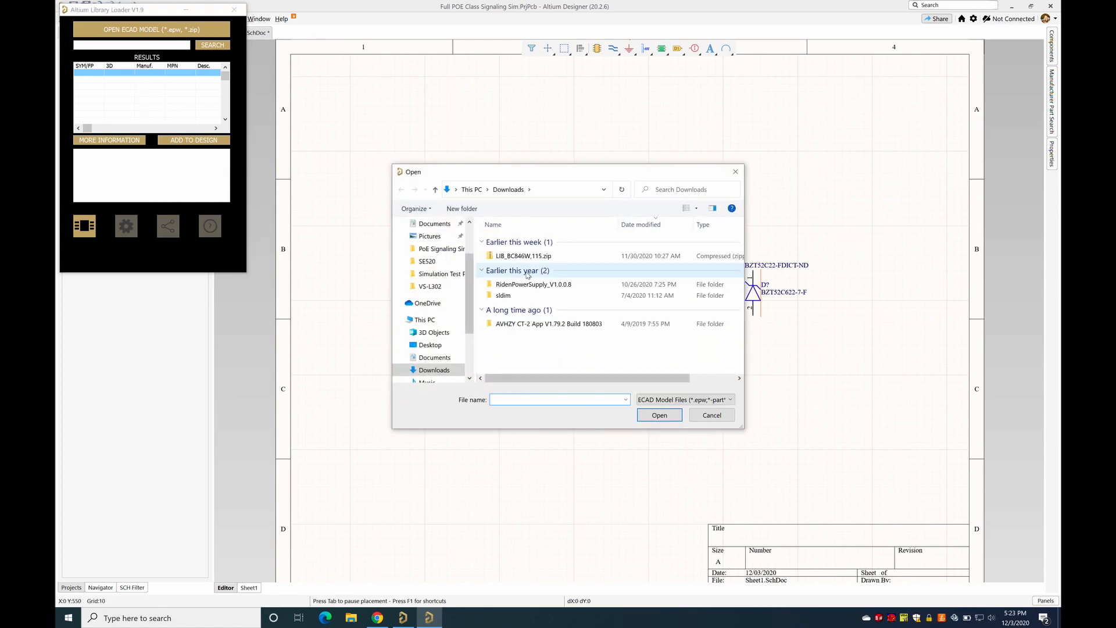
double_click(552, 259)
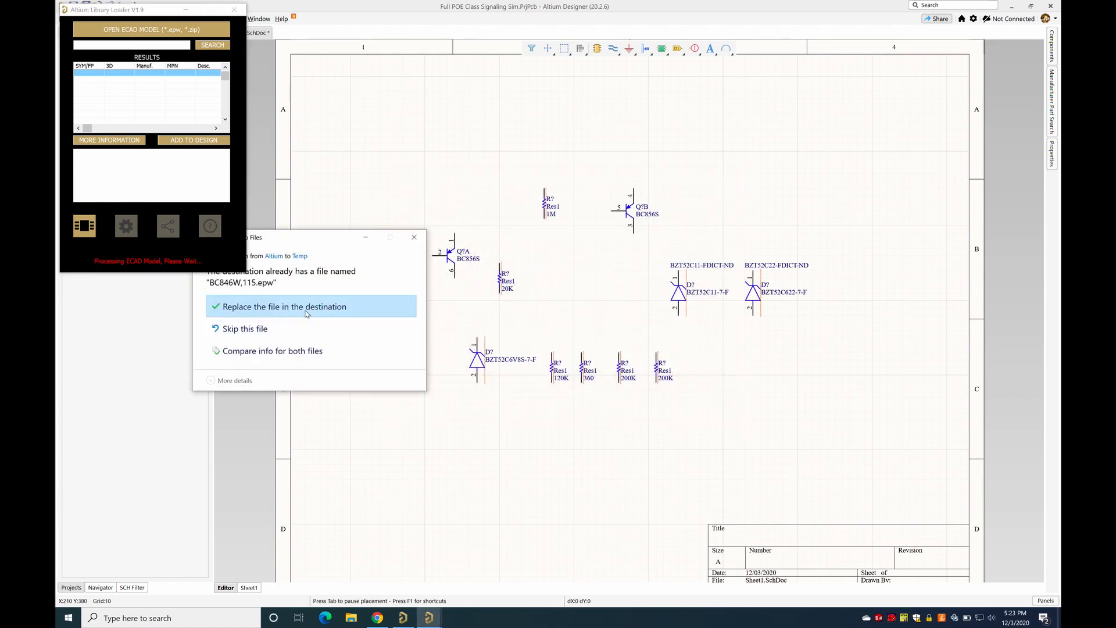
click(307, 314)
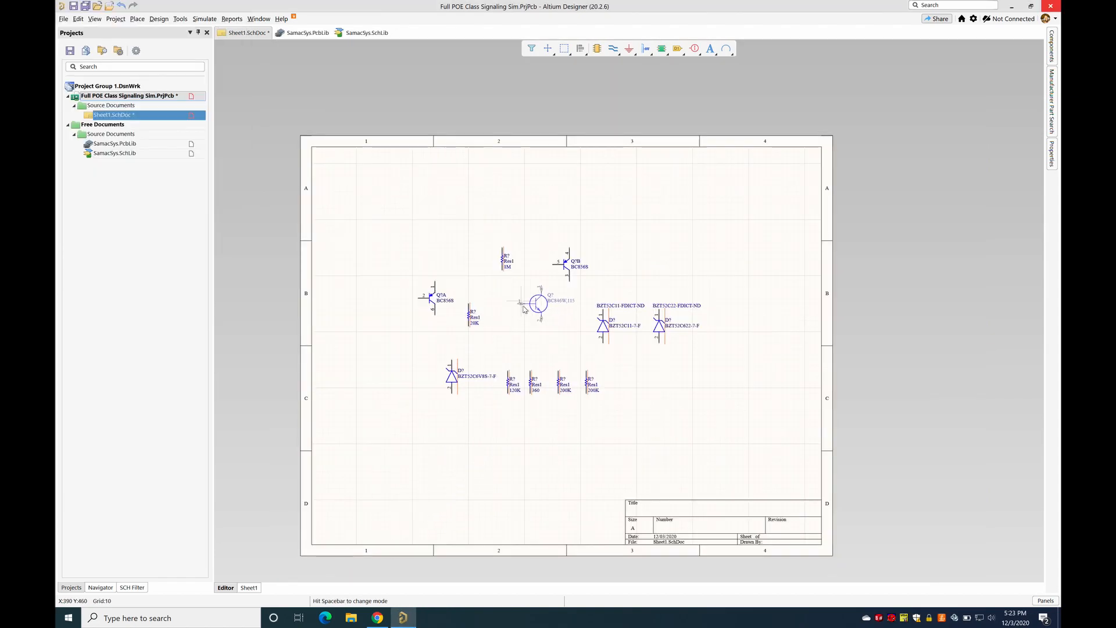
Step: Place the BC846W,115 transistor above the 360 resistor and wire its emitter to that resistor
ctrl+scroll(510, 459, up, 2)
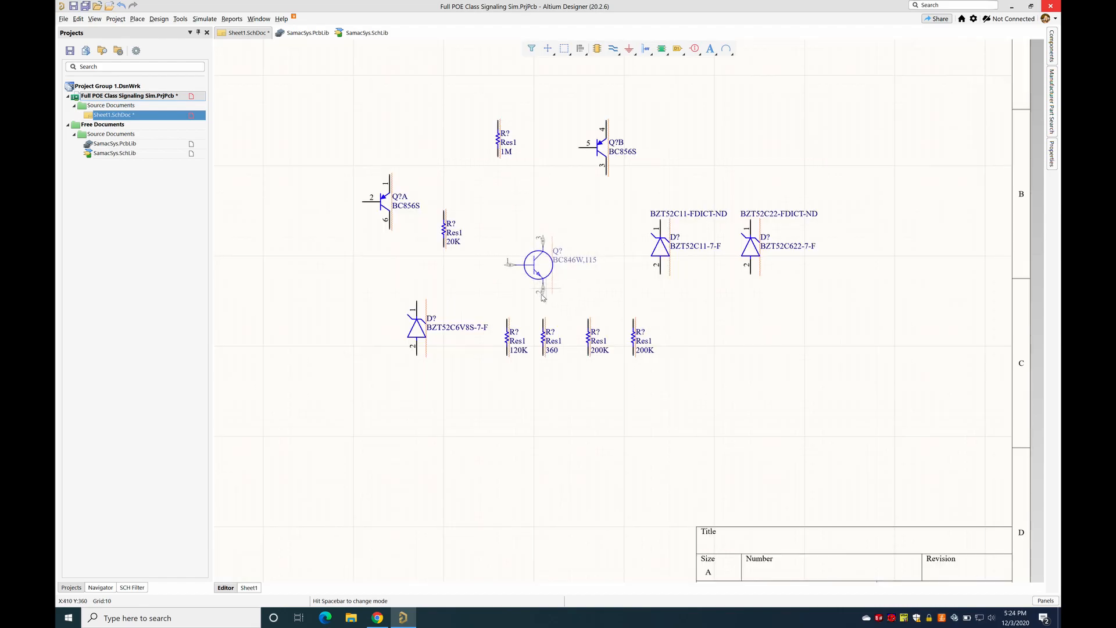
key(ctrl+w)
click(543, 301)
click(543, 318)
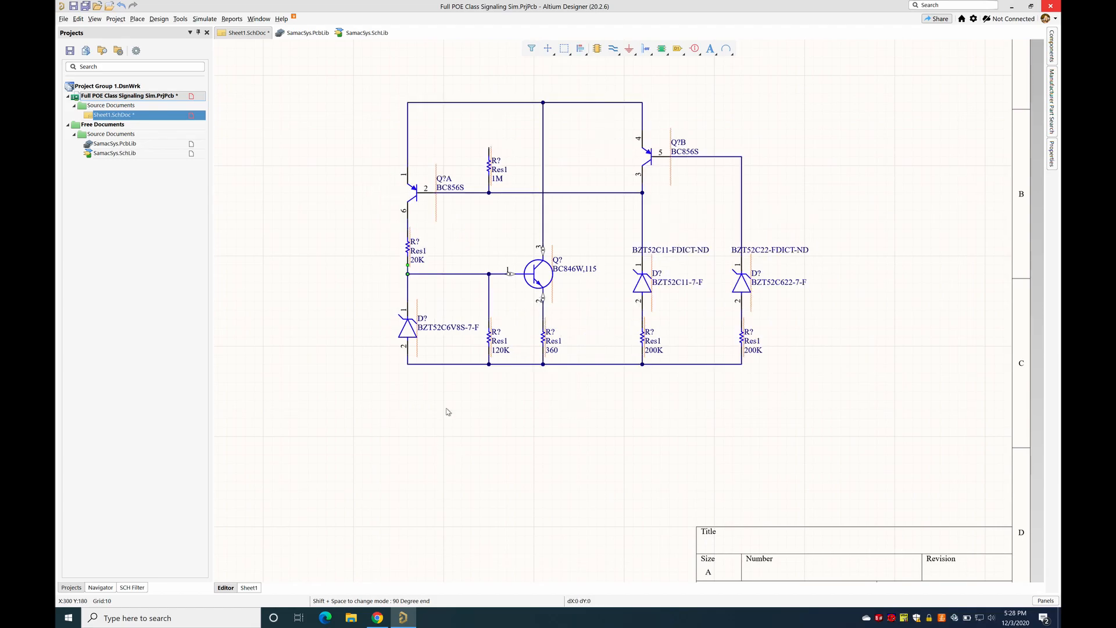
Step: Place a GND power port at the left end of the circuit's bottom wire, below the BZT52C6V8S-7-F zener
click(629, 49)
click(407, 365)
right_click(464, 483)
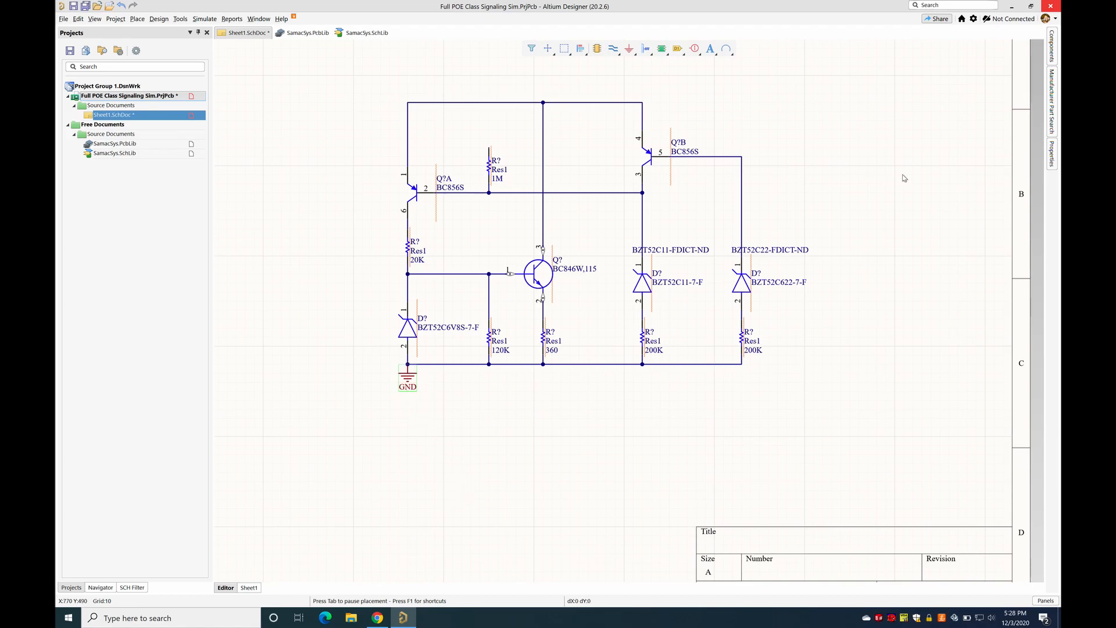
Step: Switch the component library to Simulation Sources.IntLib
click(1050, 58)
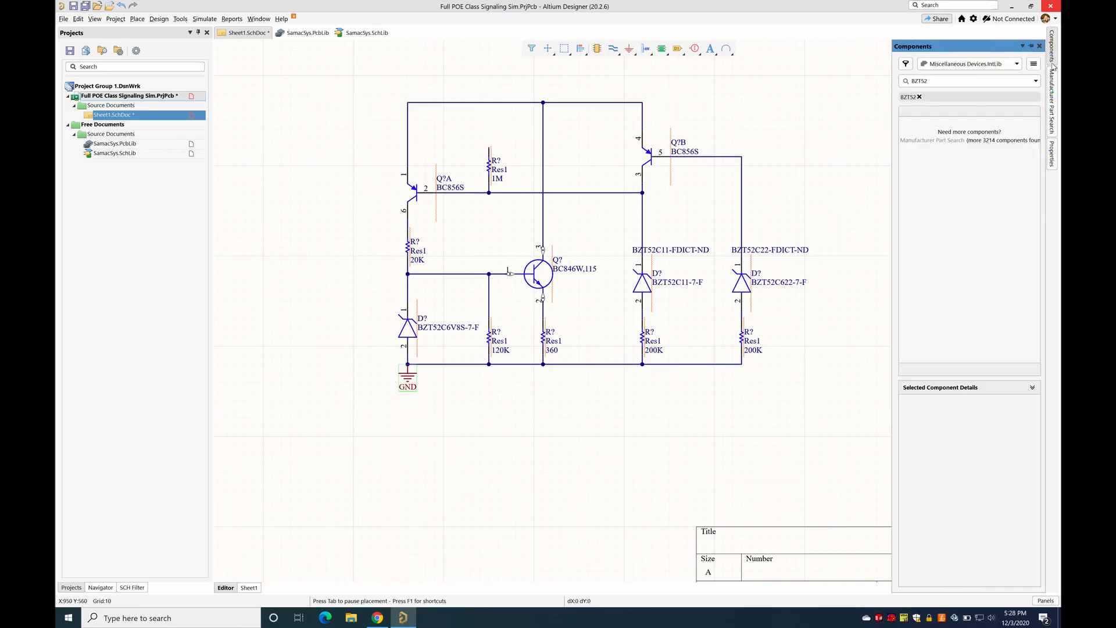
click(959, 67)
click(977, 143)
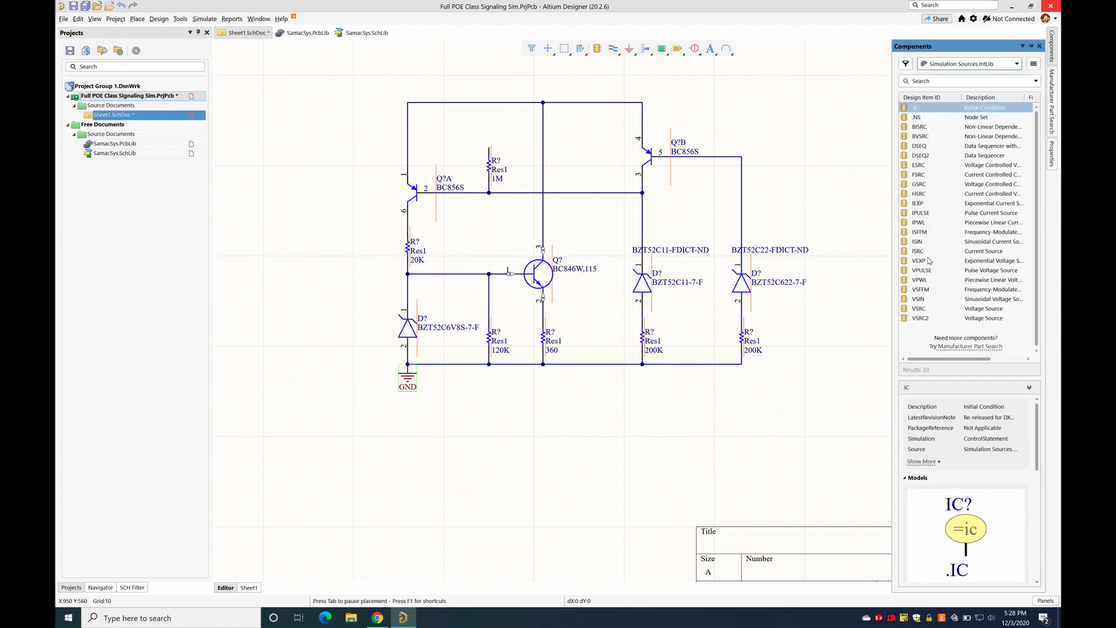
Step: Place a VSRC voltage source at the circuit's left end and wire it between the upper and lower rails
click(928, 309)
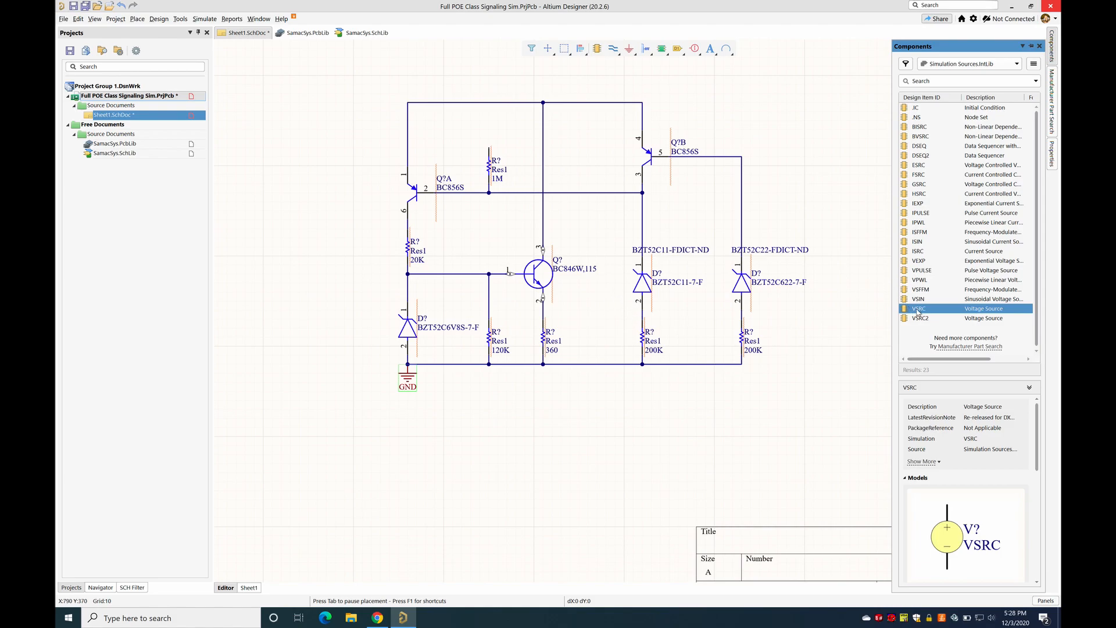
click(920, 318)
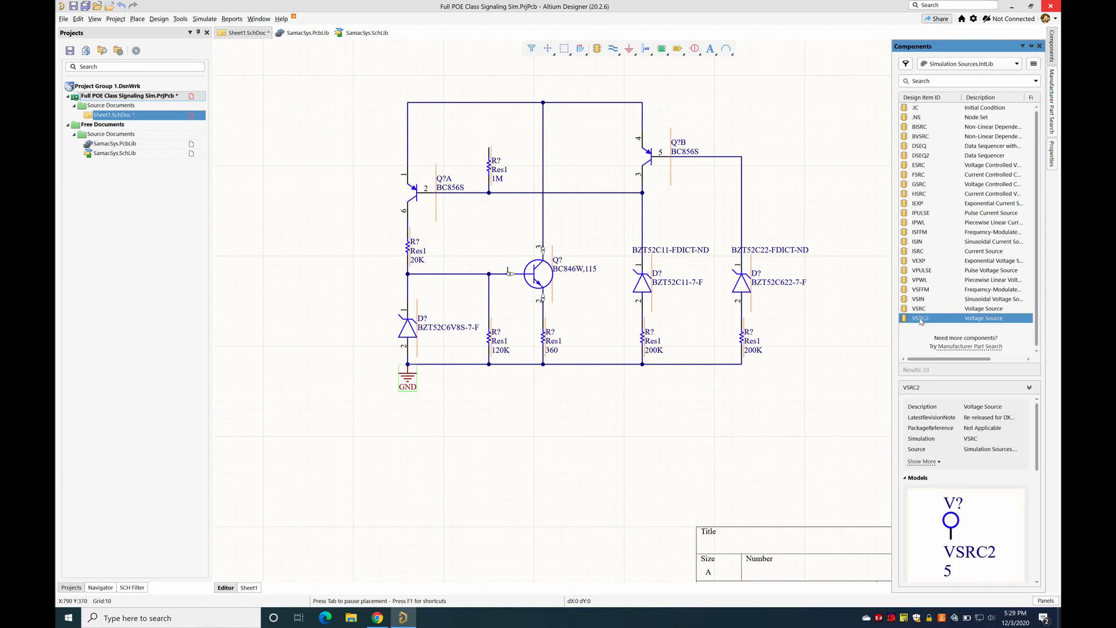
double_click(922, 309)
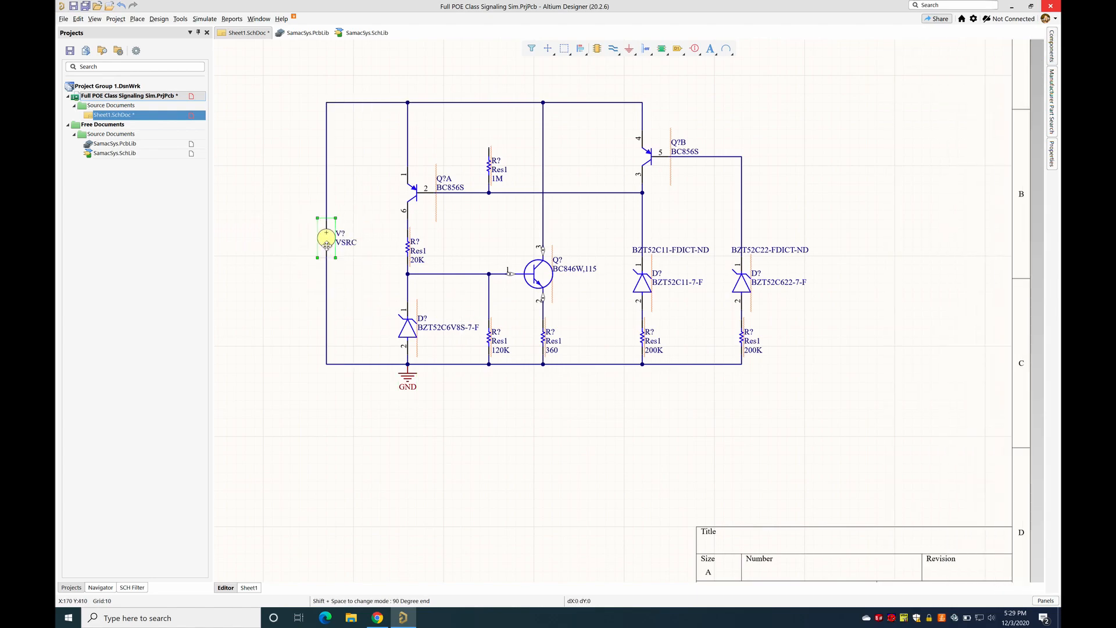
Step: Set the Value parameter of the VSRC voltage source to 20
double_click(327, 244)
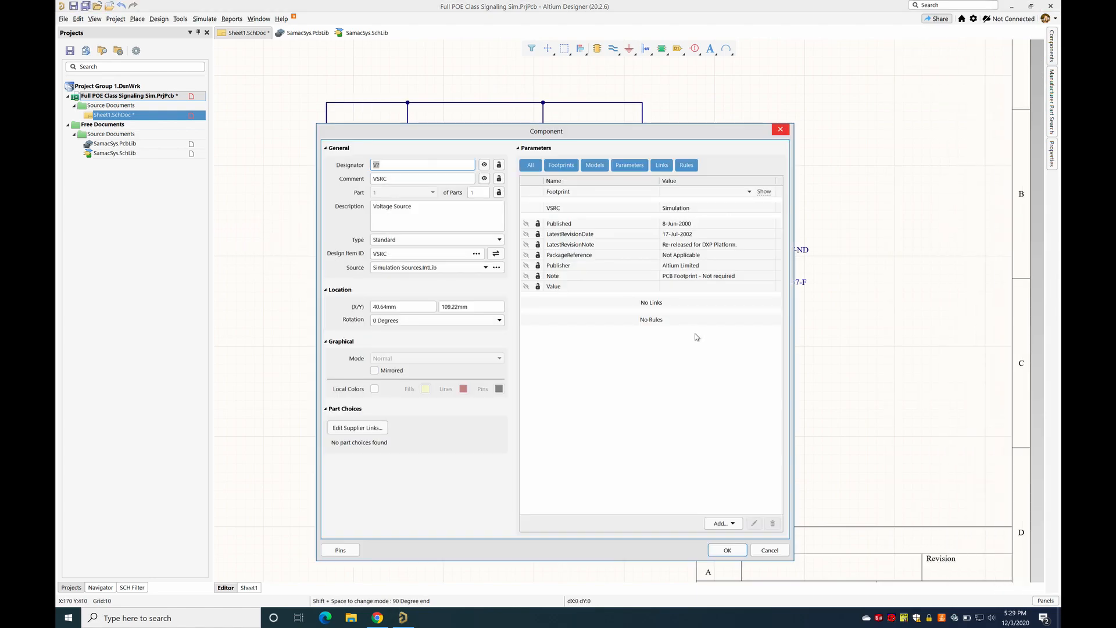
click(683, 285)
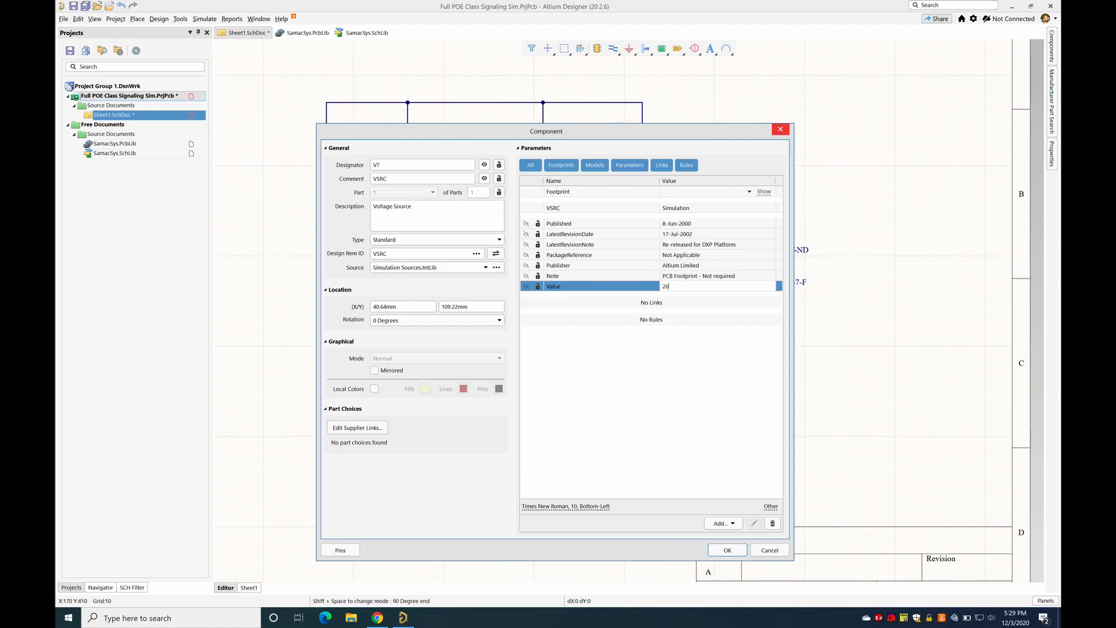
click(727, 550)
Step: Annotate the schematic automatically so that every component gets a unique designator, and accept the proposed changes
click(180, 18)
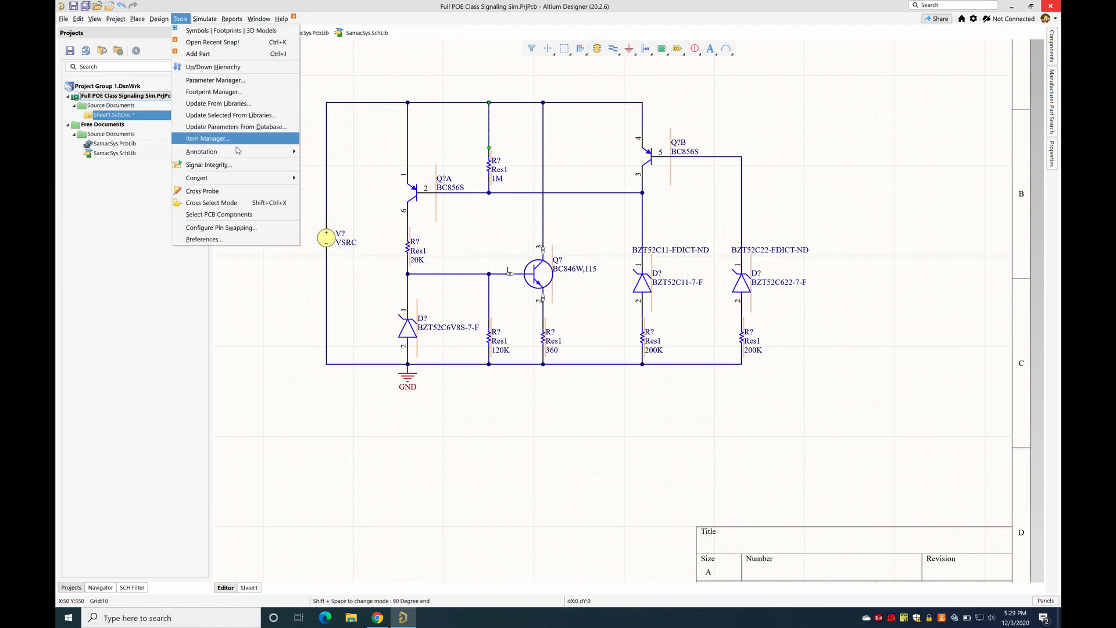
mouse_move(202, 151)
click(381, 199)
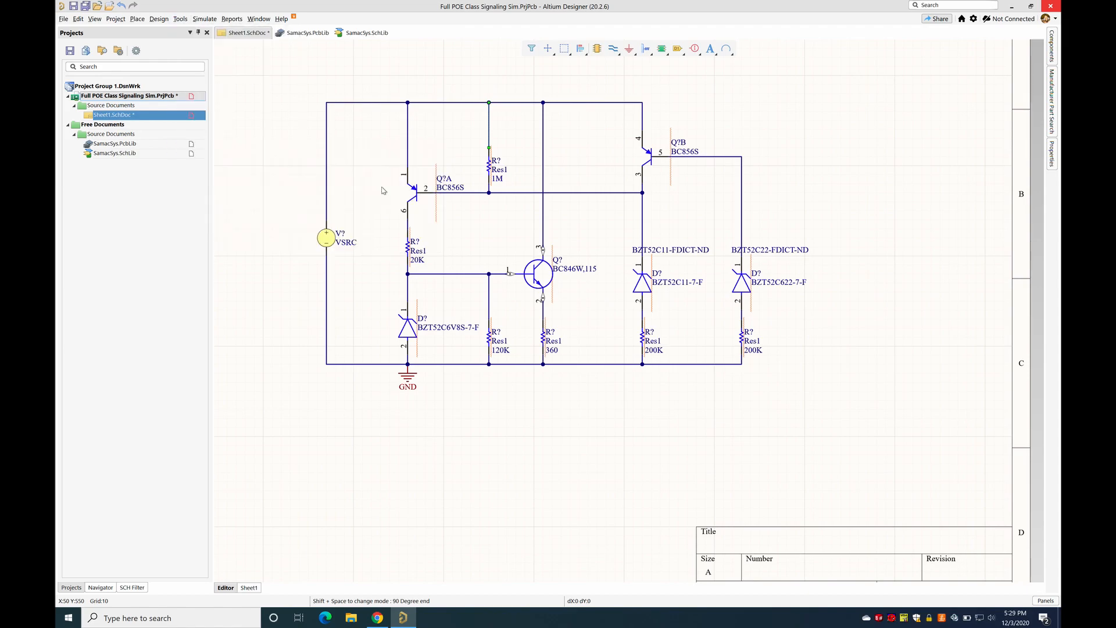
click(571, 337)
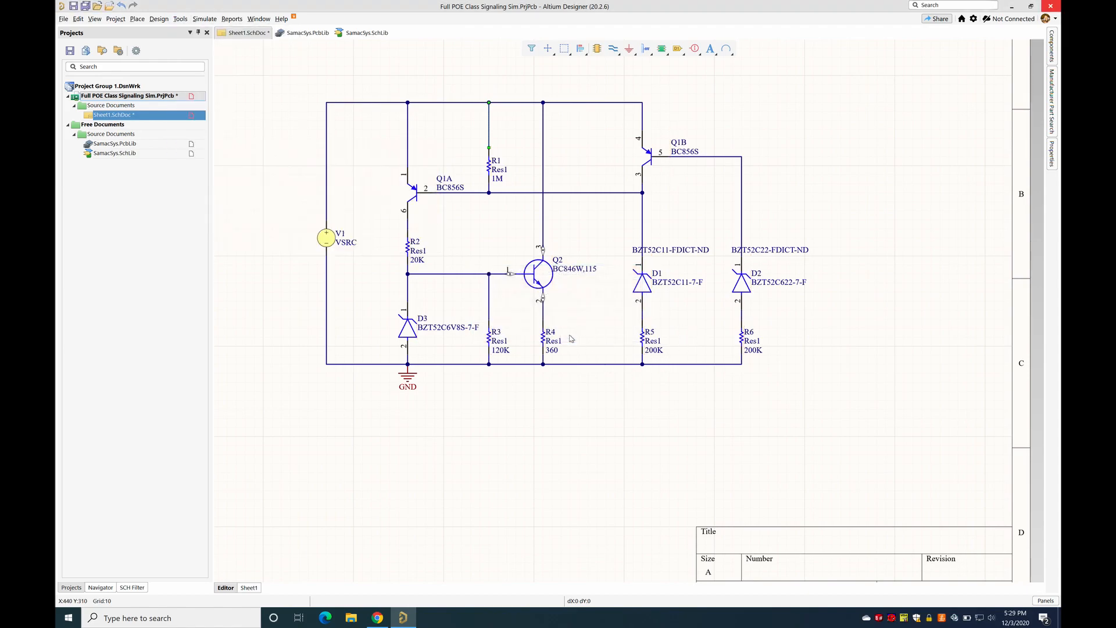
Step: Copy the part number from the comment of zener D3 and close its properties
double_click(409, 328)
click(424, 178)
double_click(412, 179)
key(ctrl+c)
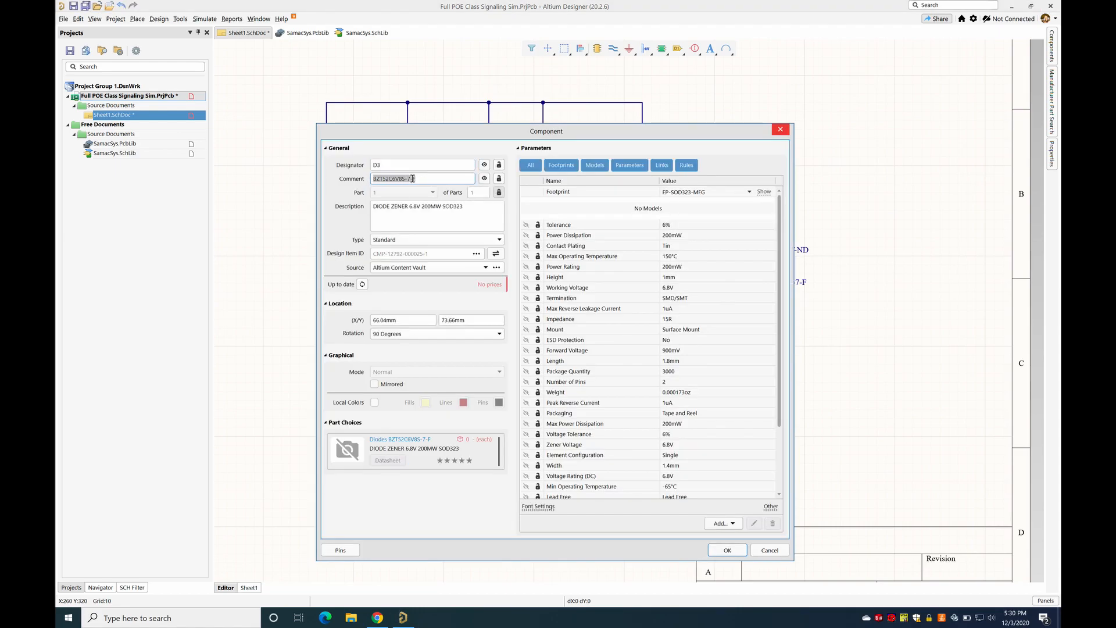
click(734, 555)
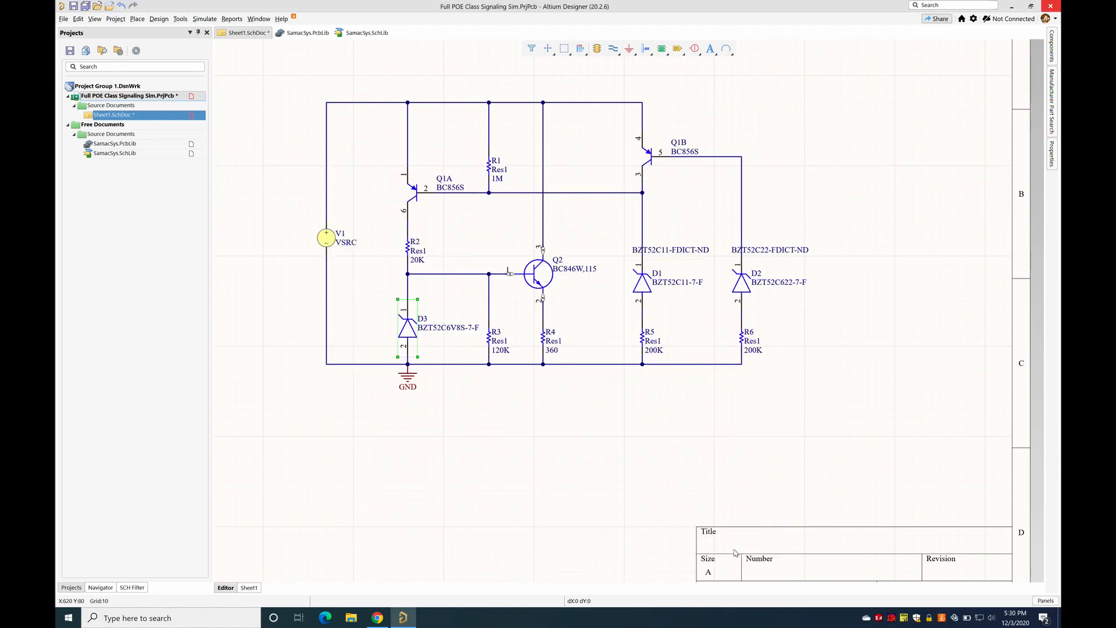
Step: Switch to Chrome and search the web in a new tab for the copied BZT52C6V8S-7-F part number
click(377, 619)
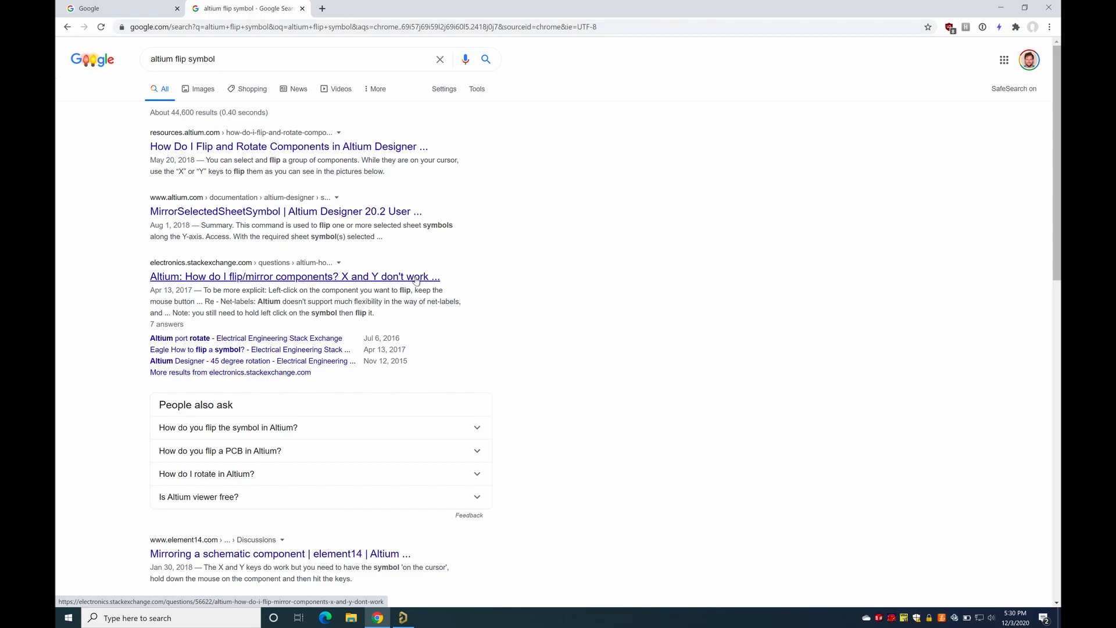
key(ctrl+t)
key(ctrl+v)
key(Return)
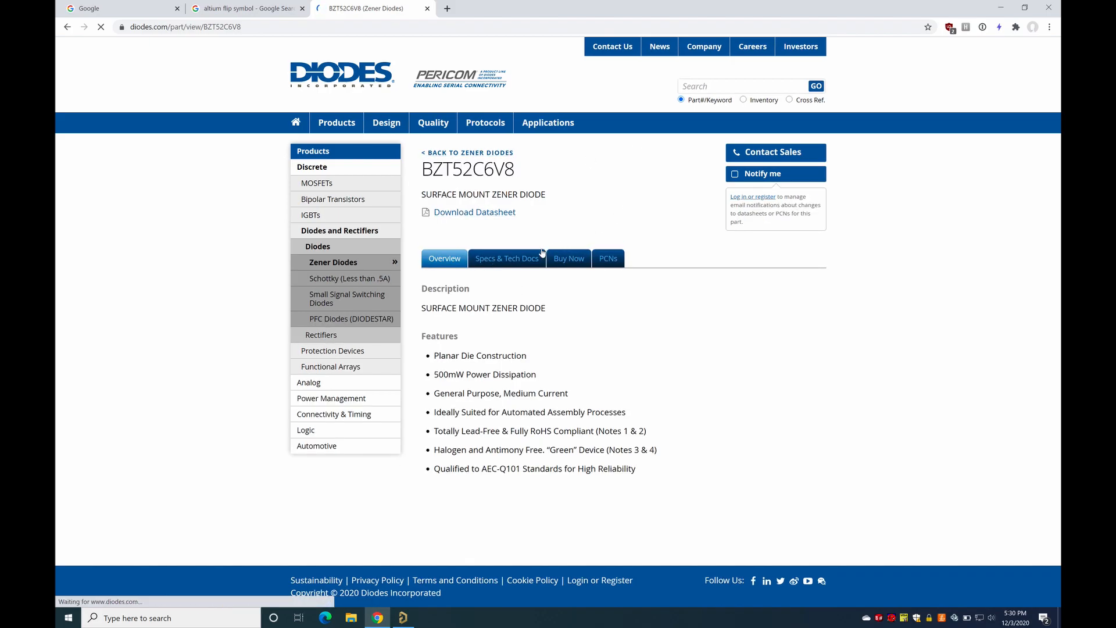
Step: Download the SPICE model BZT52C6V8.spice.txt from the BZT52C6V8 technical documents and show it in its folder
click(526, 260)
click(746, 335)
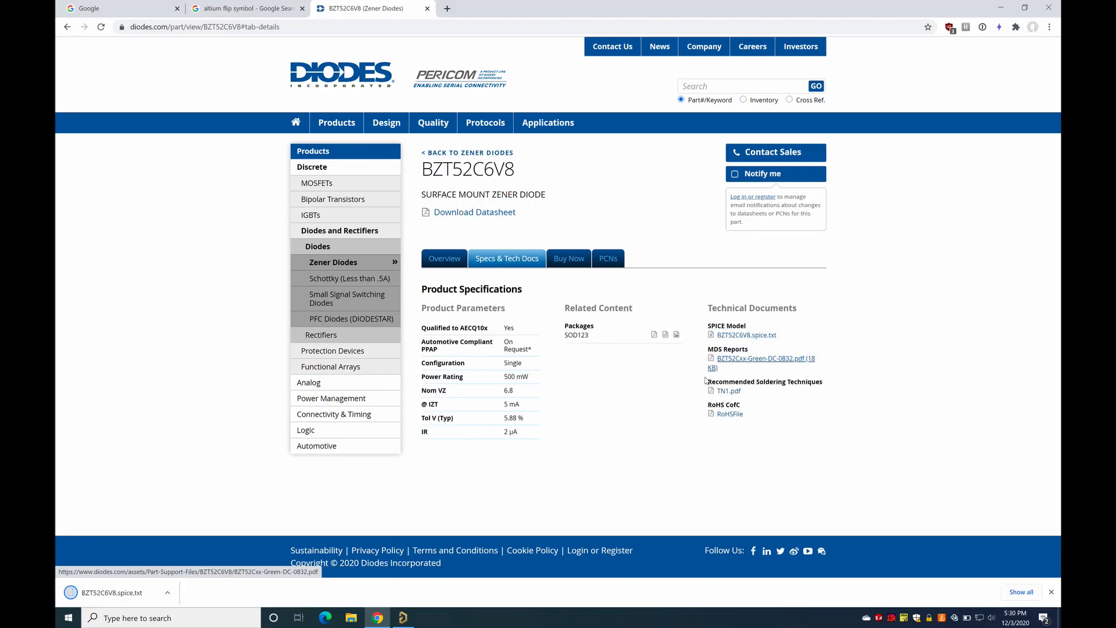
click(166, 592)
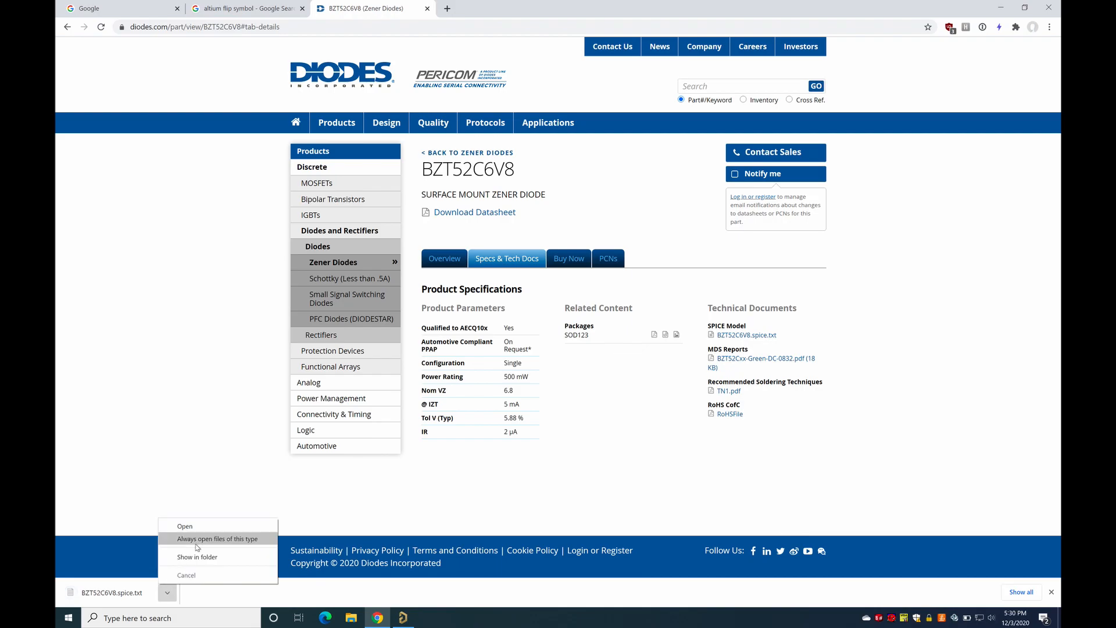
click(208, 555)
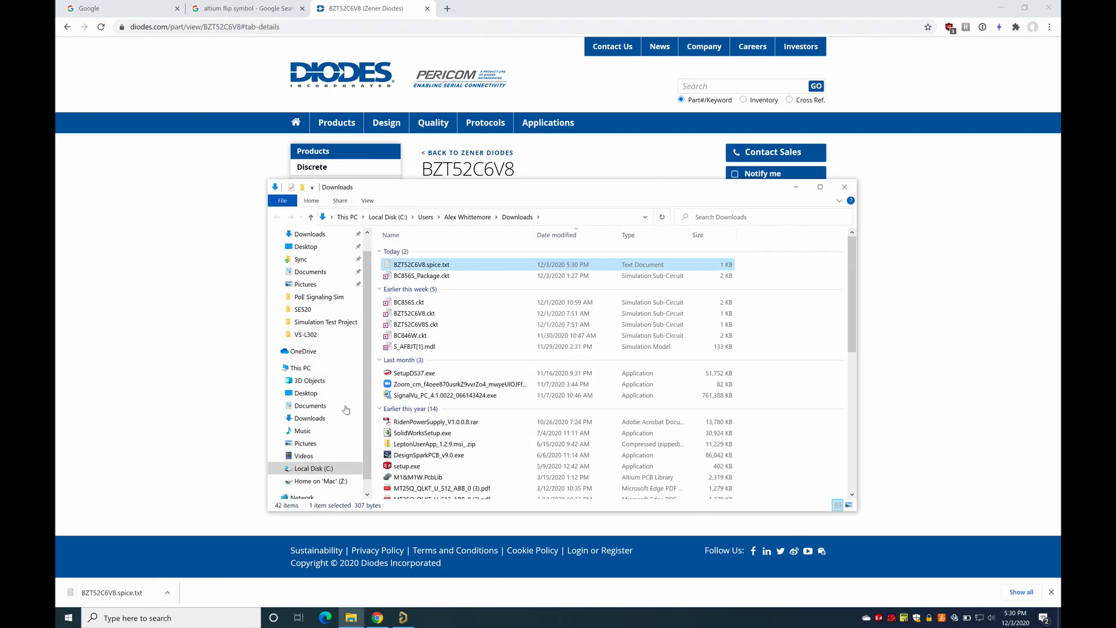
Step: Open BZT52C6V8.spice.txt, examine its .SUBCKT line and terminal order, and close the file
double_click(422, 266)
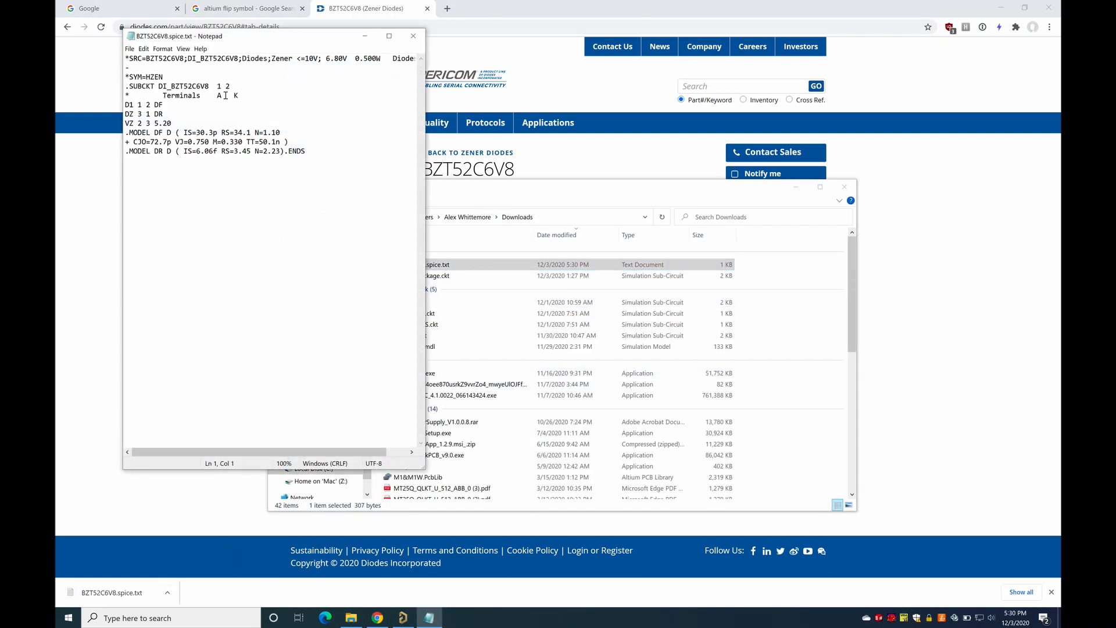
drag(125, 86, 229, 84)
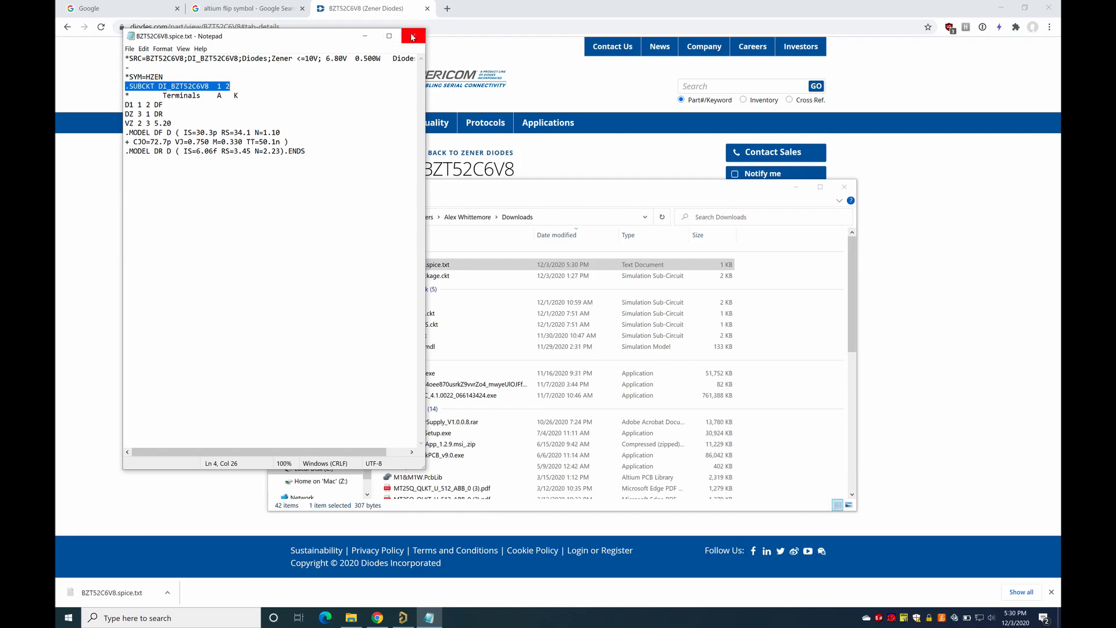
click(412, 37)
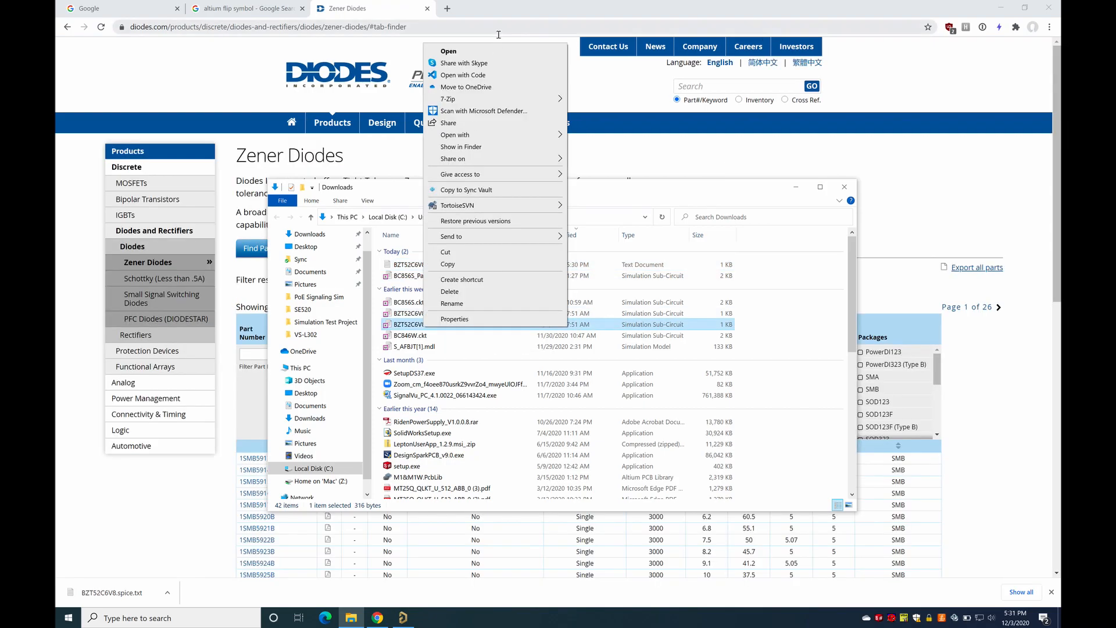
Step: Open BZT52C6V8S.ckt in Visual Studio Code, review its subcircuit definition, and close the editor
click(491, 79)
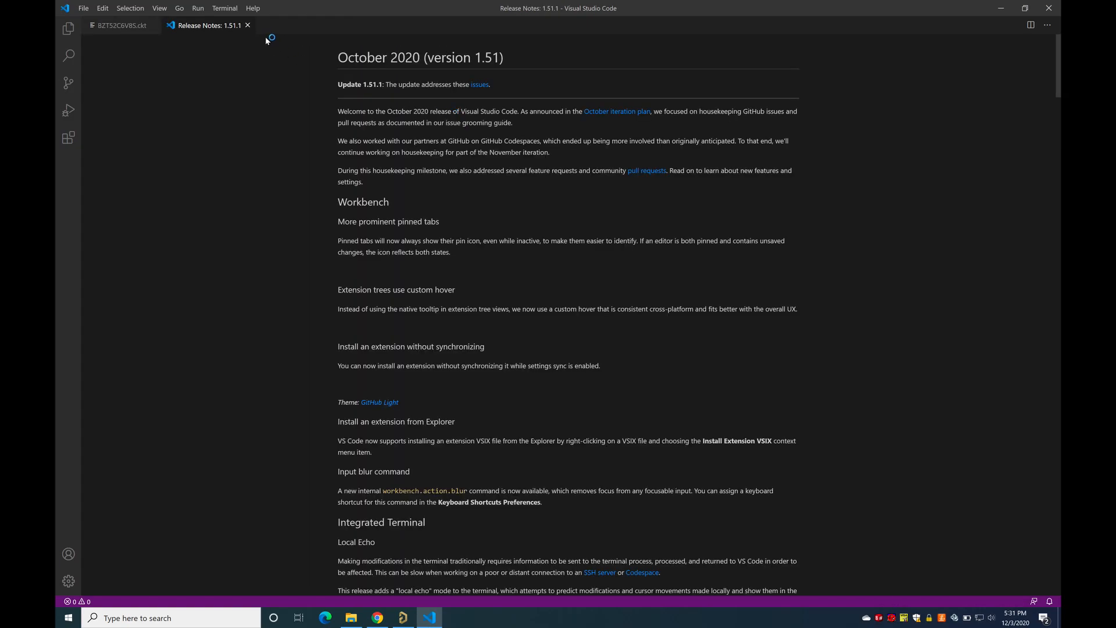
click(247, 25)
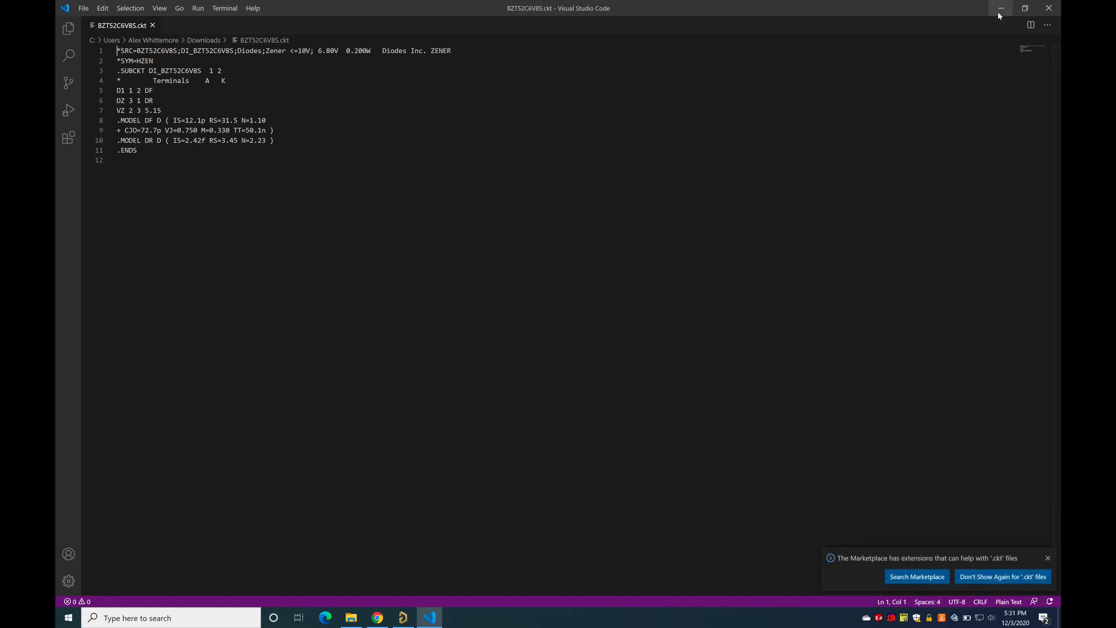
click(1048, 10)
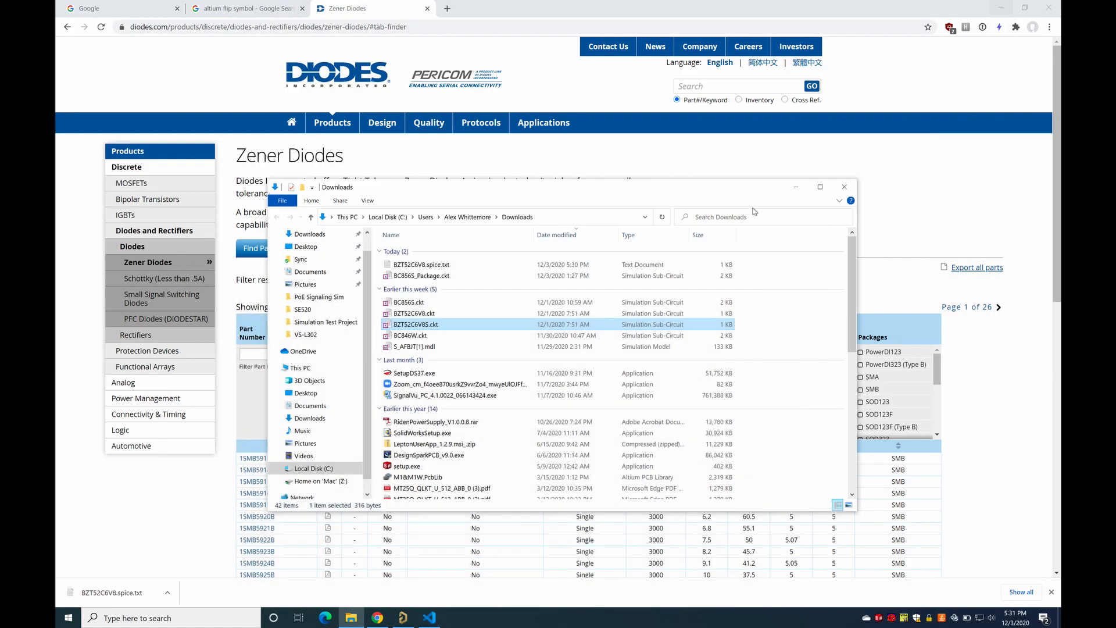
right_click(437, 266)
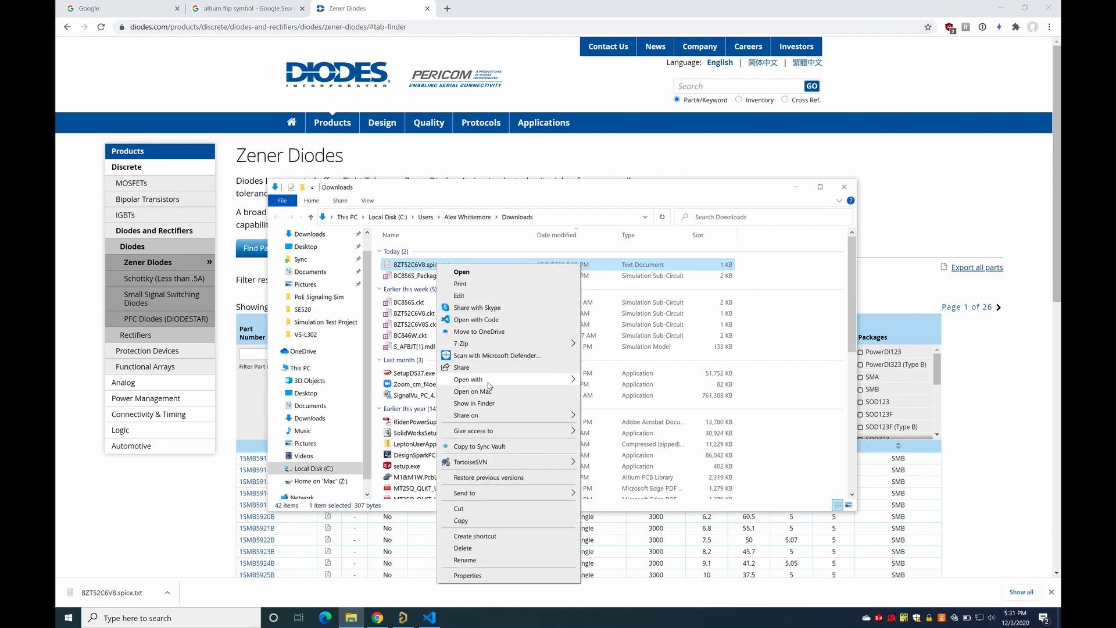
Step: Switch back to Altium Designer and add a simulation model of the Spice Subcircuit kind to zener D3
click(396, 622)
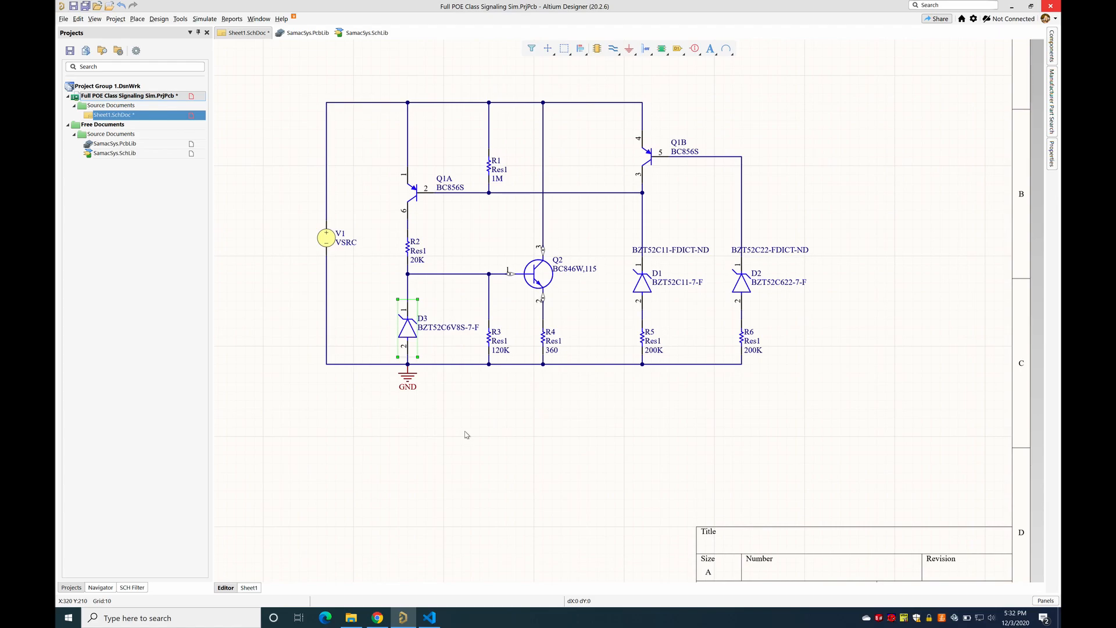
right_click(409, 336)
click(454, 529)
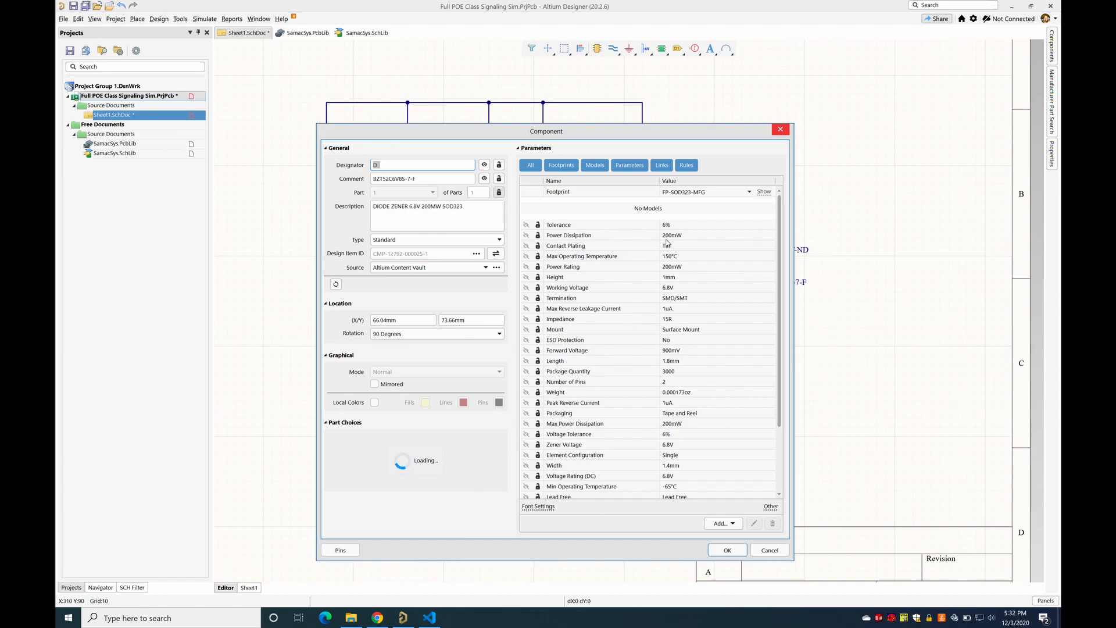
click(722, 523)
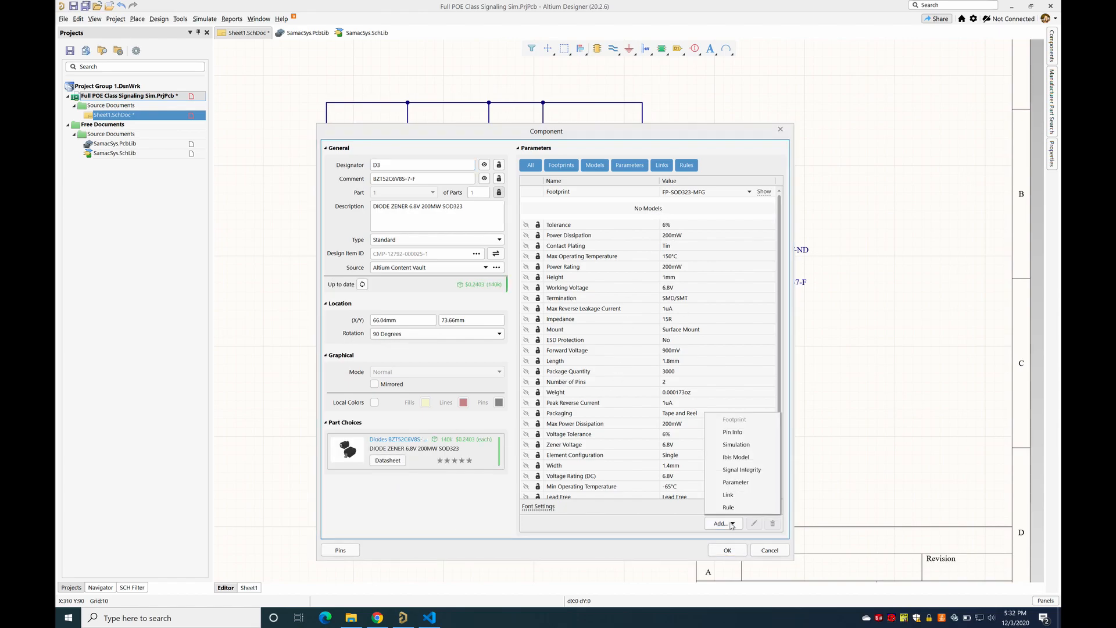
click(733, 444)
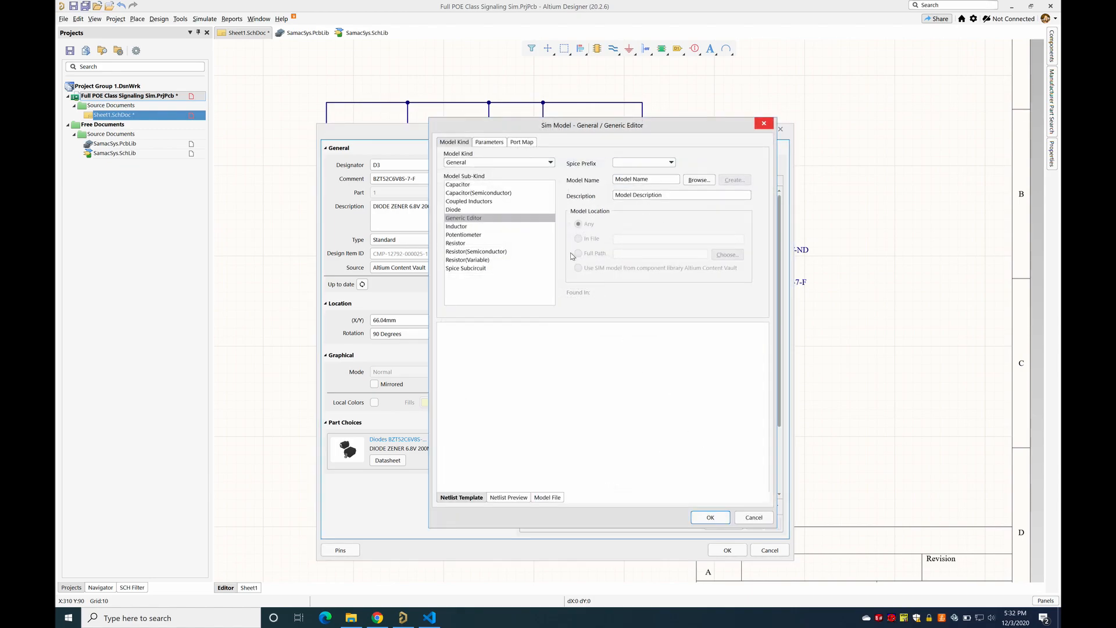
click(476, 269)
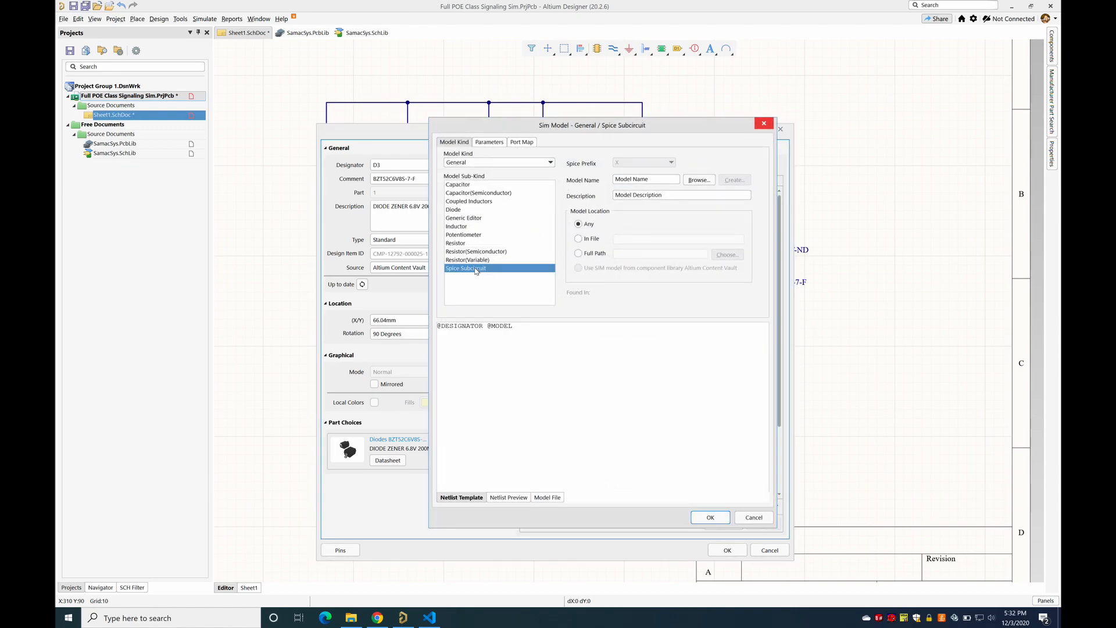
click(512, 162)
click(526, 162)
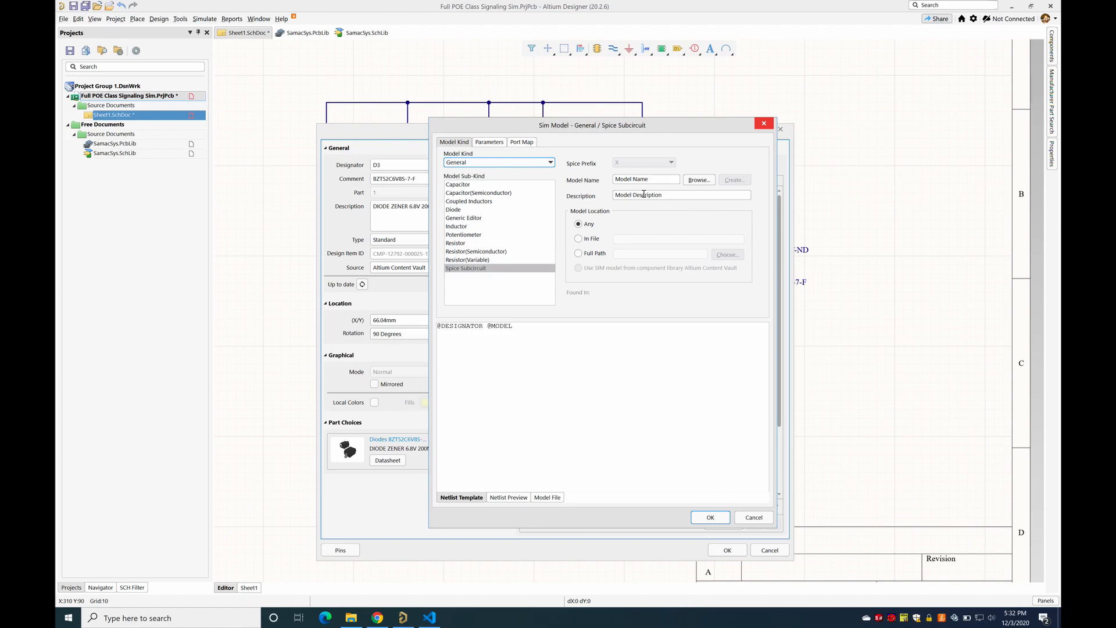
click(699, 180)
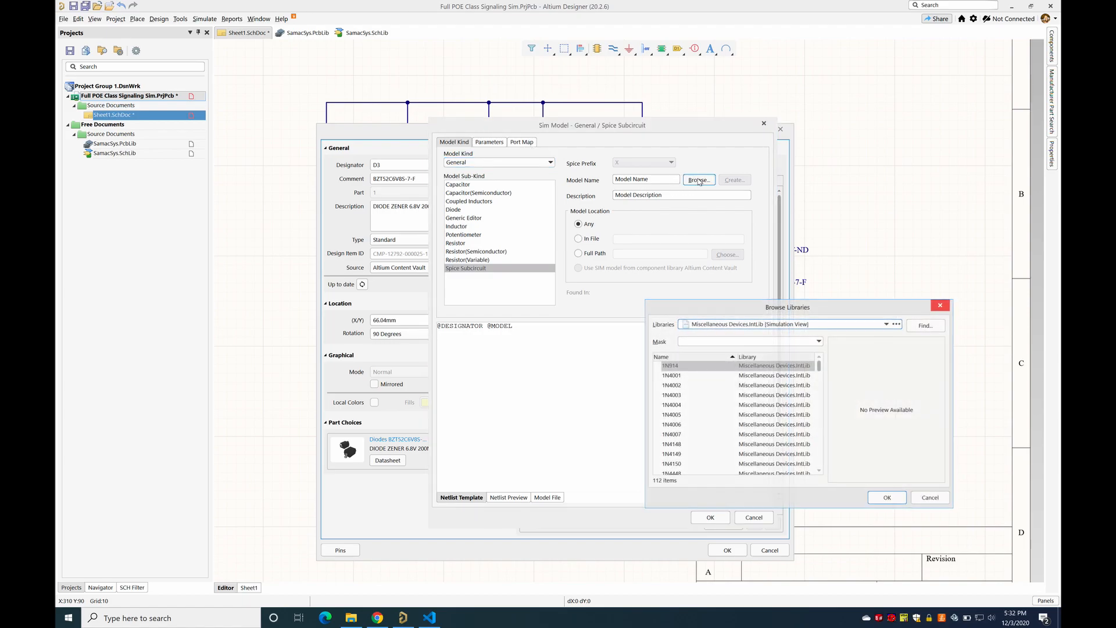
click(930, 499)
Step: Locate D3's simulation model by full path, using BZT52C6V8S.ckt from the Downloads folder
click(589, 254)
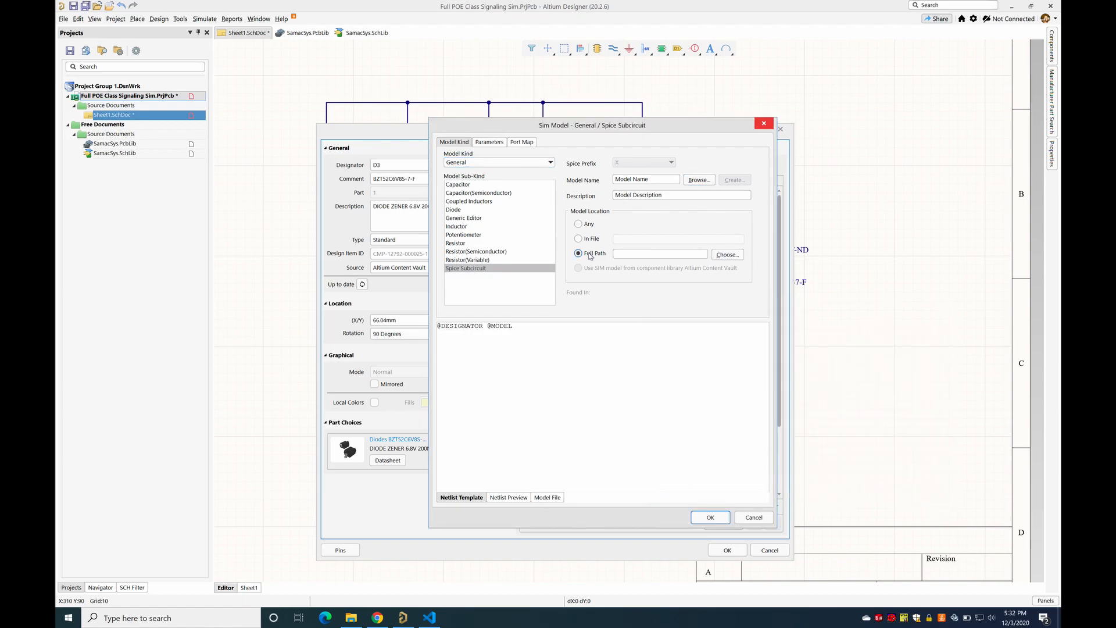
click(727, 255)
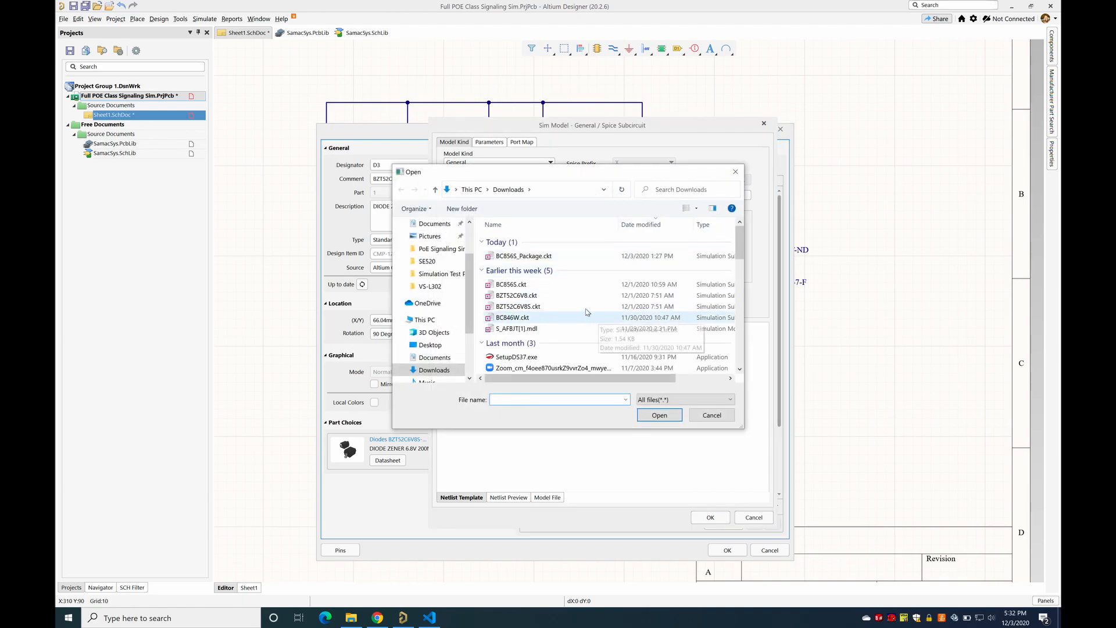
click(555, 296)
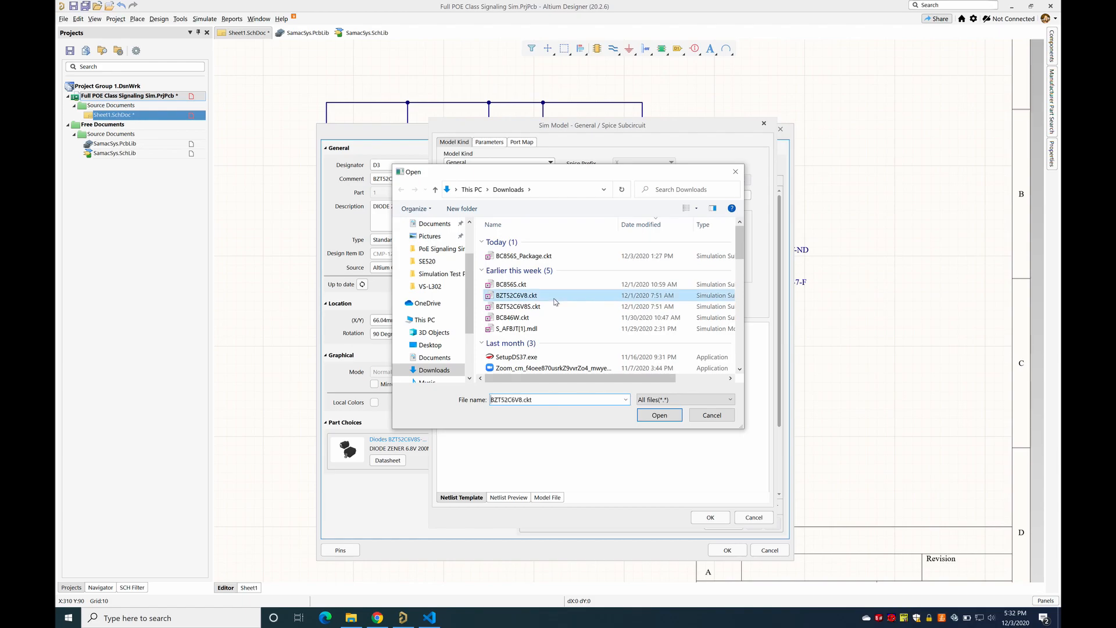
click(553, 307)
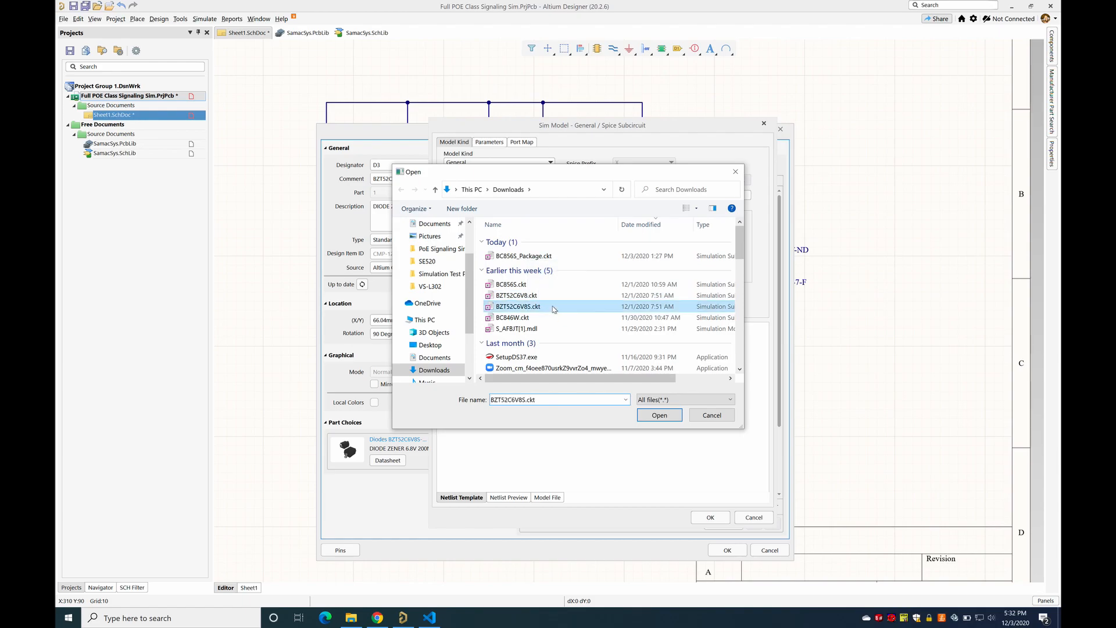
click(660, 416)
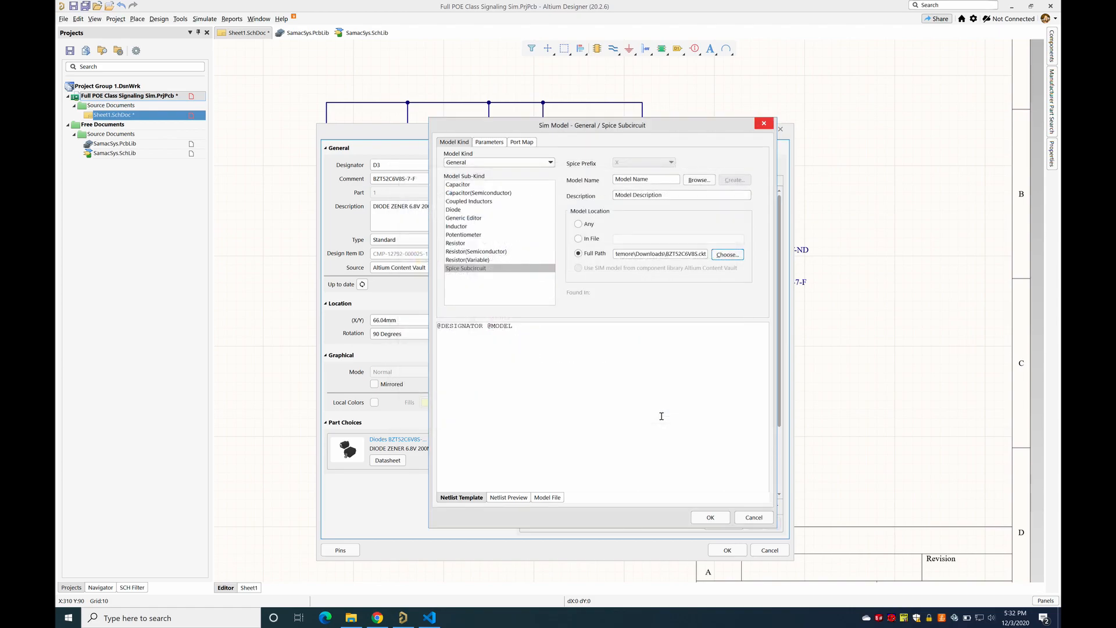
Step: Try BZT52C6V8S as D3's model name and check the netlist and model file previews
click(648, 178)
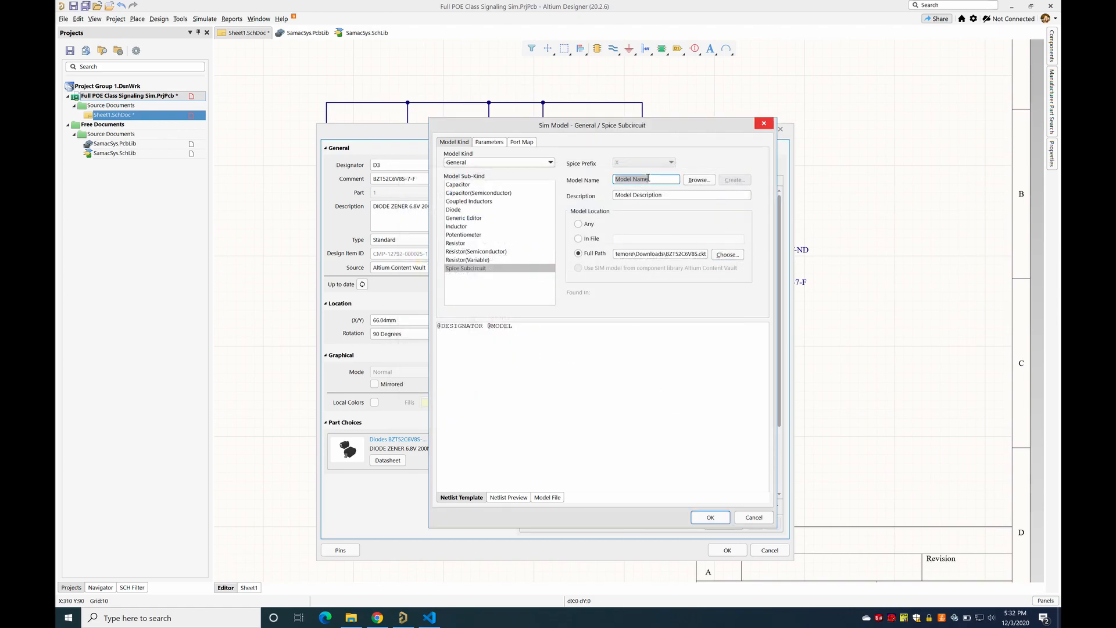
text(BZT52C6V8S)
click(593, 355)
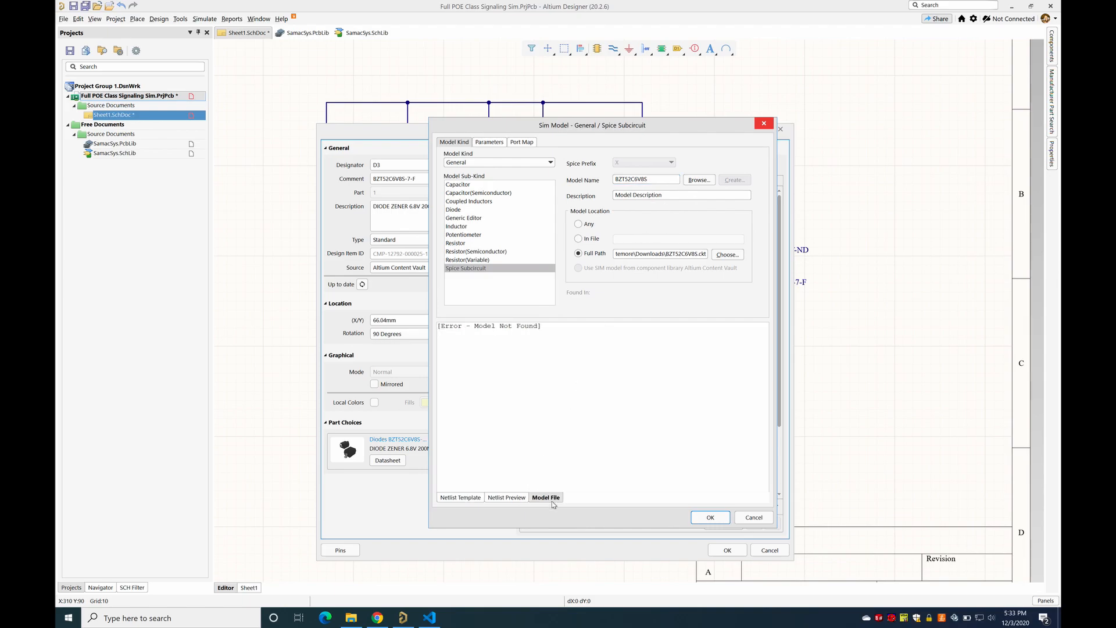
click(519, 499)
click(544, 499)
Step: Copy the subcircuit name DI_BZT52C6V8S from the .ckt file in Visual Studio Code and set it as D3's model name in Altium Designer
click(430, 618)
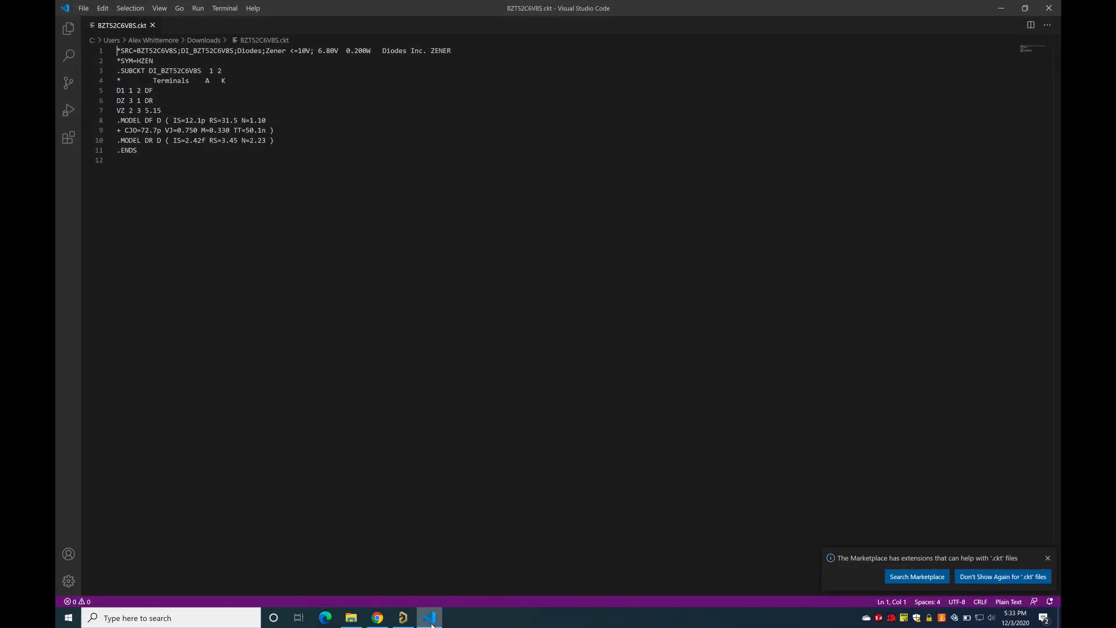
drag(149, 70, 204, 70)
key(ctrl+c)
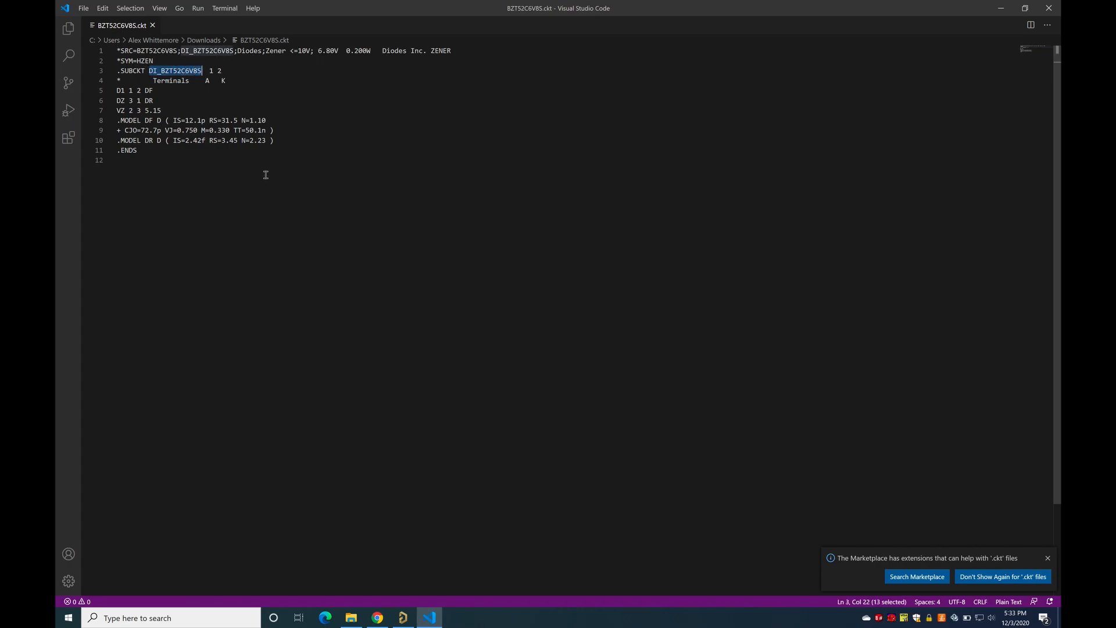
click(402, 617)
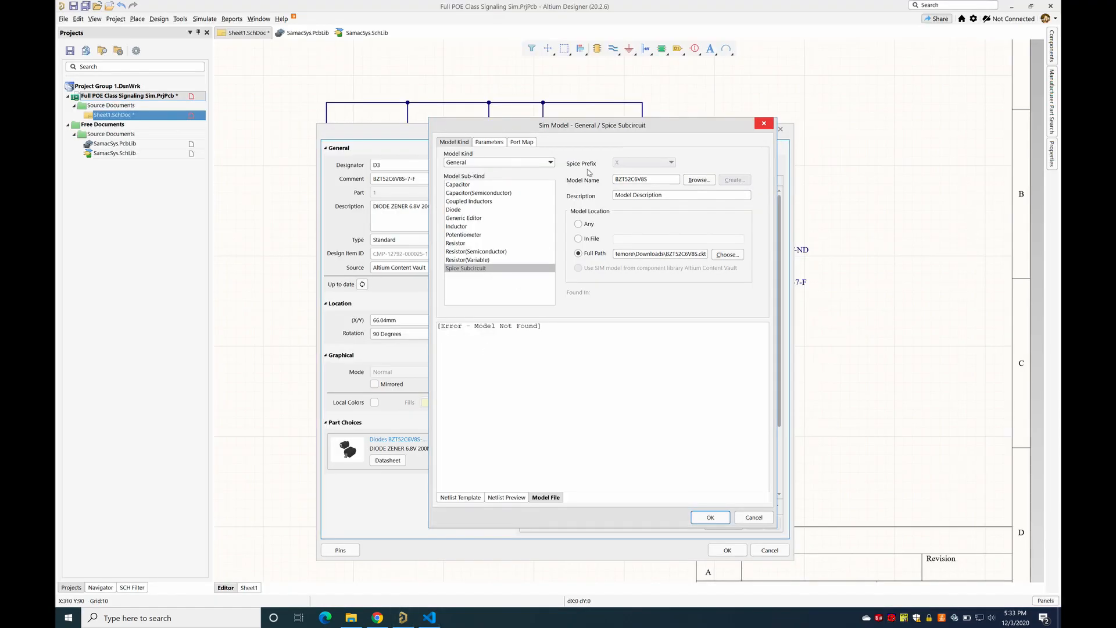
double_click(651, 180)
key(ctrl+v)
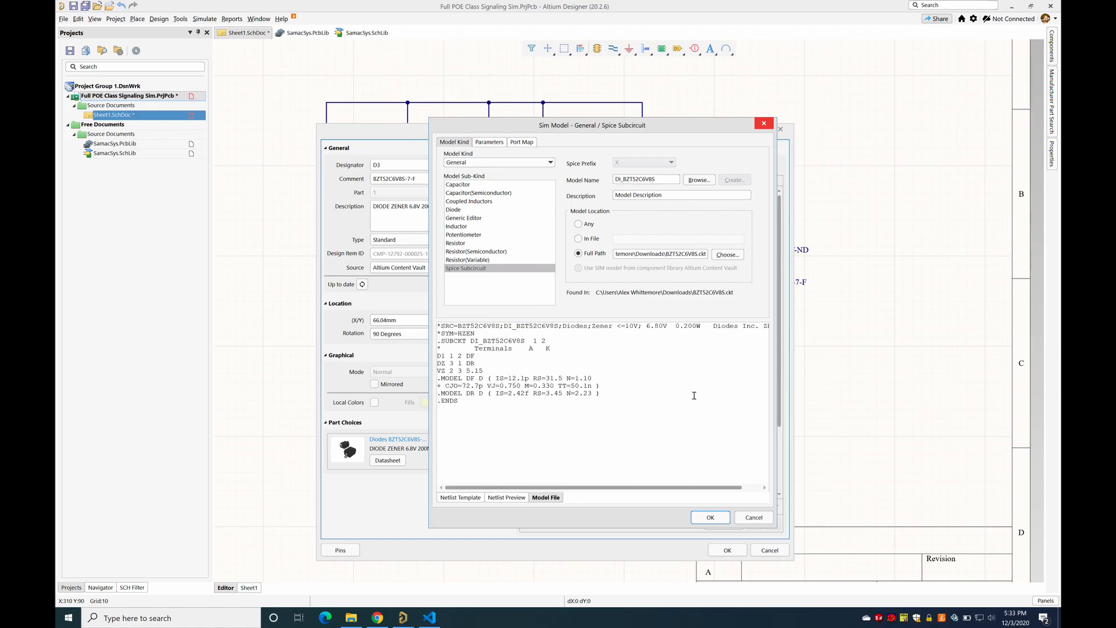
click(710, 517)
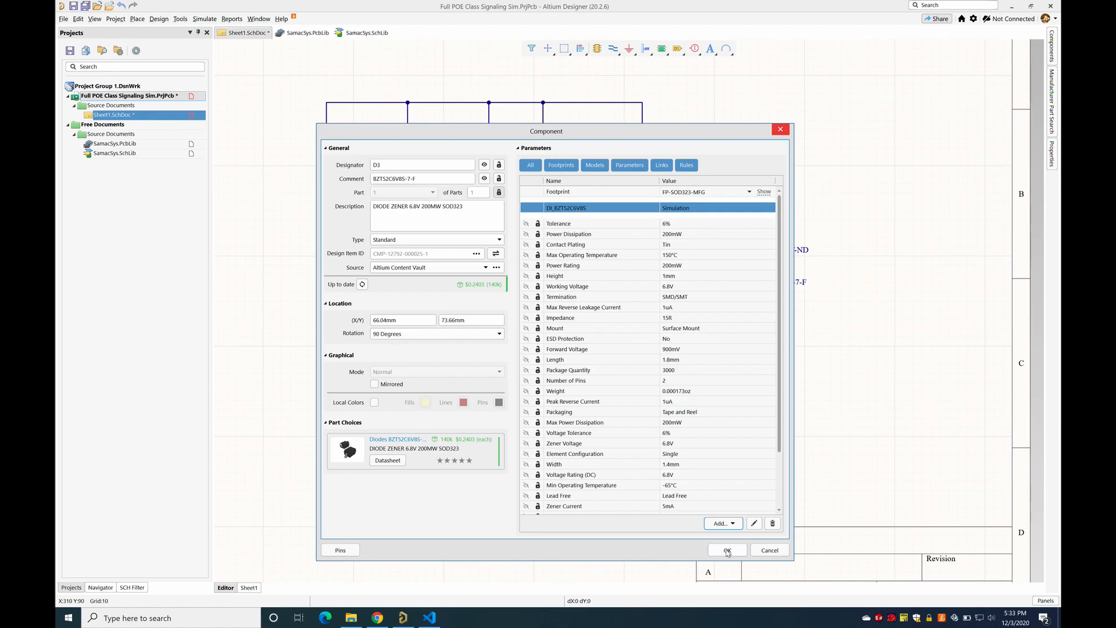
Step: Reopen D3's simulation model and map schematic pin 2 (A) to model pin 1 (1)
double_click(691, 210)
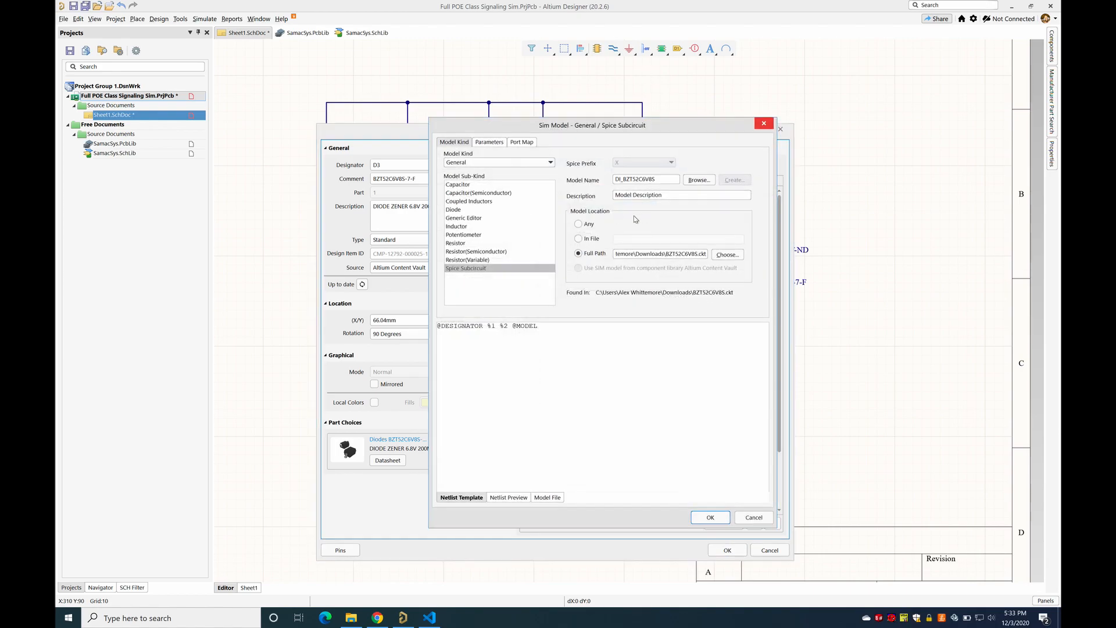
click(503, 143)
click(524, 143)
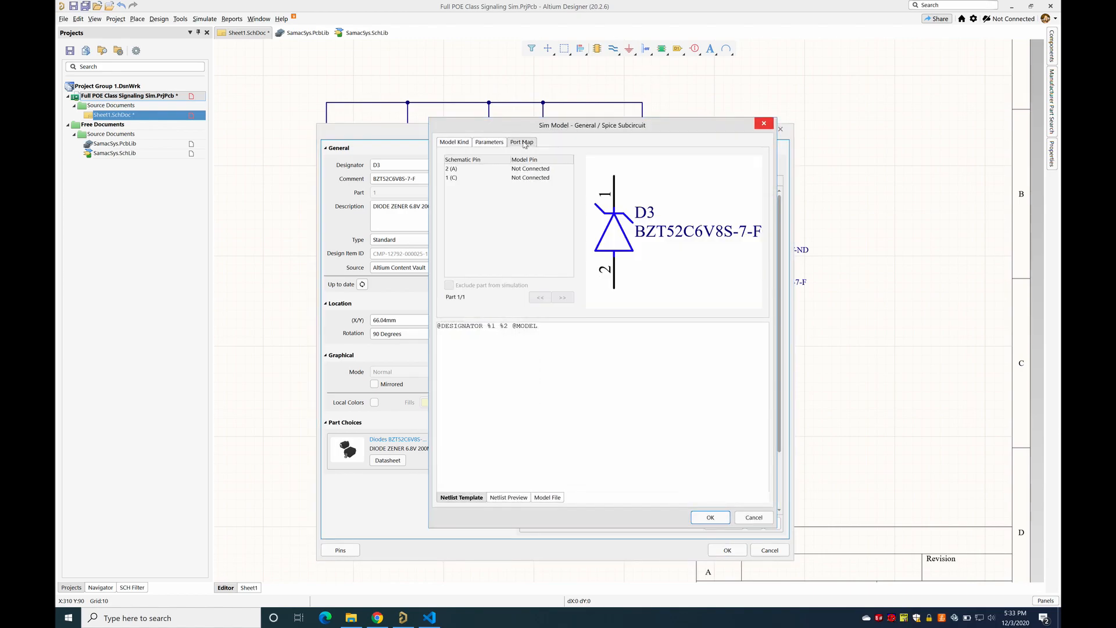
click(540, 169)
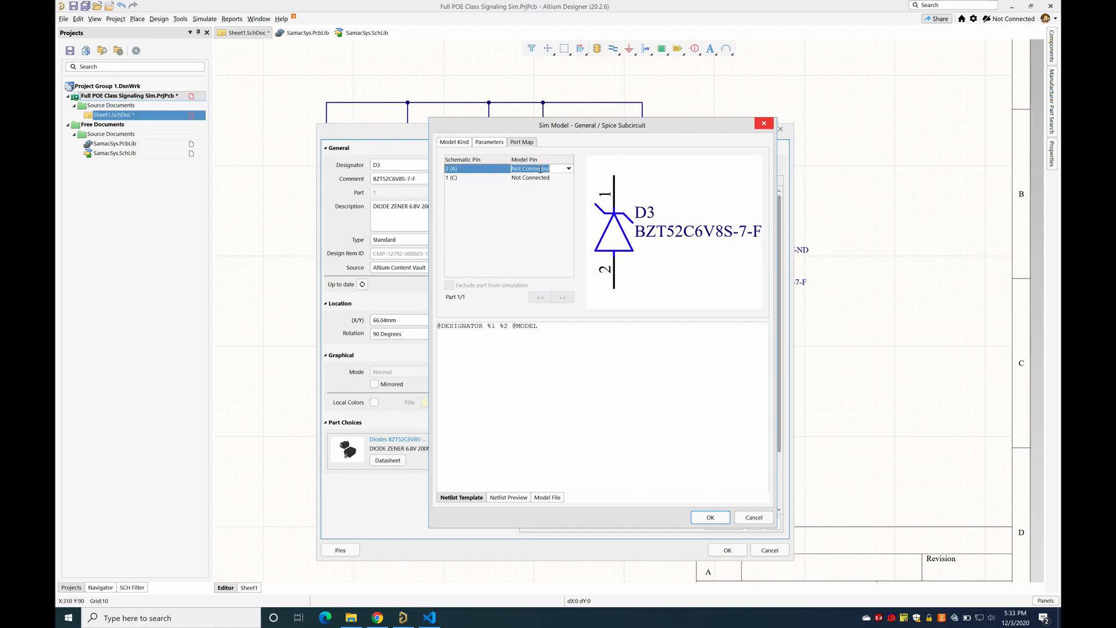
click(567, 169)
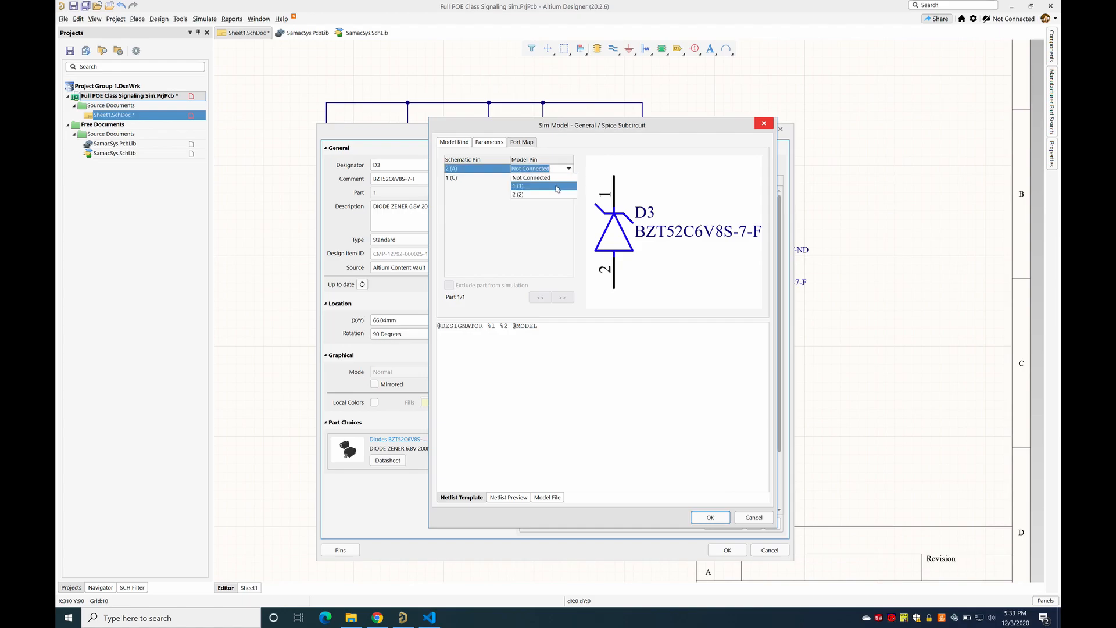
click(558, 186)
click(543, 231)
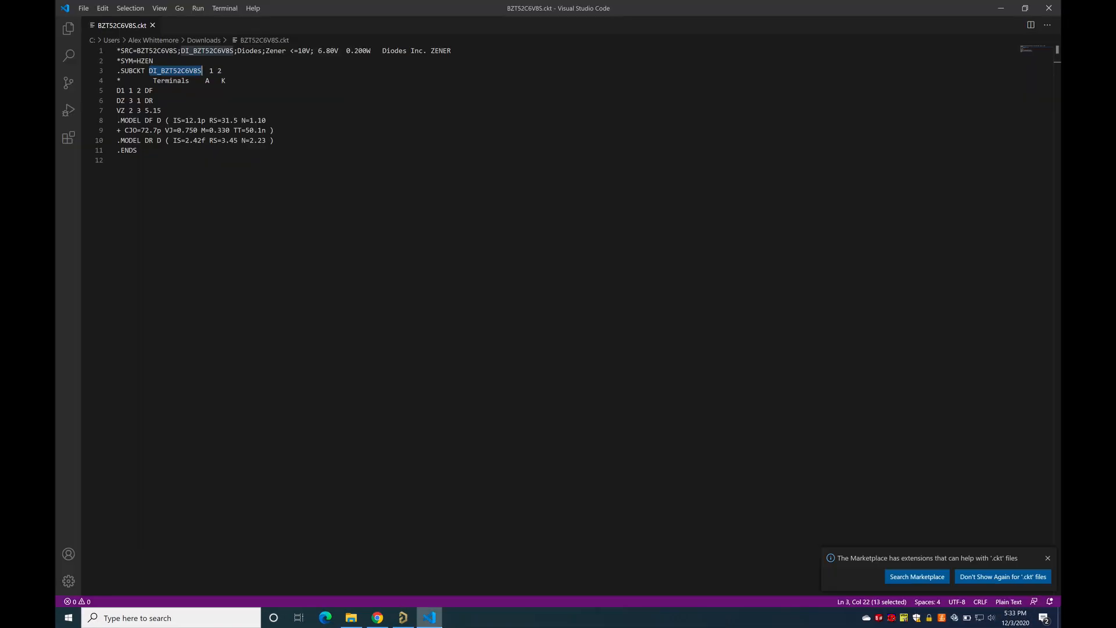
Step: Check the terminal order on the .SUBCKT lines of BZT52C6V8S.ckt in Visual Studio Code, and return to Altium Designer
click(235, 91)
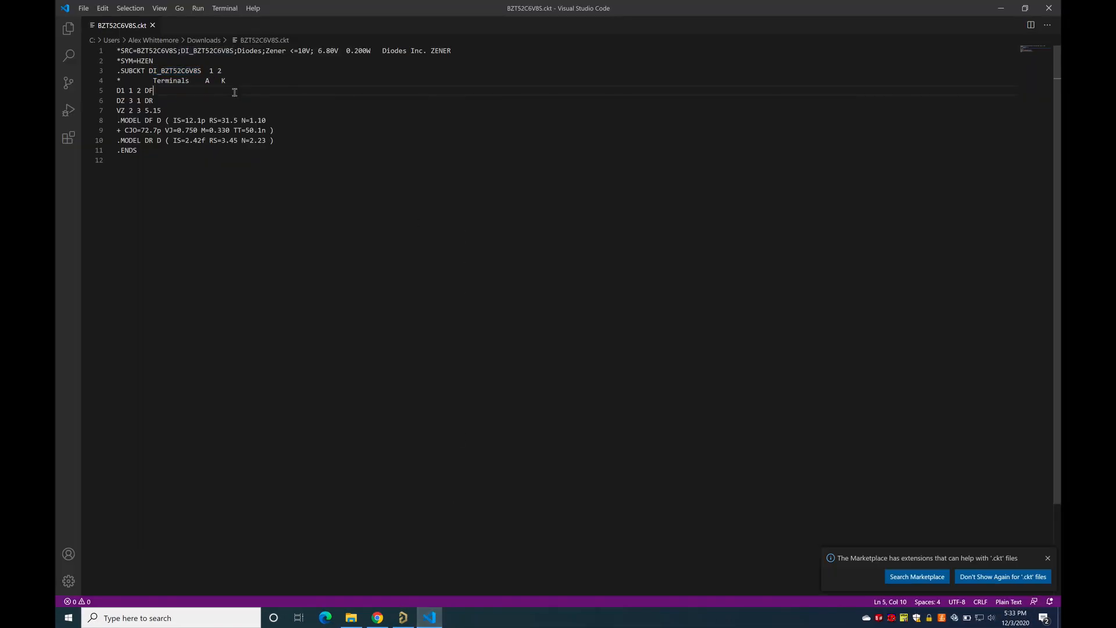
drag(210, 70, 227, 80)
click(214, 81)
click(256, 111)
click(403, 617)
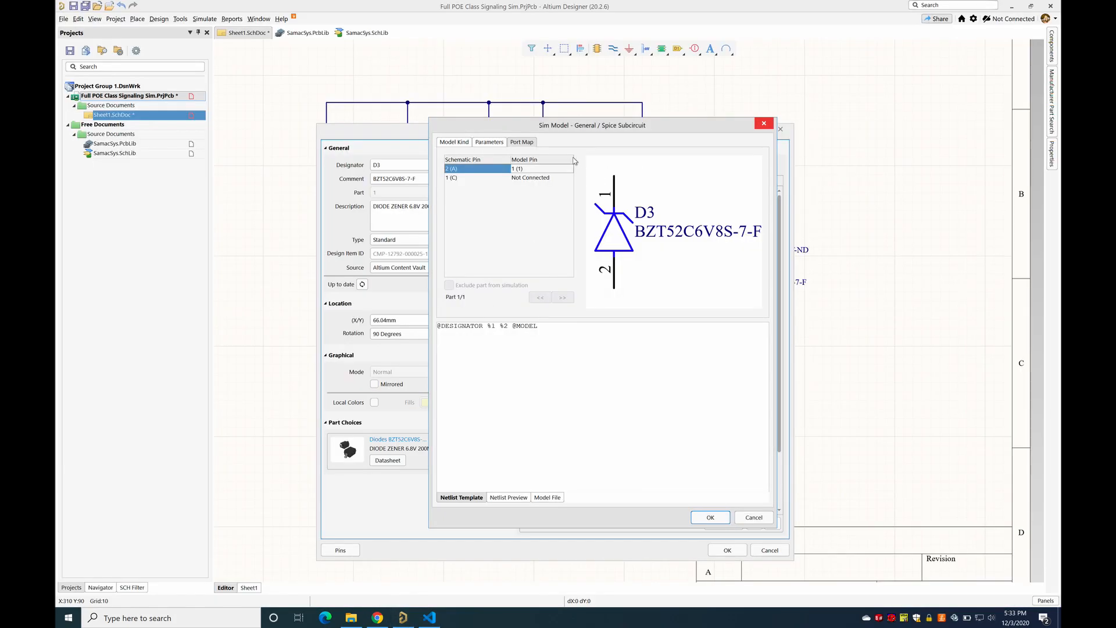
Step: Map D3's schematic pin 1 (C) to model pin 2 (2)
click(549, 178)
click(568, 178)
click(526, 204)
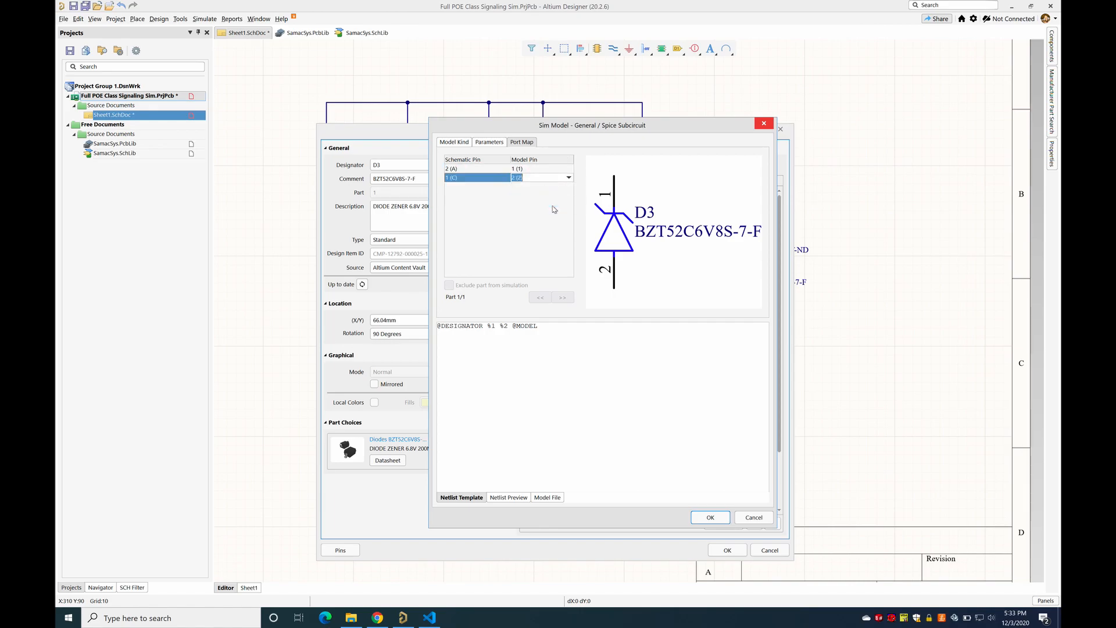
click(545, 237)
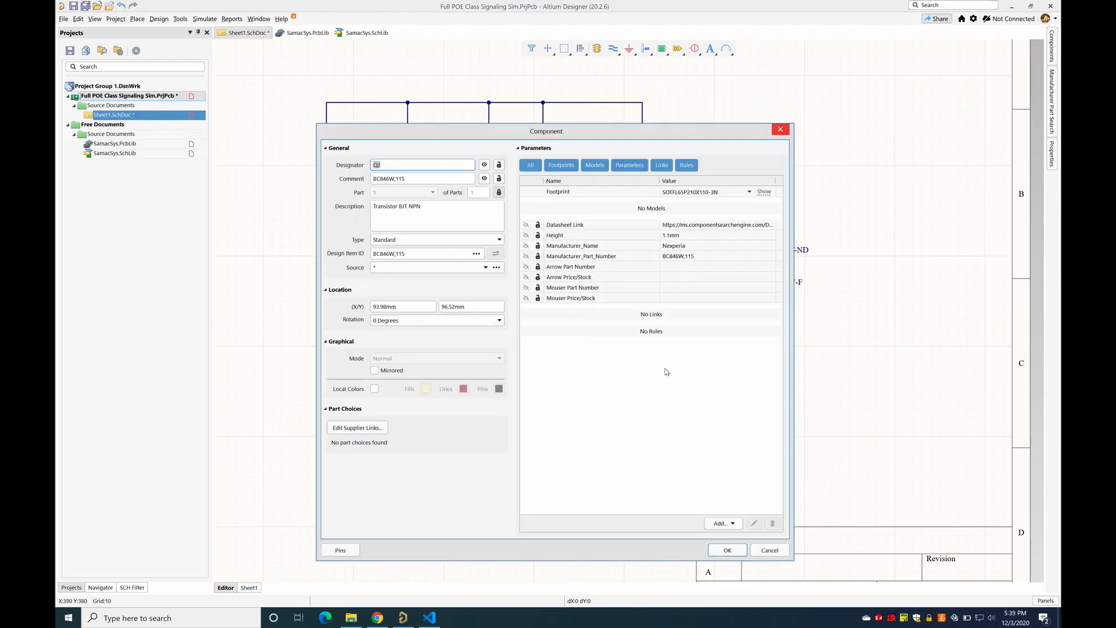
Step: Add a simulation model of the Spice Subcircuit kind to transistor Q2
click(736, 524)
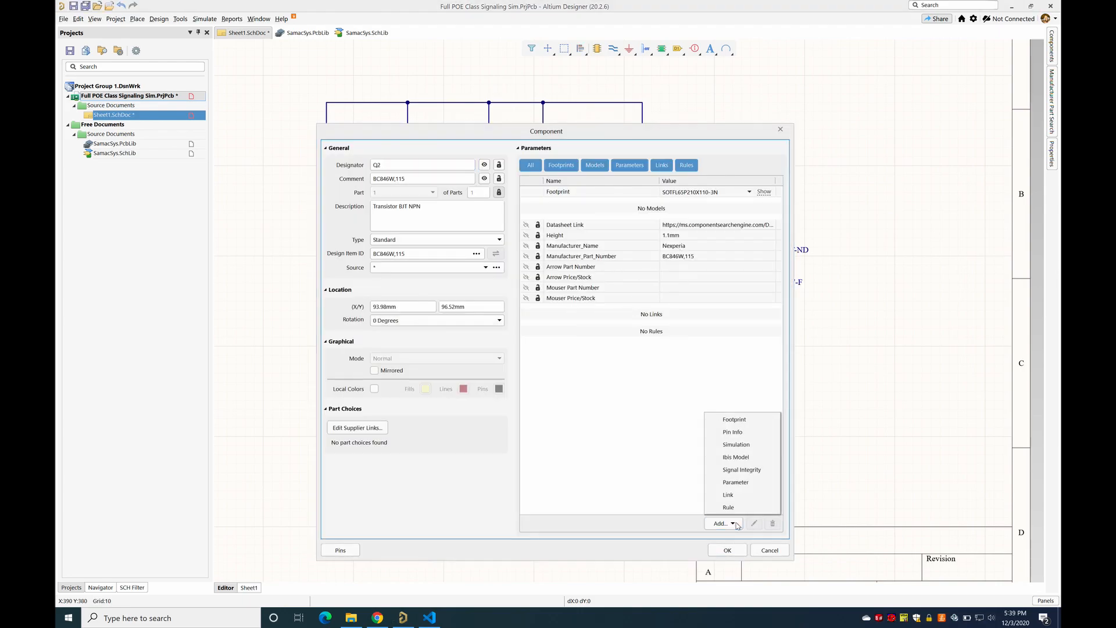
click(744, 445)
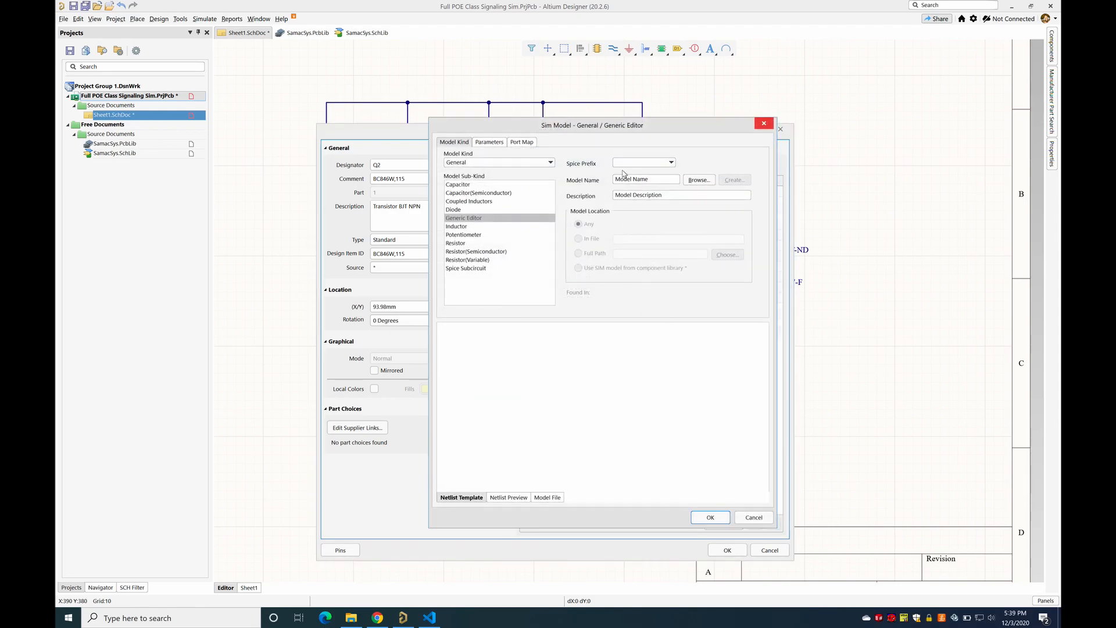
click(495, 268)
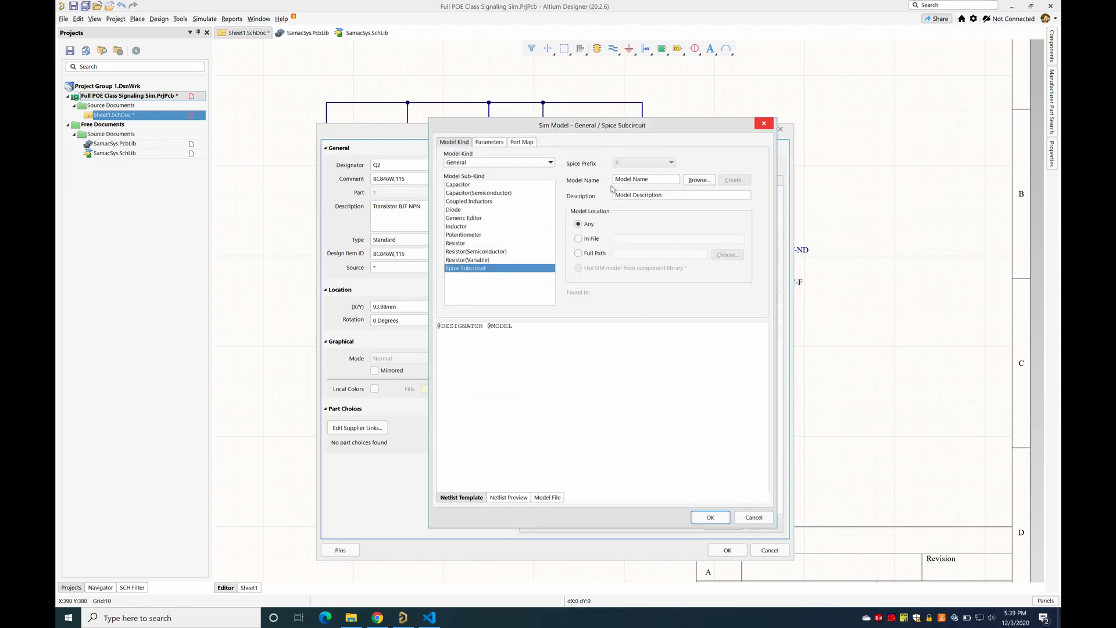
Step: Locate Q2's simulation model by full path, using BC846W.ckt from the Downloads folder
click(578, 253)
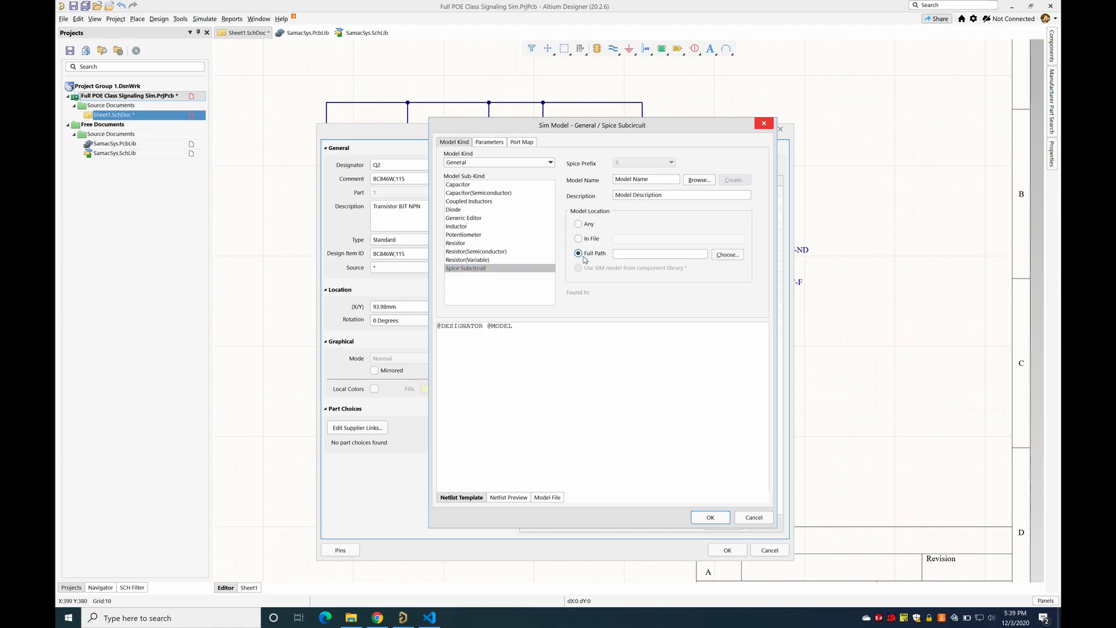
click(728, 255)
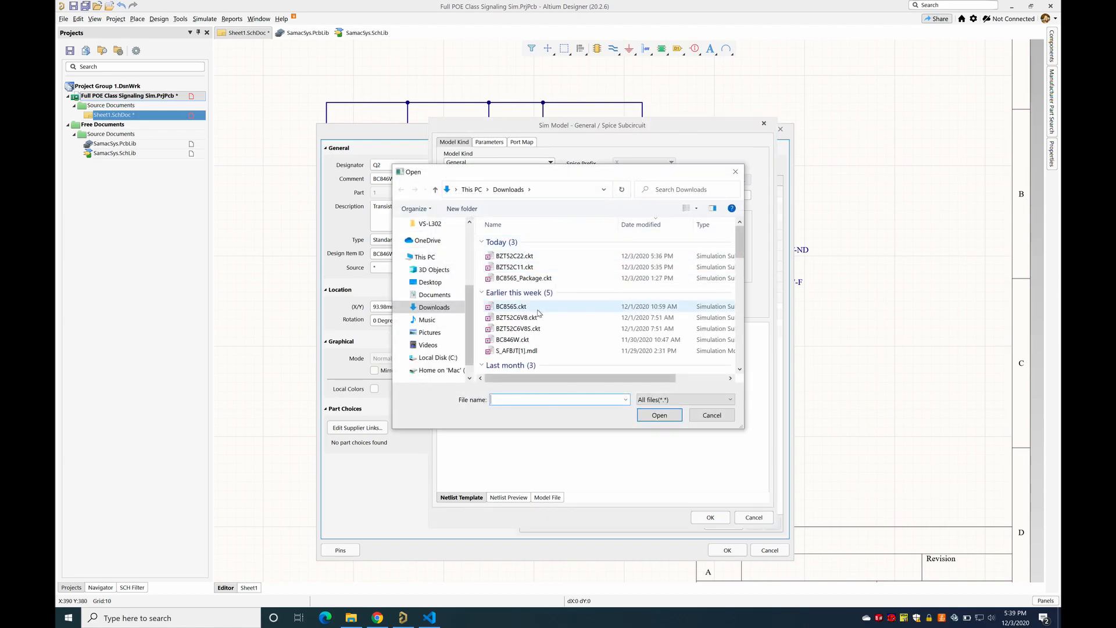
click(530, 342)
click(658, 415)
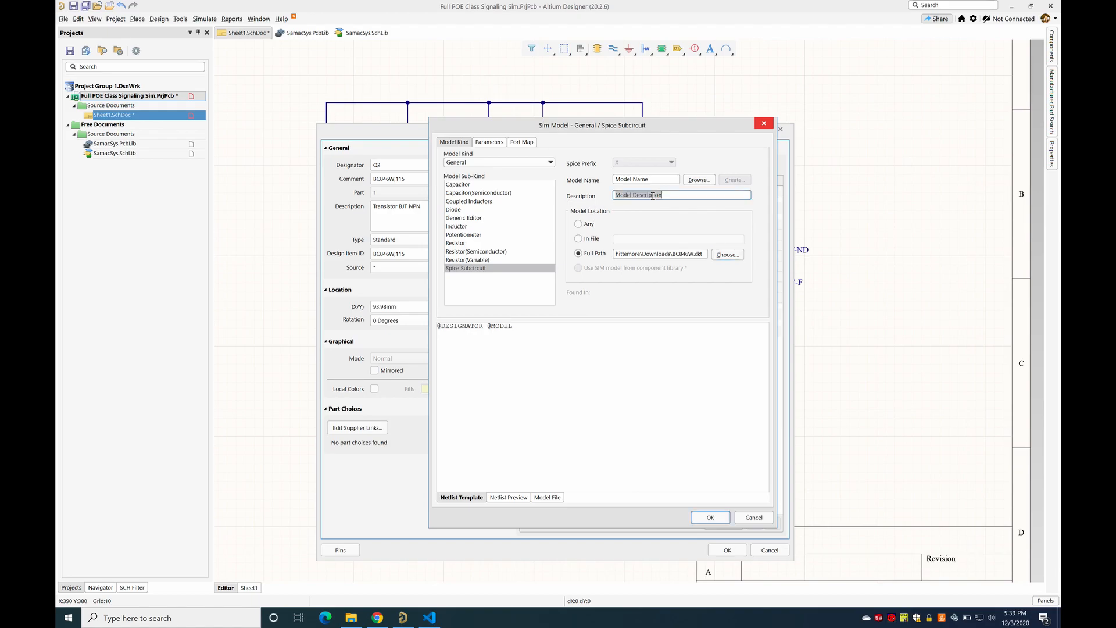
Step: Set Q2's model name to BC846W and accept the simulation model
drag(632, 180, 664, 180)
key(BackSpace)
key(BackSpace)
key(BackSpace)
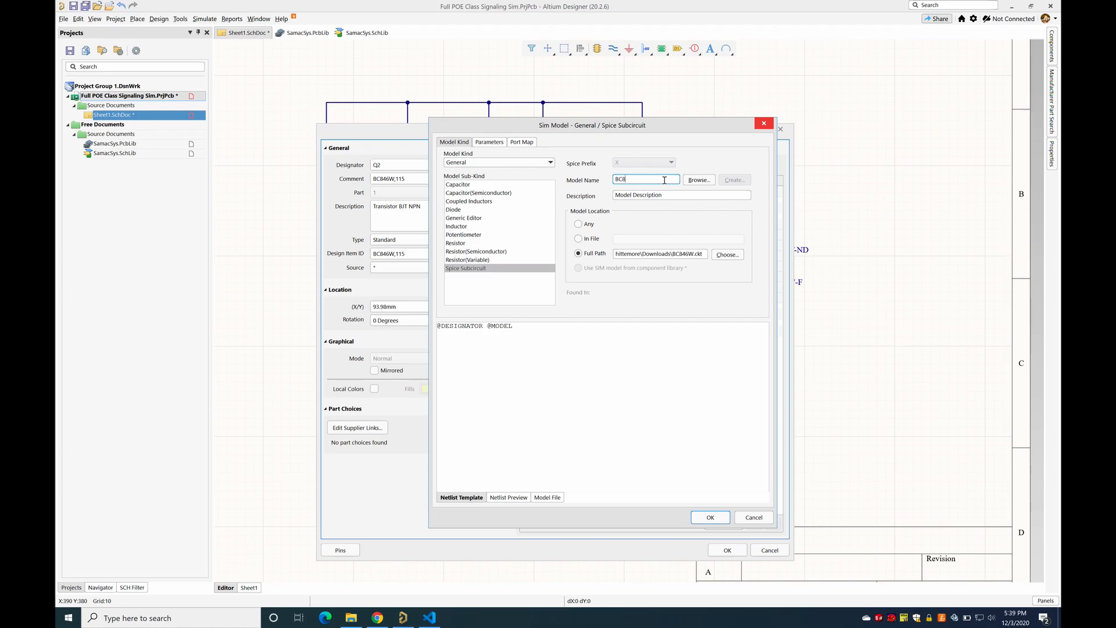
text(BC846W)
key(Return)
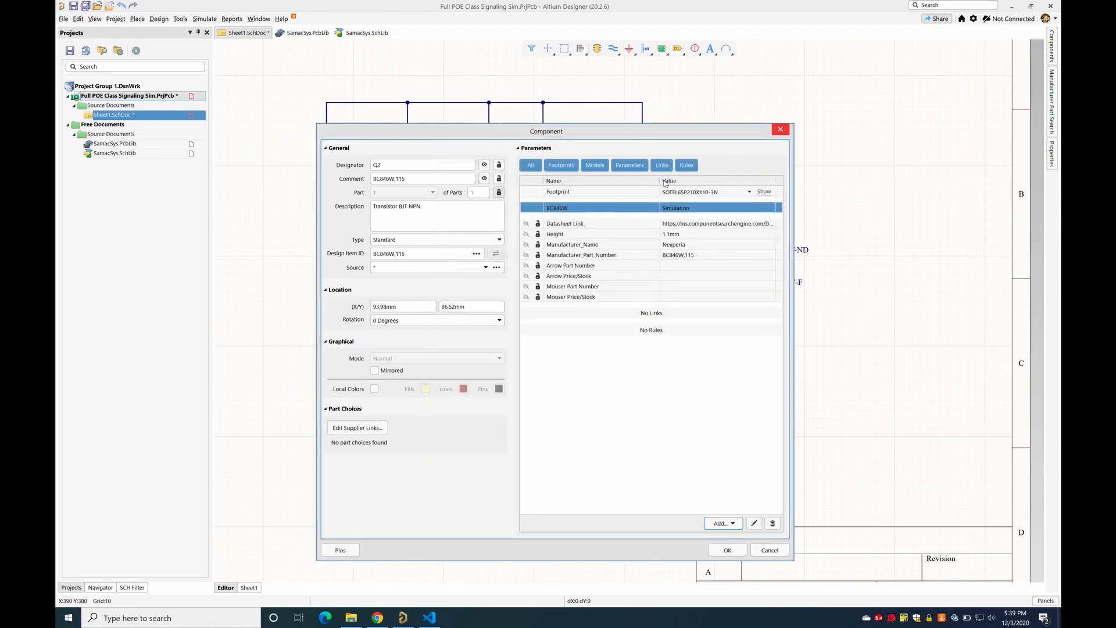
Step: Reopen Q2's simulation model and review its model file text and pin mapping
double_click(695, 215)
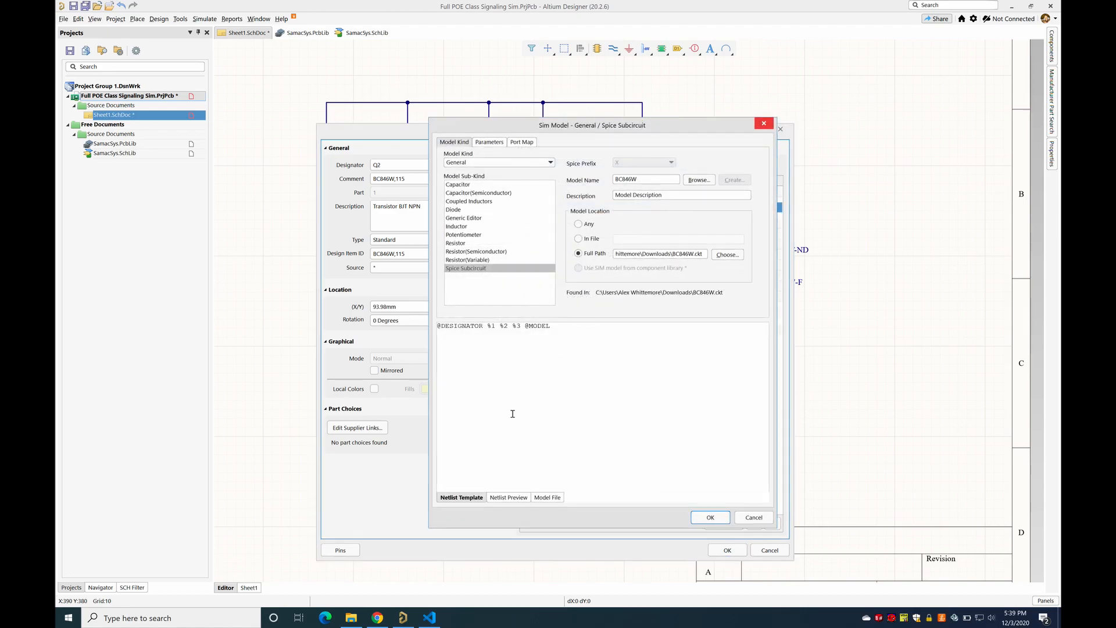
click(546, 499)
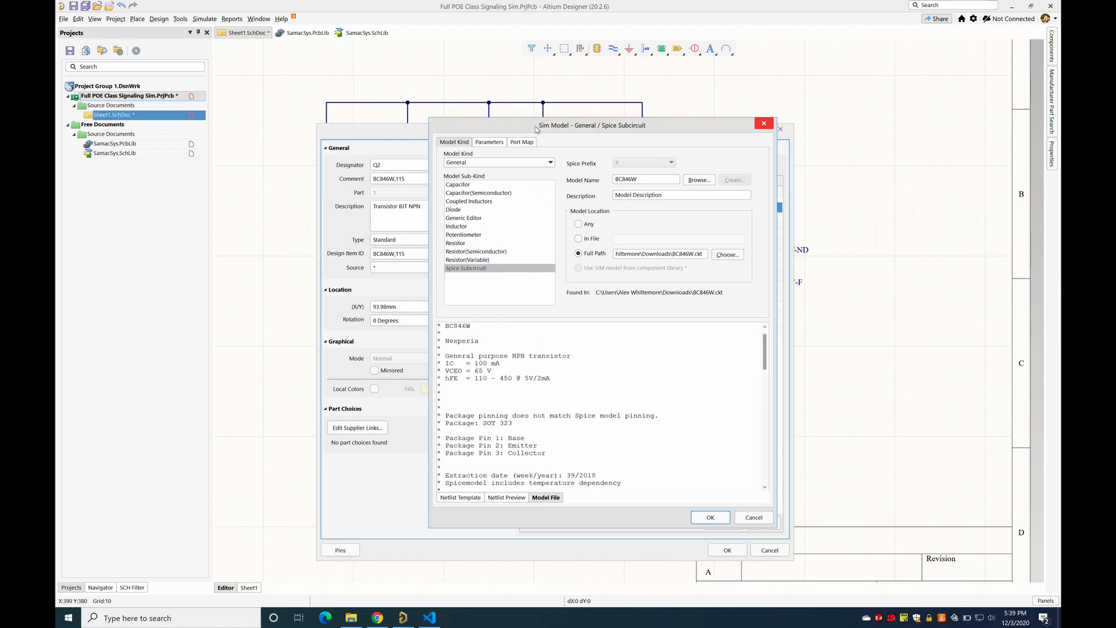
click(525, 143)
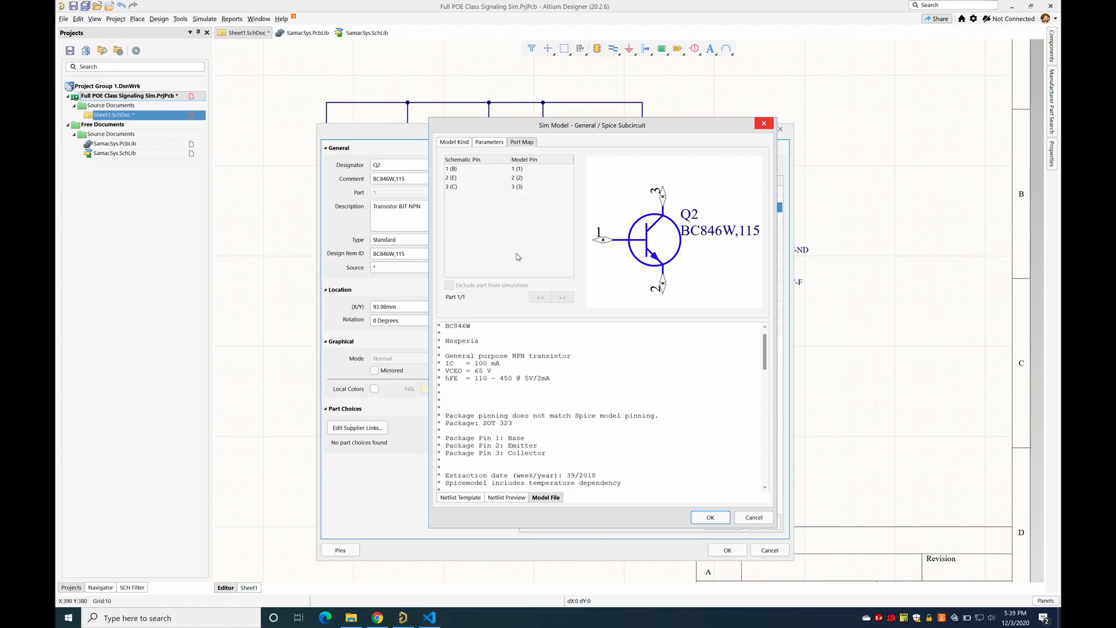
Step: Switch to Chrome, search for "spice npn syntax", read the BJT node order in the 5.6.3 SPICE model PDF, and compare it with BC846W.txt
click(377, 617)
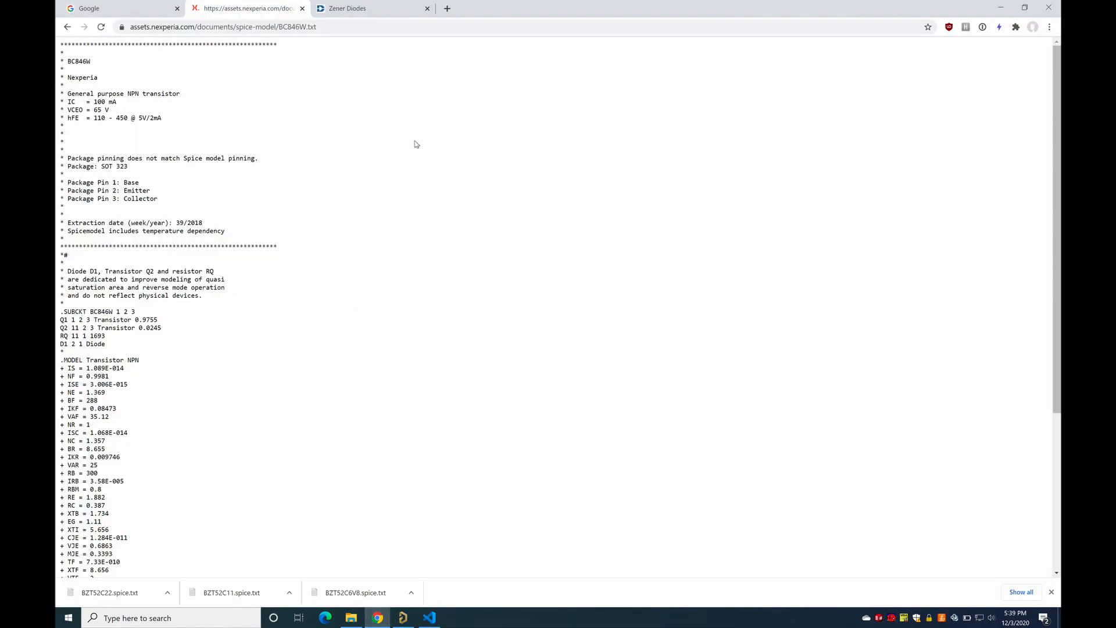
key(ctrl+t)
text(spice npn synta)
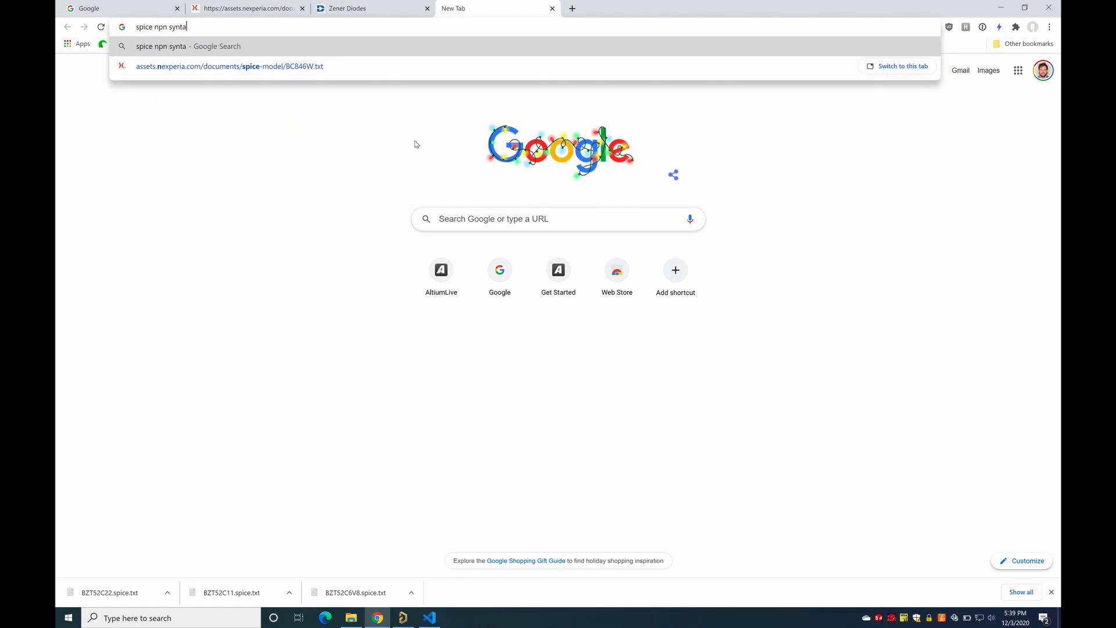
text(x)
key(Return)
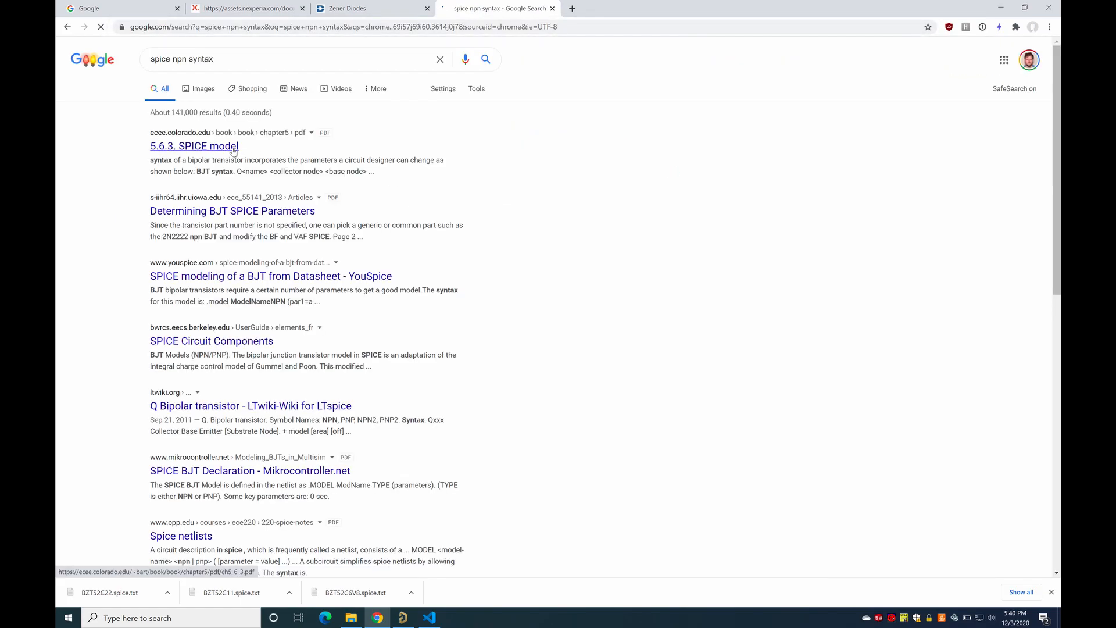
click(235, 149)
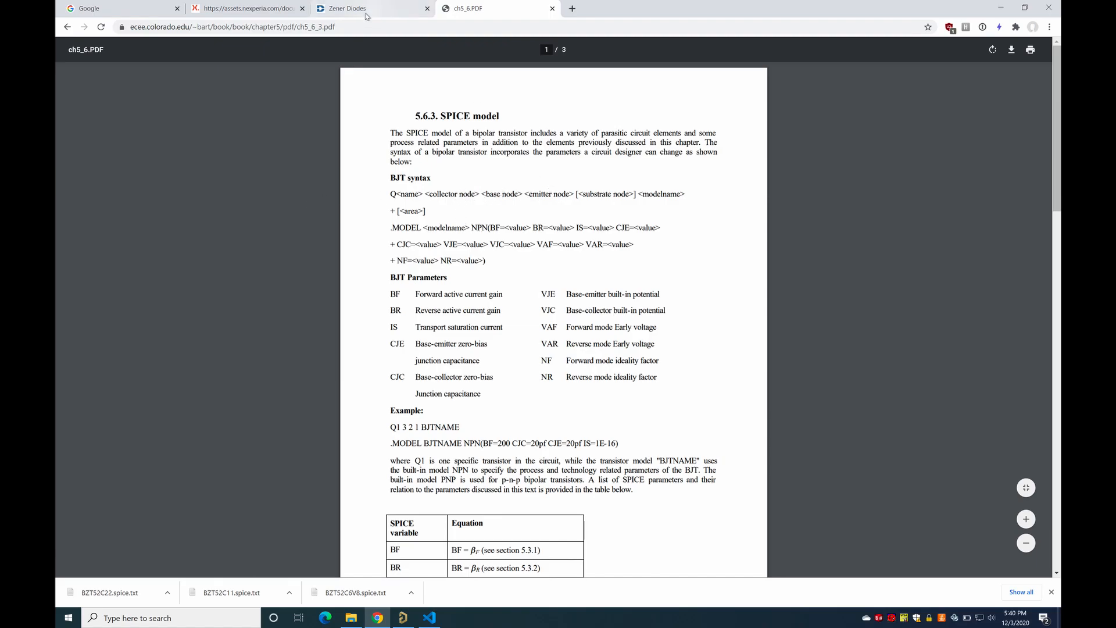
click(270, 11)
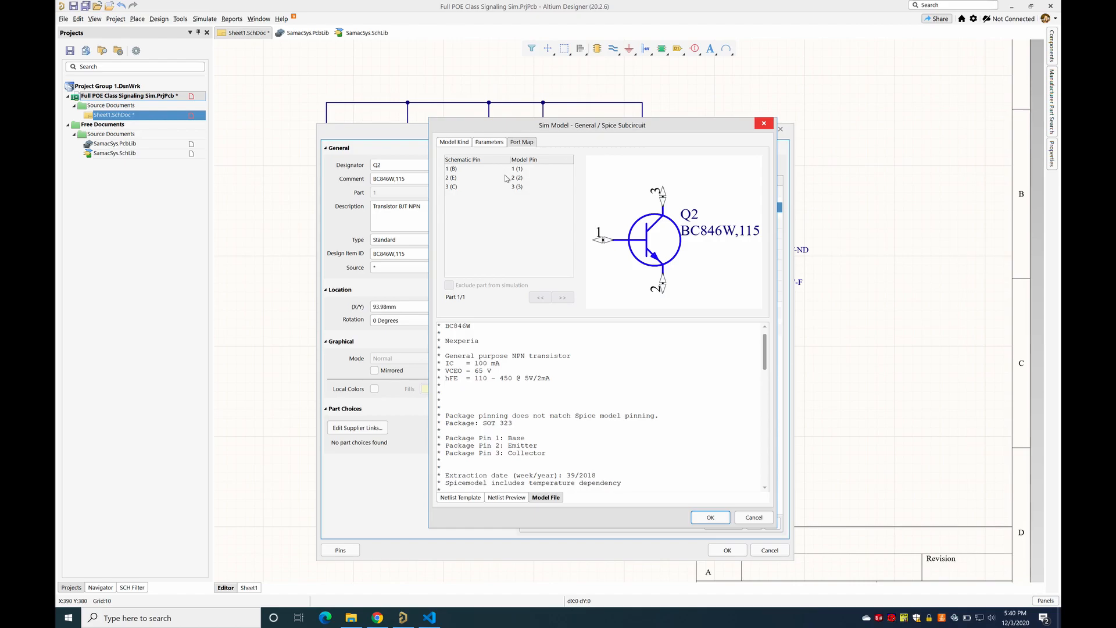
Step: Map Q2's collector to model pin 1, base to model pin 2 and emitter to model pin 3, and accept the component changes
click(519, 187)
click(569, 186)
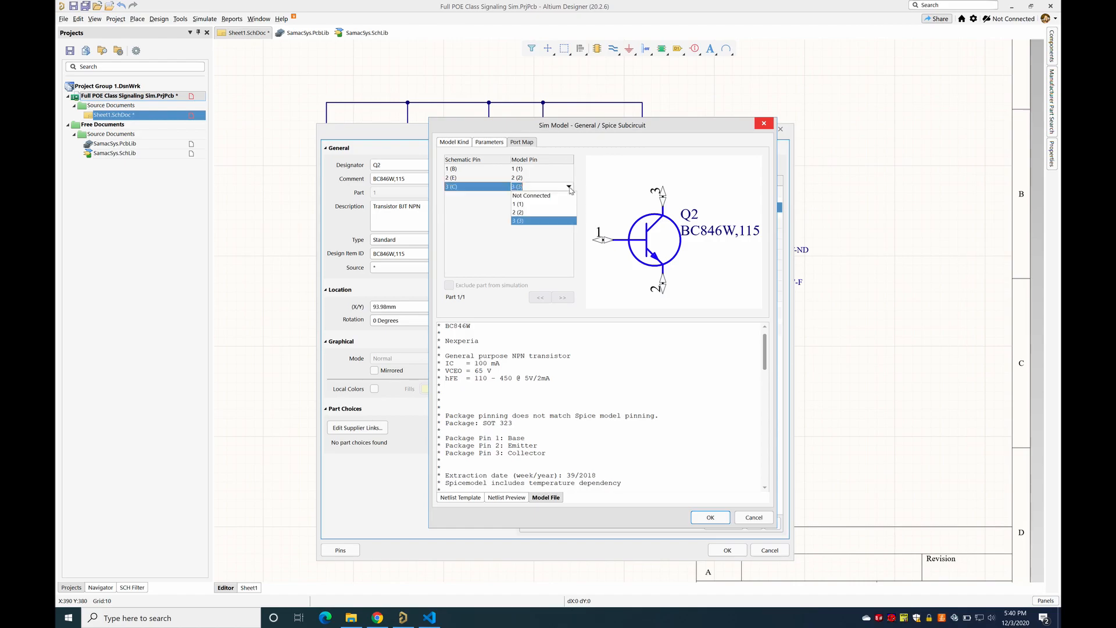
click(533, 195)
click(552, 168)
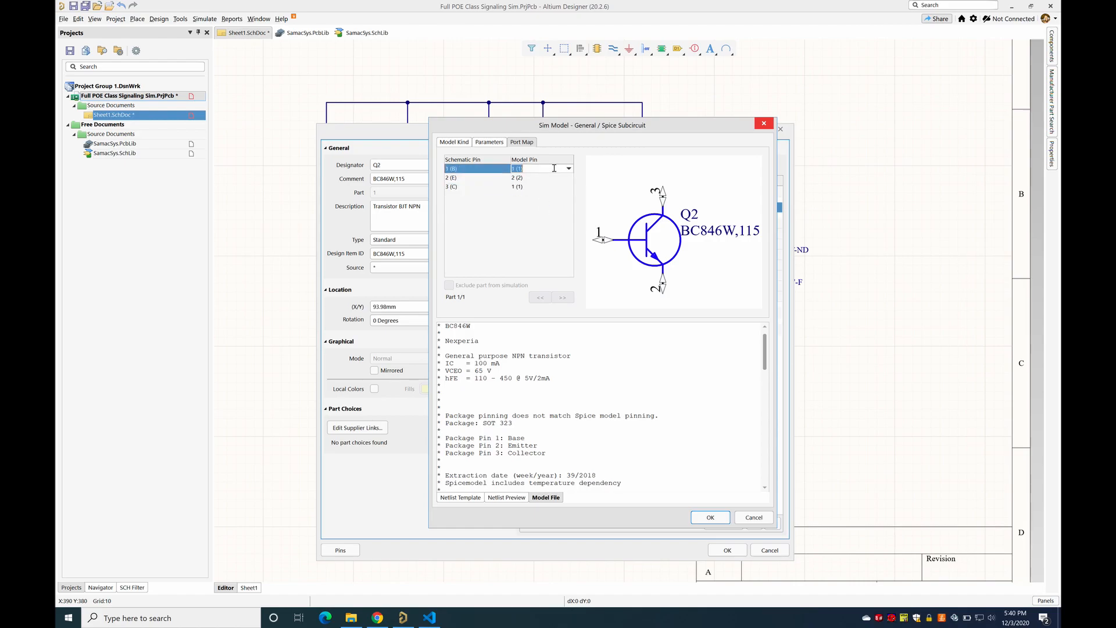
click(569, 169)
click(544, 186)
click(546, 176)
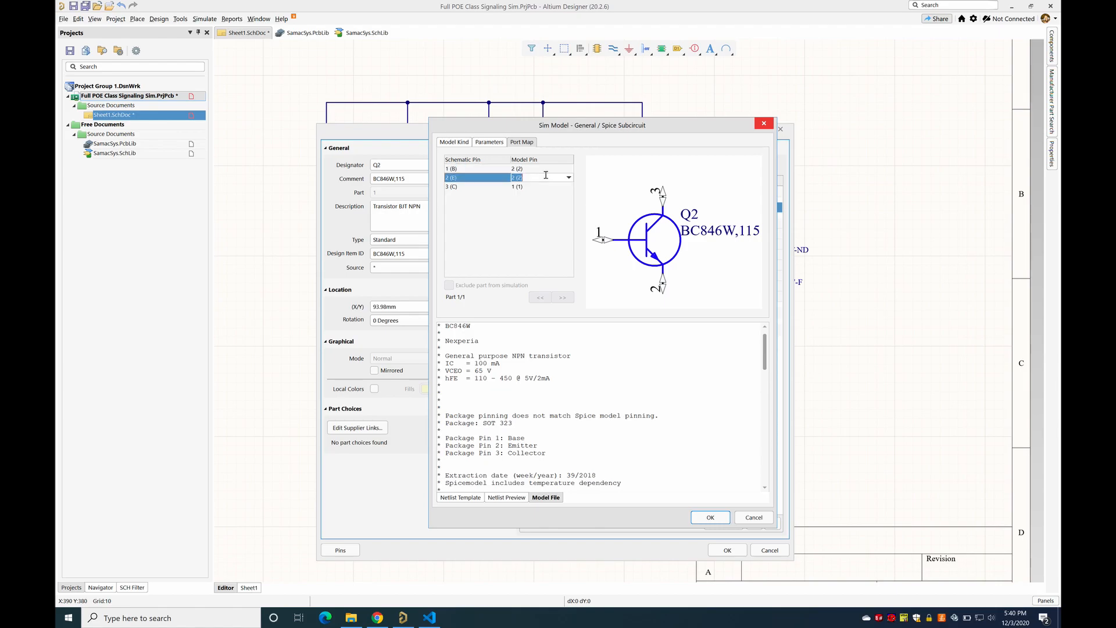
click(569, 180)
click(533, 203)
click(708, 517)
click(727, 549)
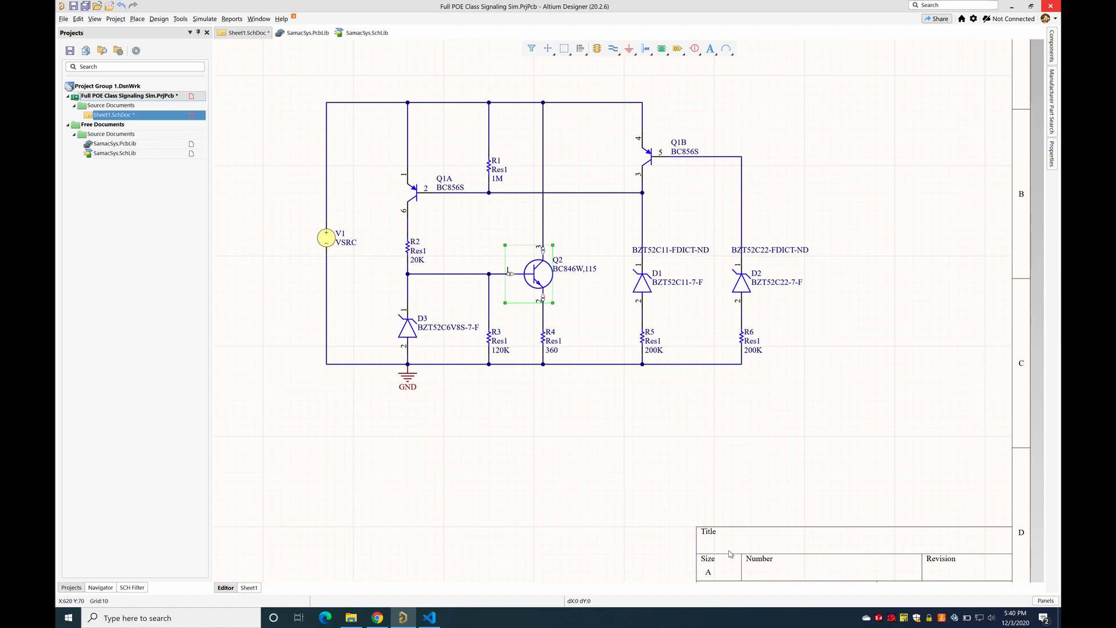
Step: Add a simulation model of the Spice Subcircuit kind to transistor Q1A
double_click(414, 194)
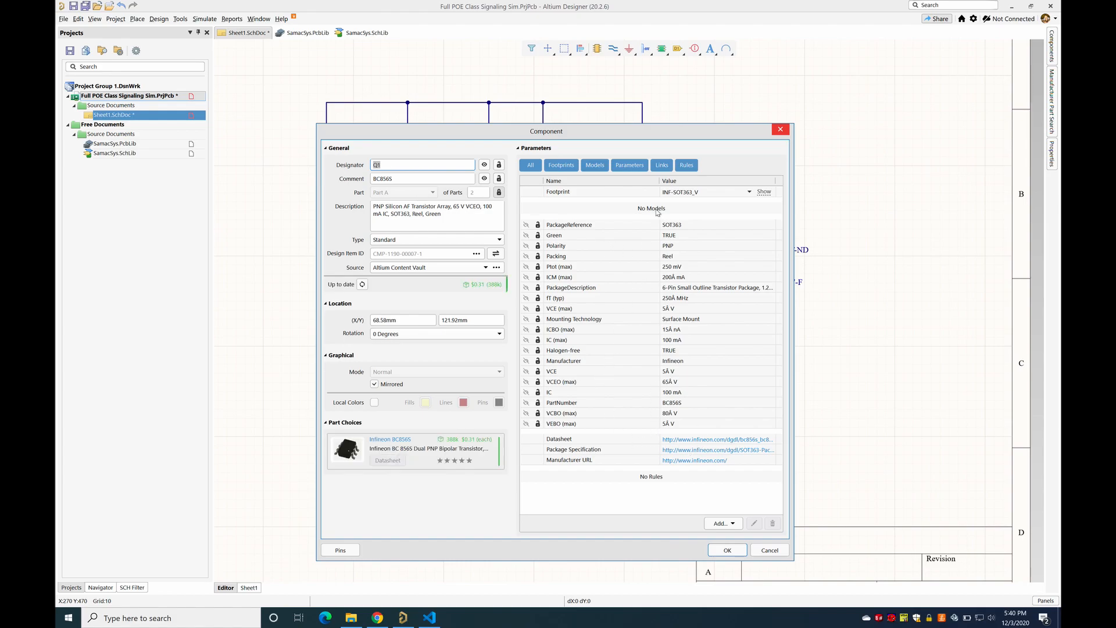
click(725, 523)
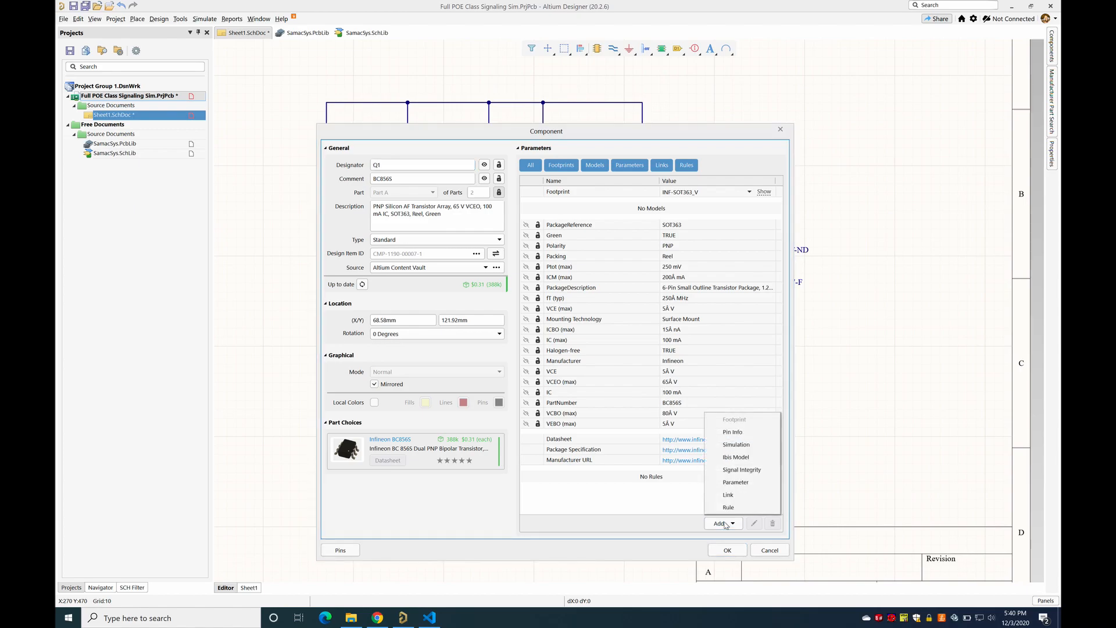
click(720, 445)
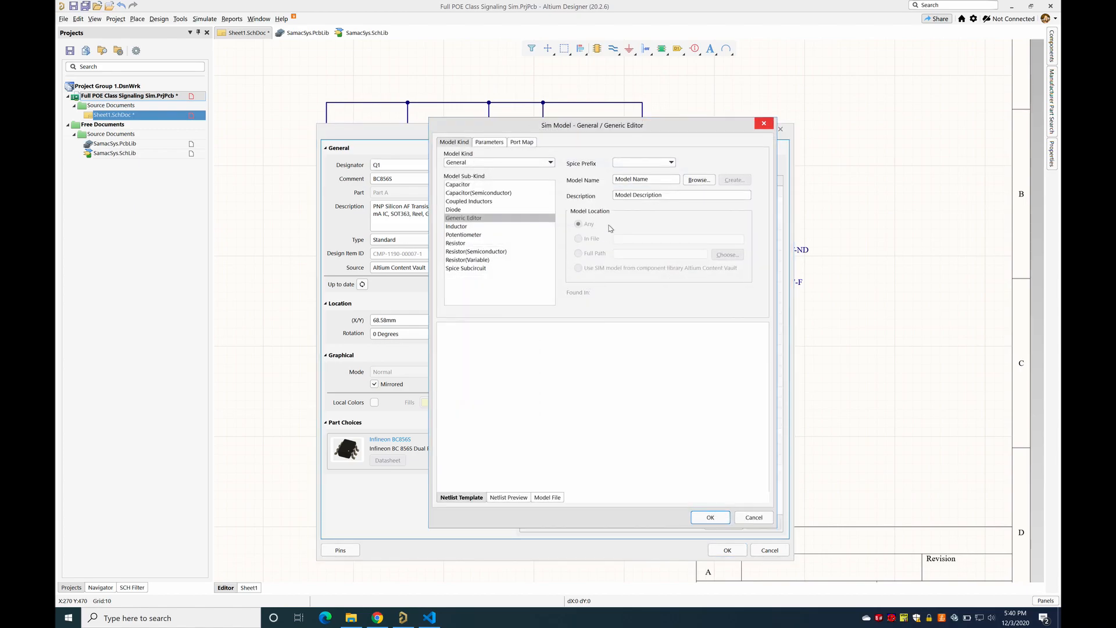
click(483, 269)
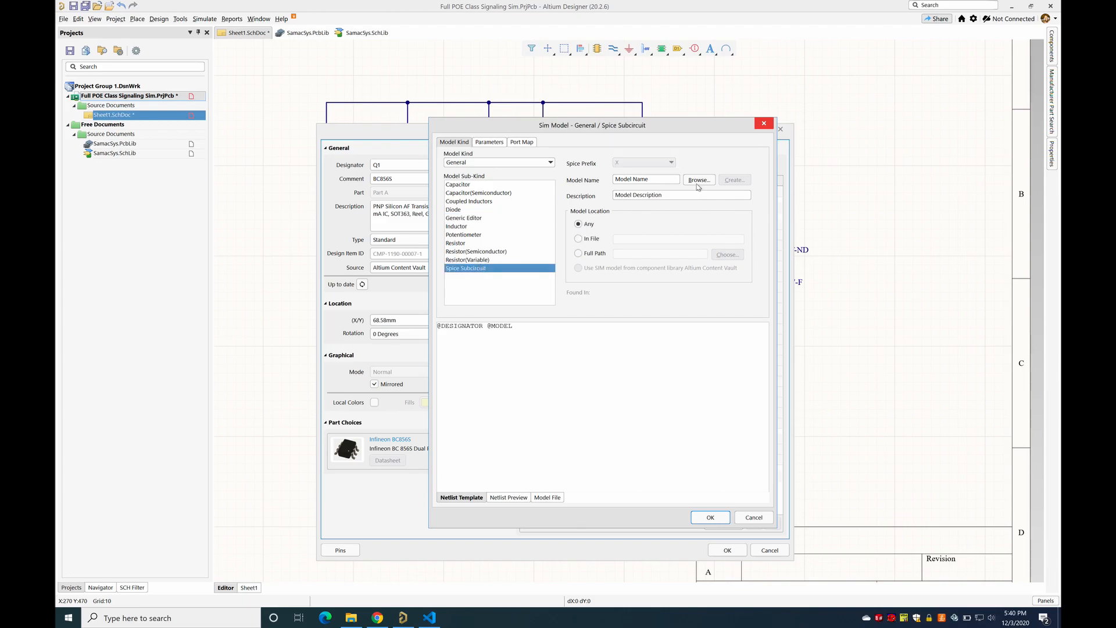
click(708, 181)
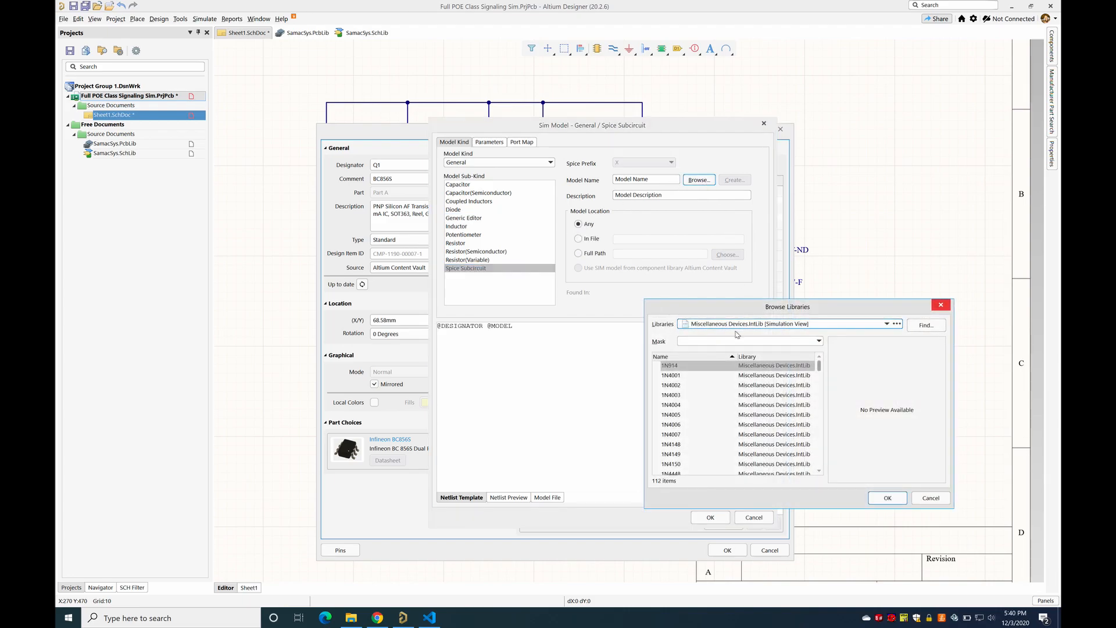
click(931, 497)
Step: Locate Q1A's simulation model by full path, using BC856S.ckt from the Downloads folder
click(594, 255)
click(728, 254)
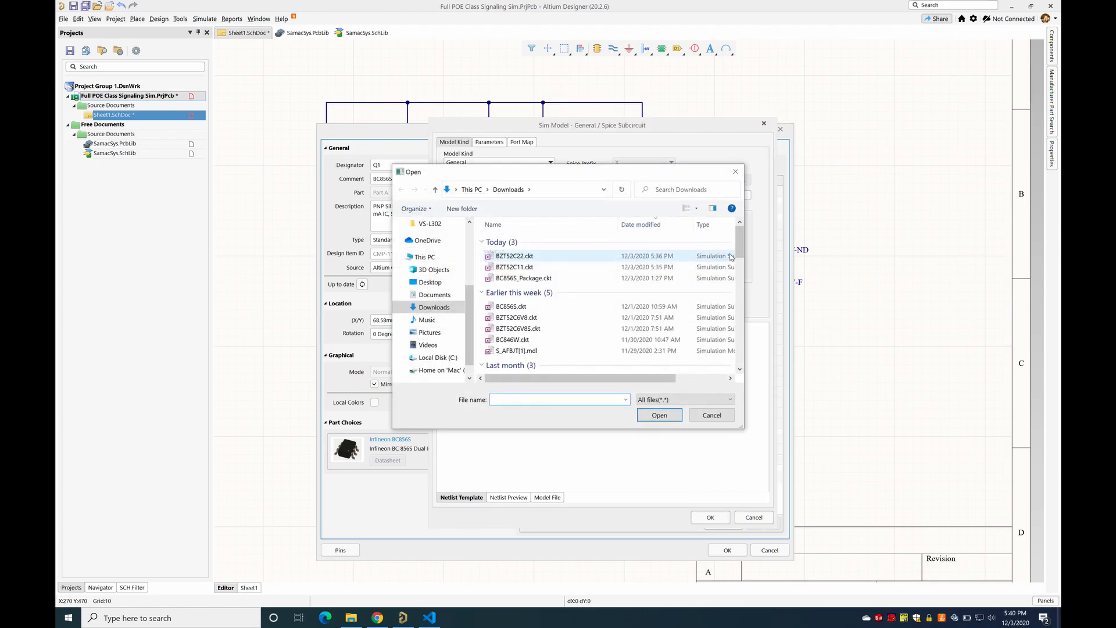
click(549, 310)
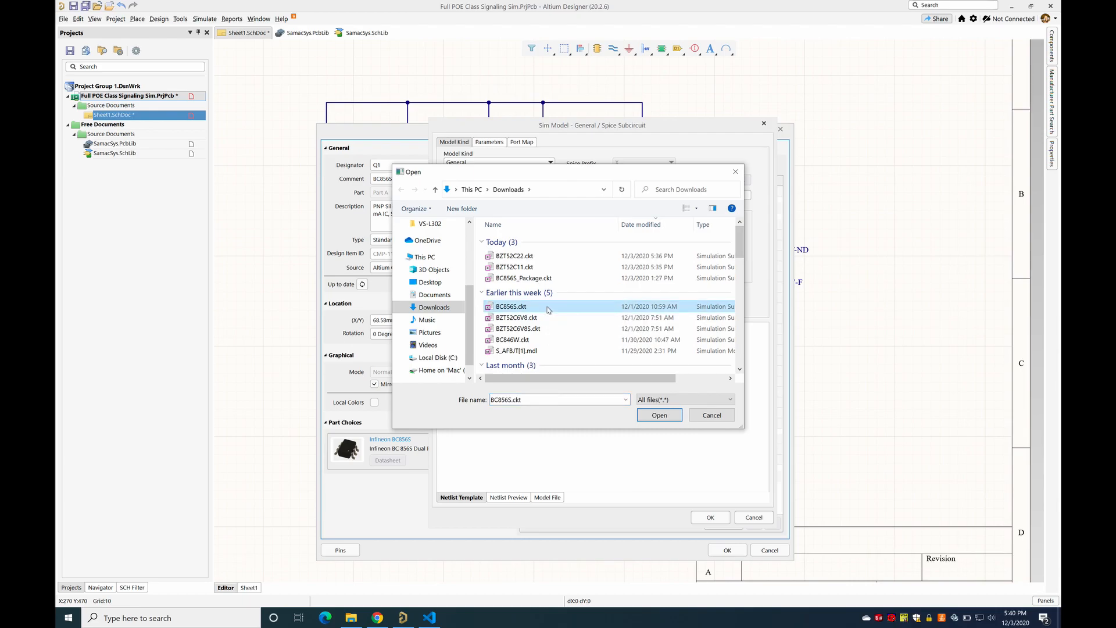
click(649, 417)
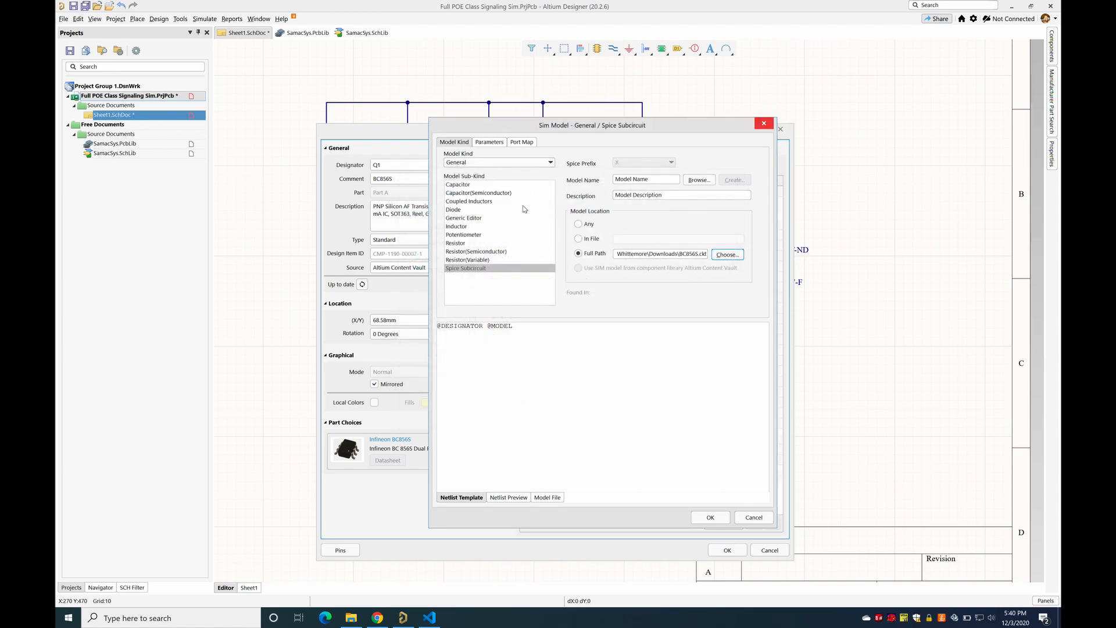
Step: Review Q1A's port map and recheck the BJT node order in the SPICE model PDF in Chrome
click(521, 143)
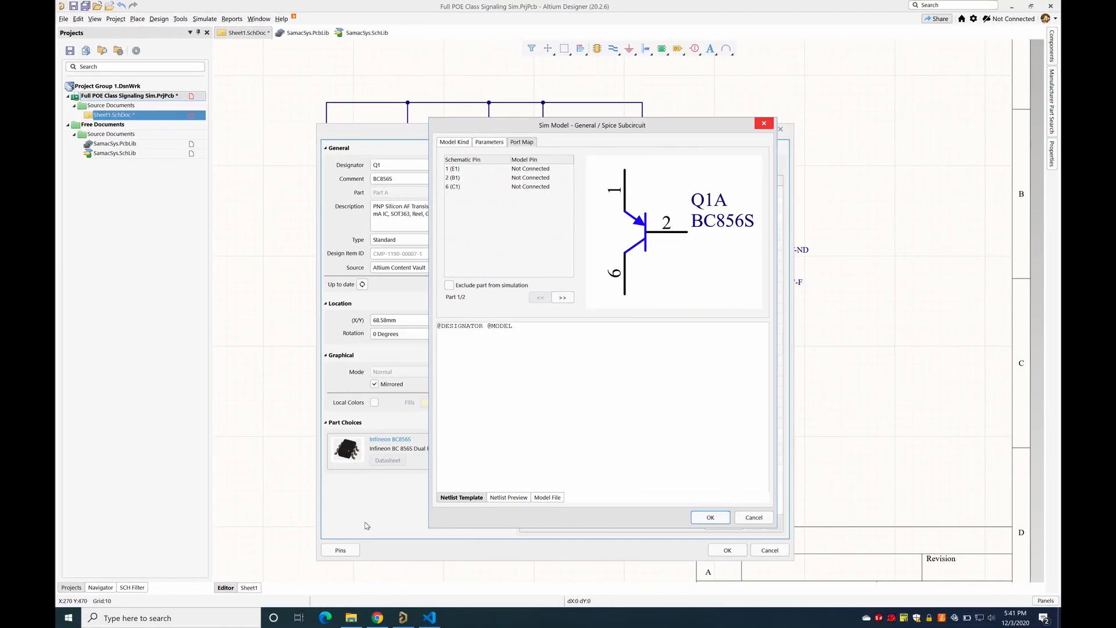
click(377, 618)
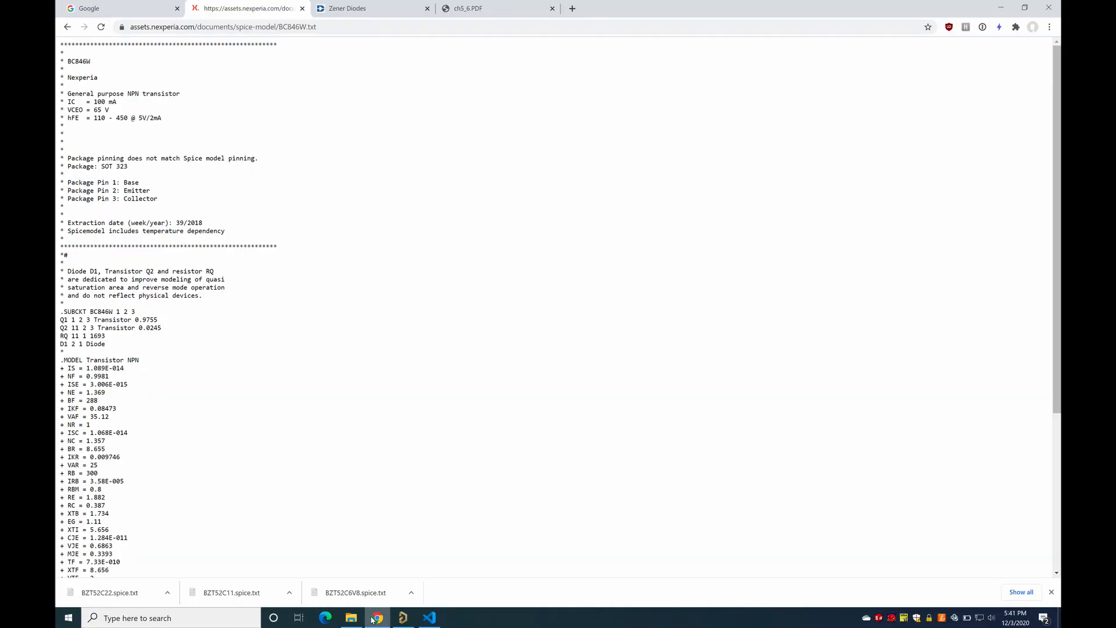
click(475, 12)
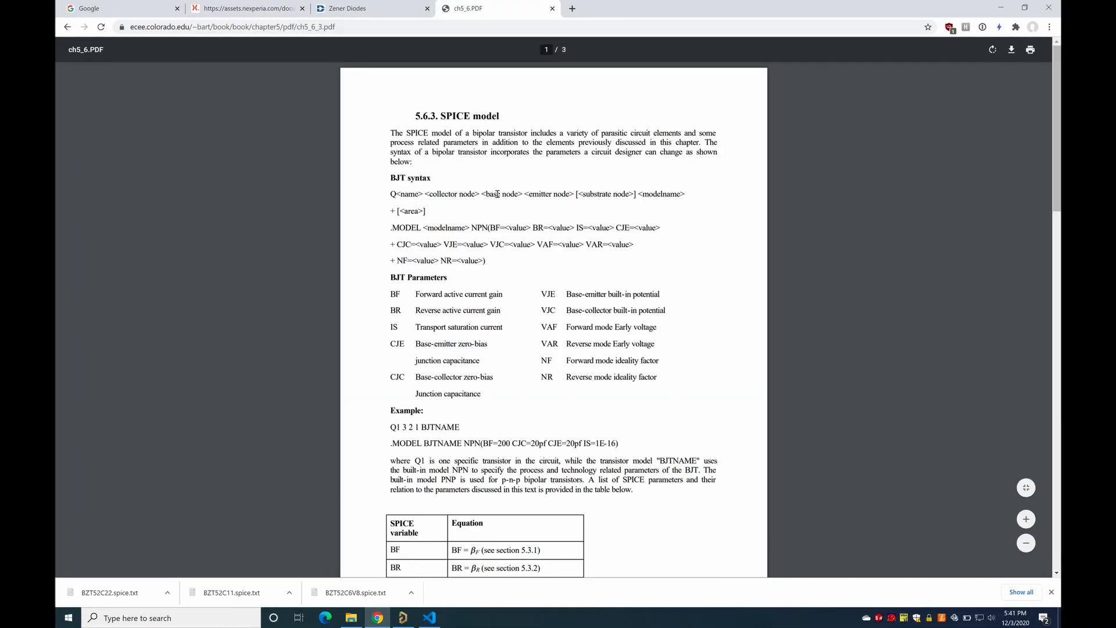
click(403, 617)
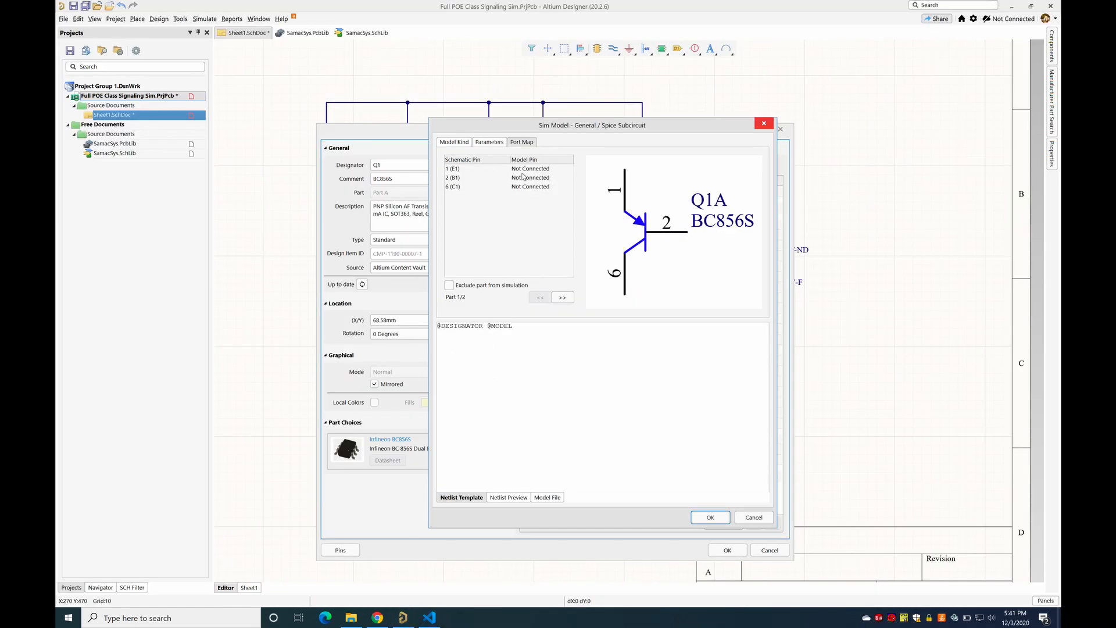
Step: Try to map Q1A's collector pin 6 to a model pin and check both parts of the port map
click(541, 190)
click(565, 191)
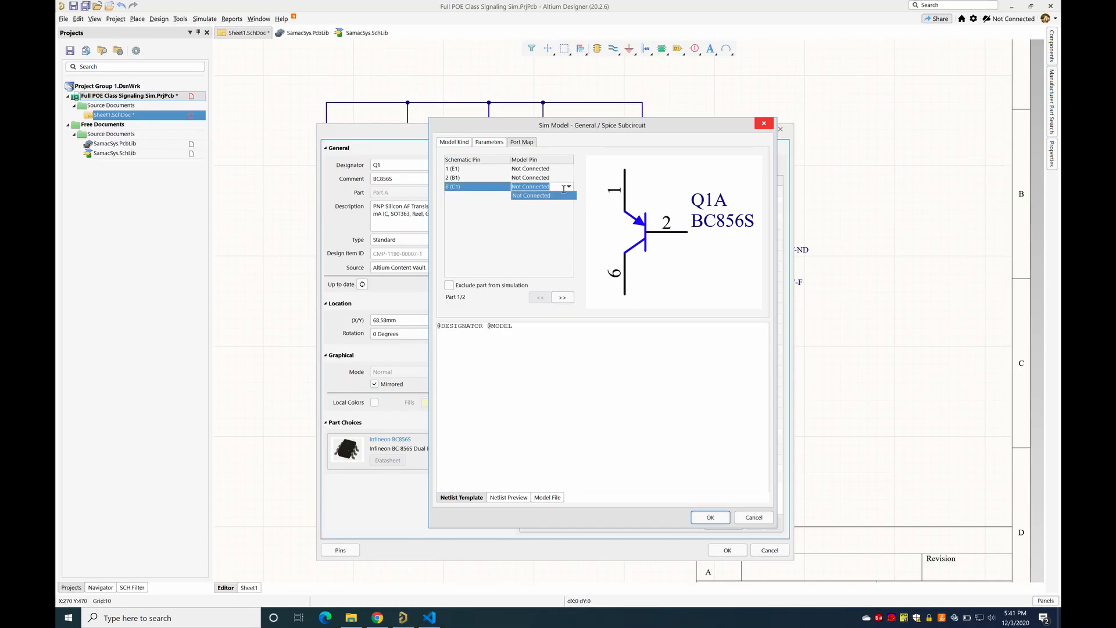
click(562, 185)
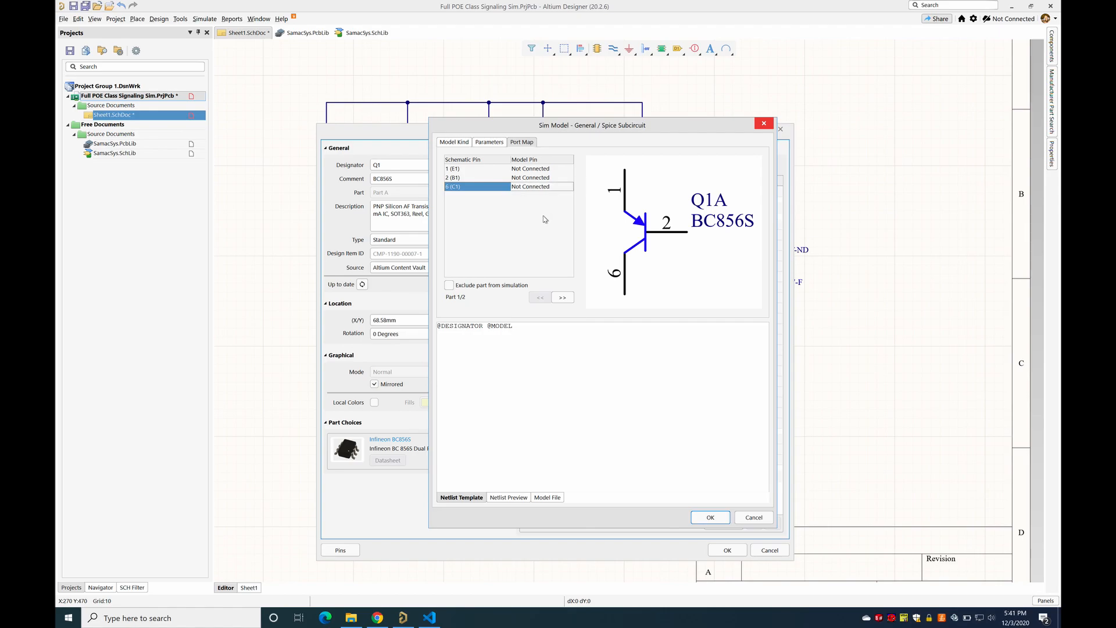
click(562, 297)
click(540, 297)
click(544, 186)
Step: Set Q1A's model name to BC856S, review the model file's pin and subcircuit definitions, and accept the simulation model
click(447, 142)
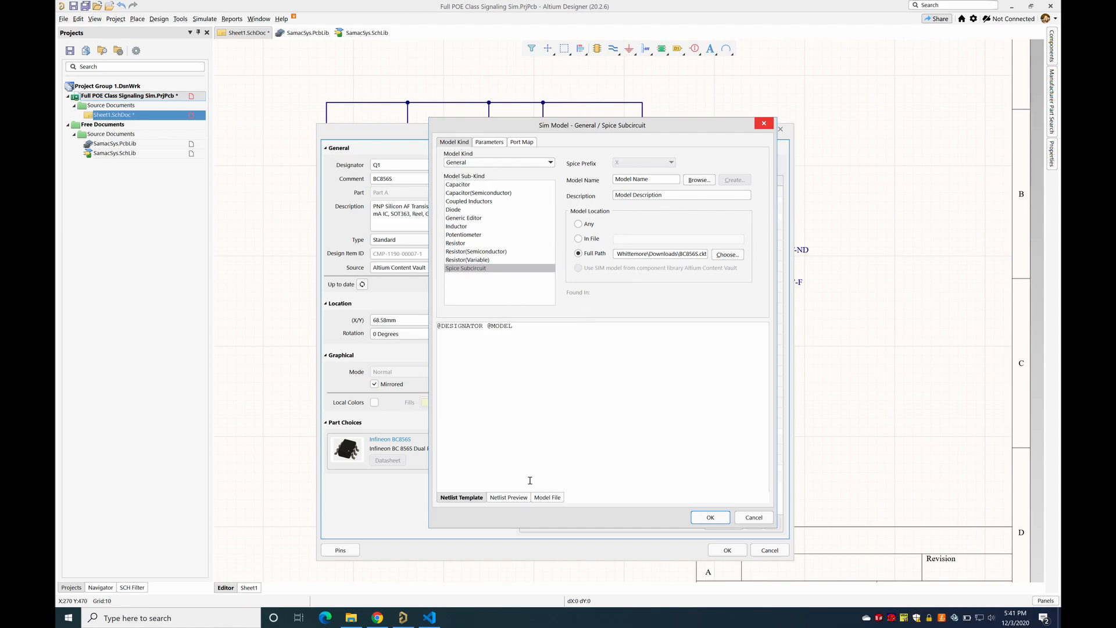
click(547, 498)
double_click(647, 181)
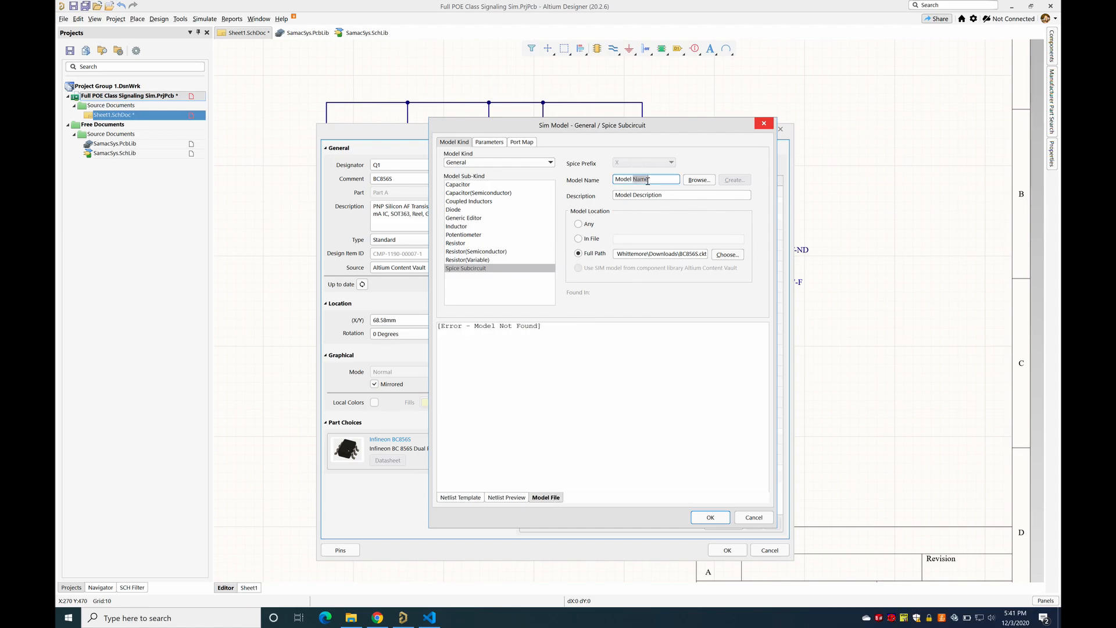
click(647, 180)
text(BC856S)
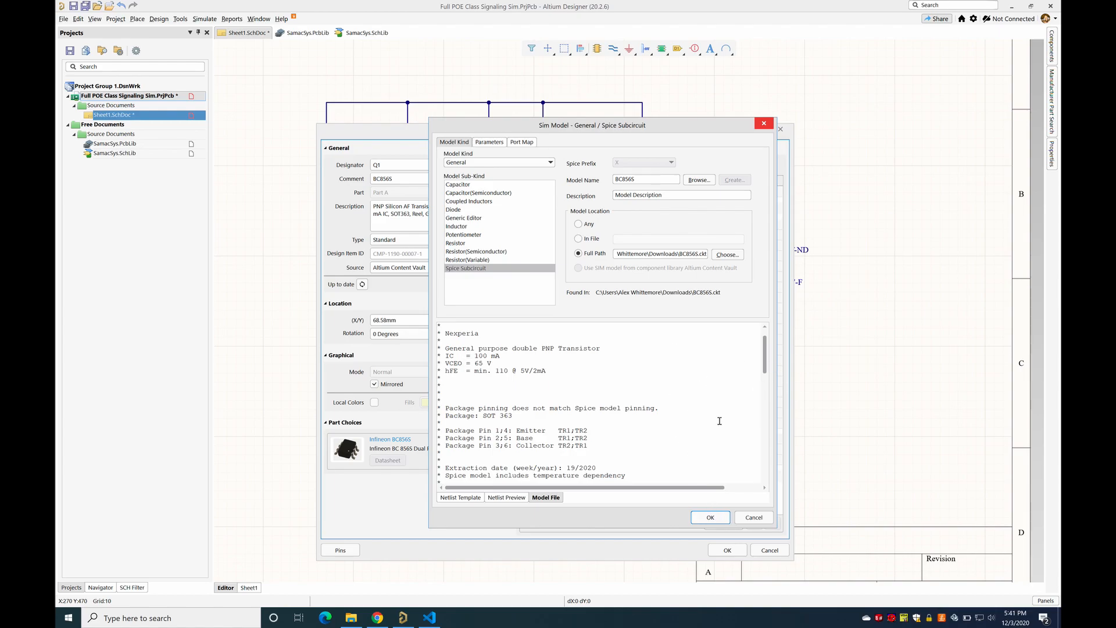
drag(765, 367, 765, 385)
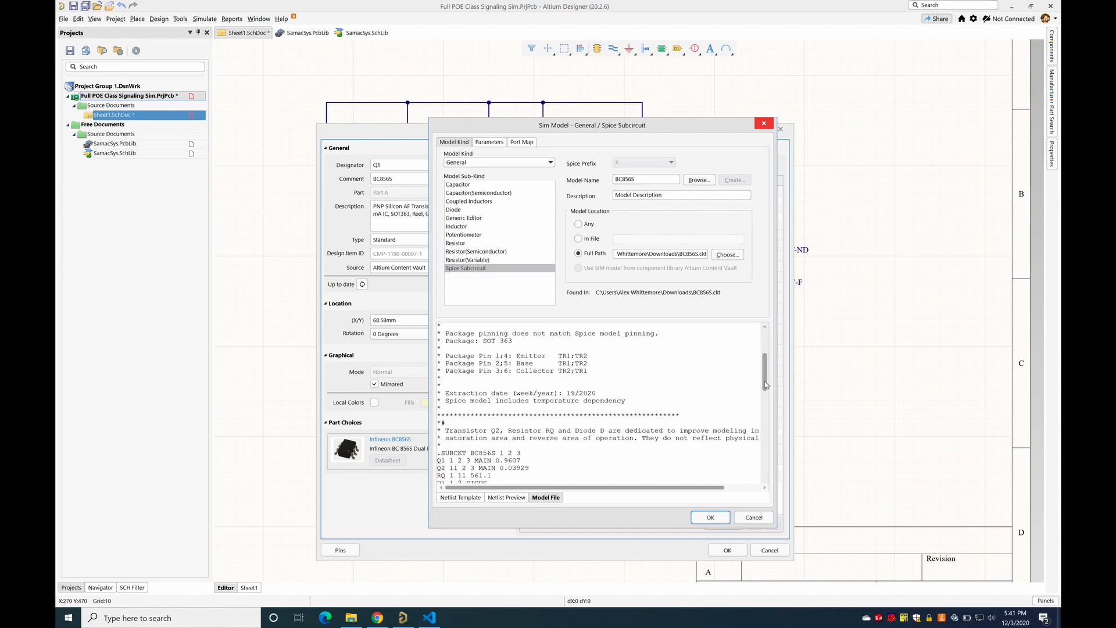
click(710, 517)
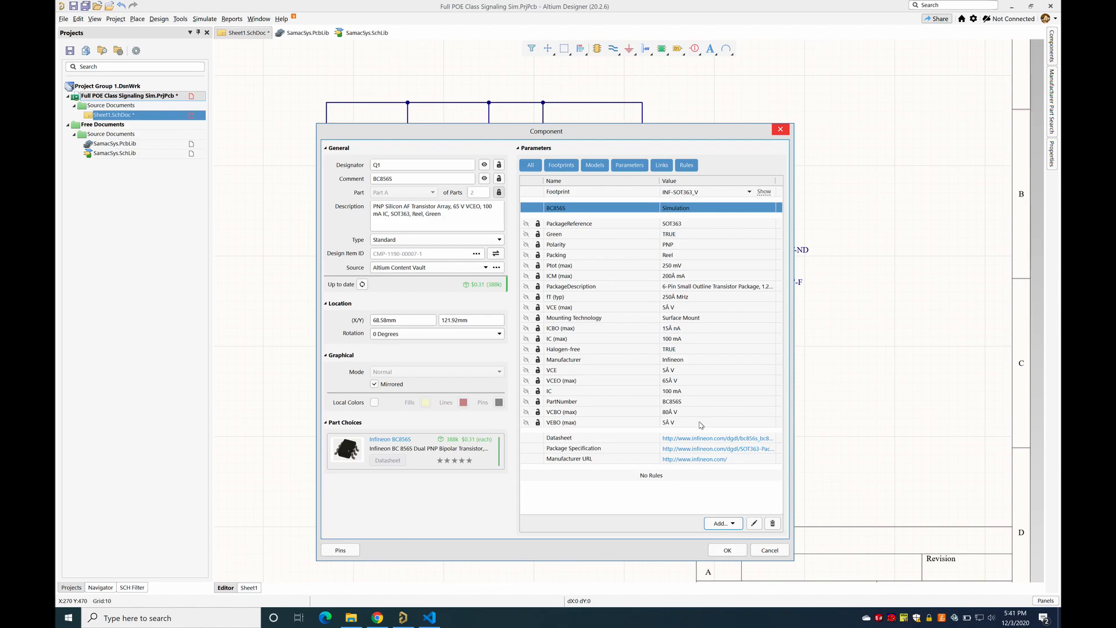
Step: Reopen Q1A's simulation model, map collector C1 to model pin 1, base B1 to 2 and emitter E1 to 3, and accept the component changes
click(683, 207)
double_click(678, 210)
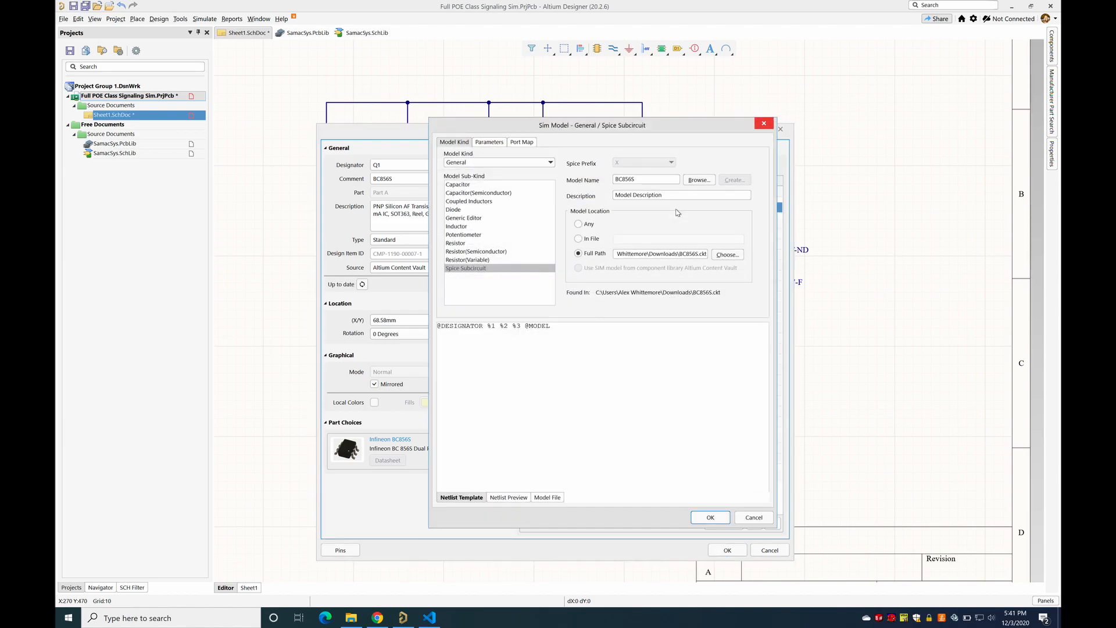
click(510, 143)
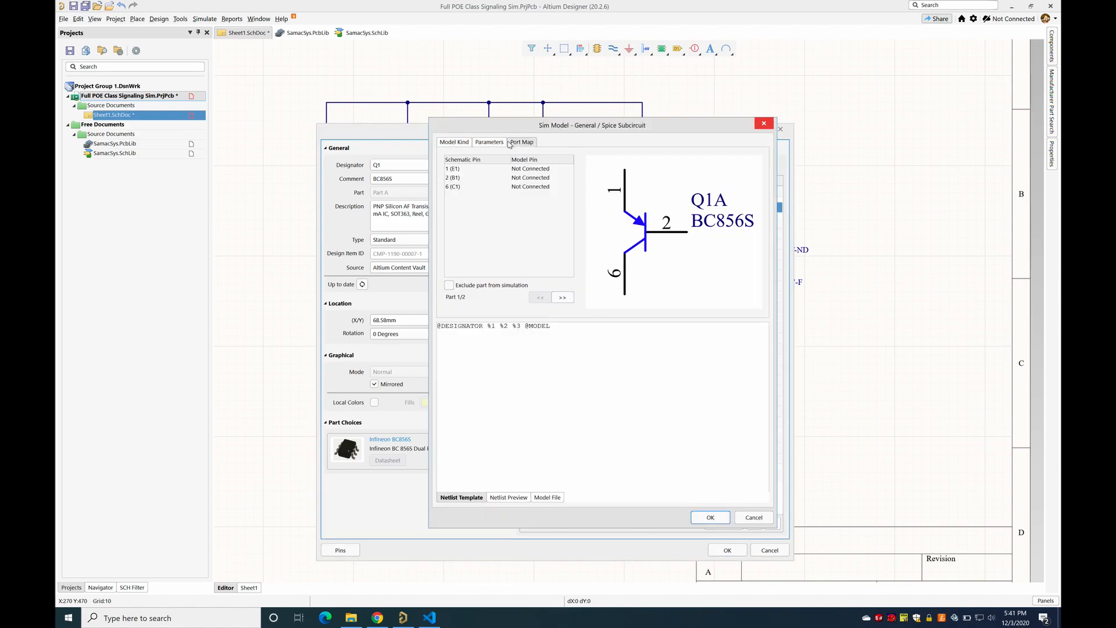
click(533, 187)
click(568, 186)
click(543, 208)
click(533, 177)
click(569, 177)
click(546, 203)
click(533, 168)
click(568, 168)
click(552, 203)
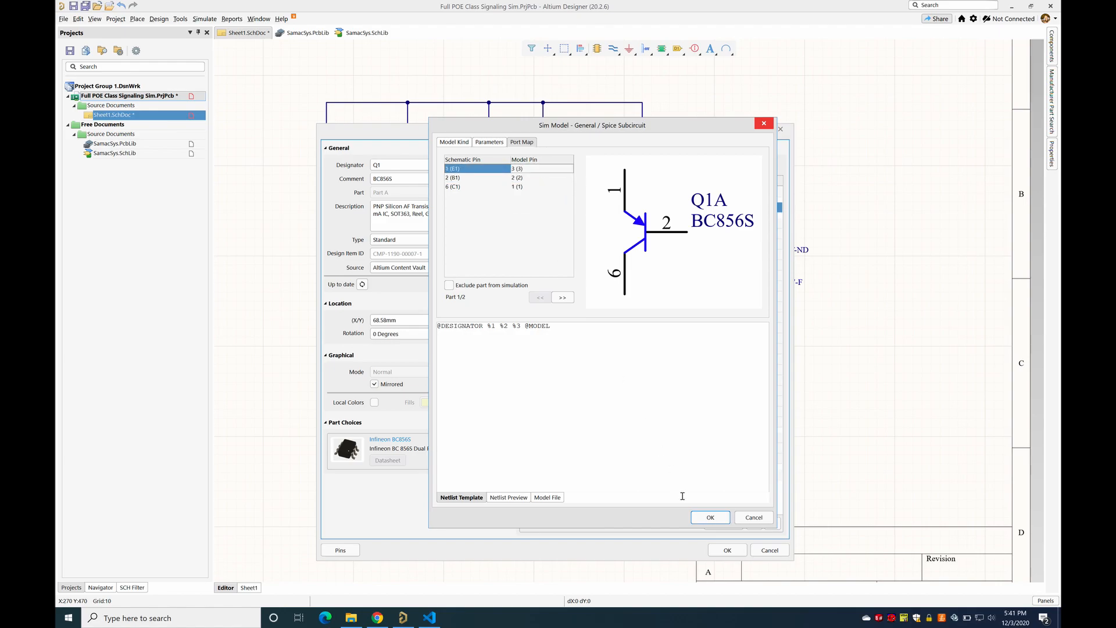
click(710, 517)
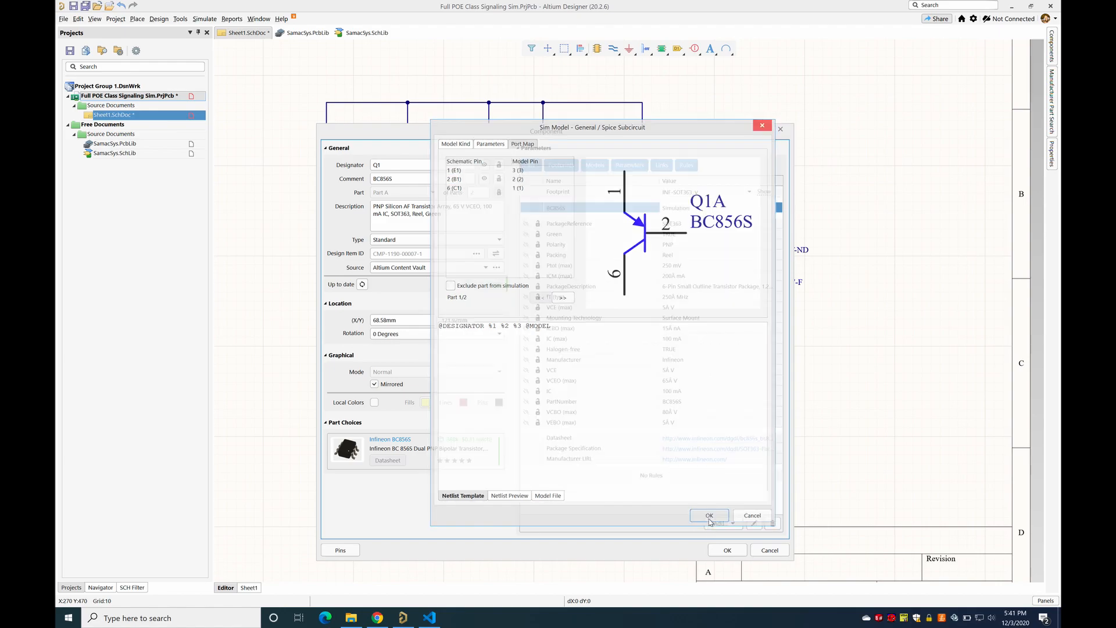
click(727, 550)
Step: Add a Spice Subcircuit simulation model to transistor Q1B with the model name BC856s
double_click(650, 152)
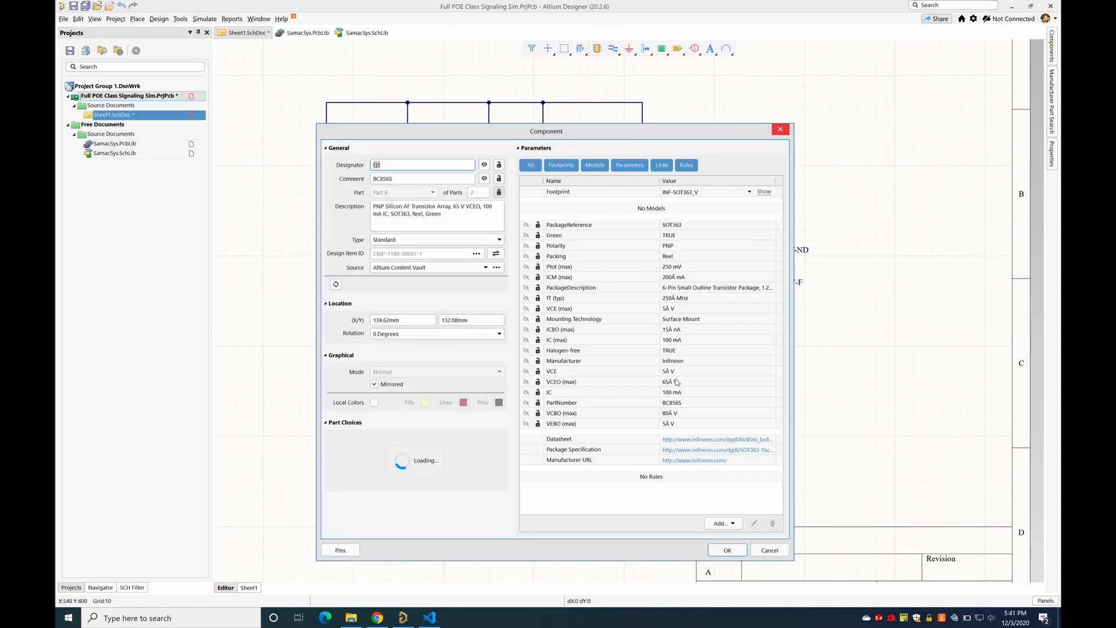
click(721, 523)
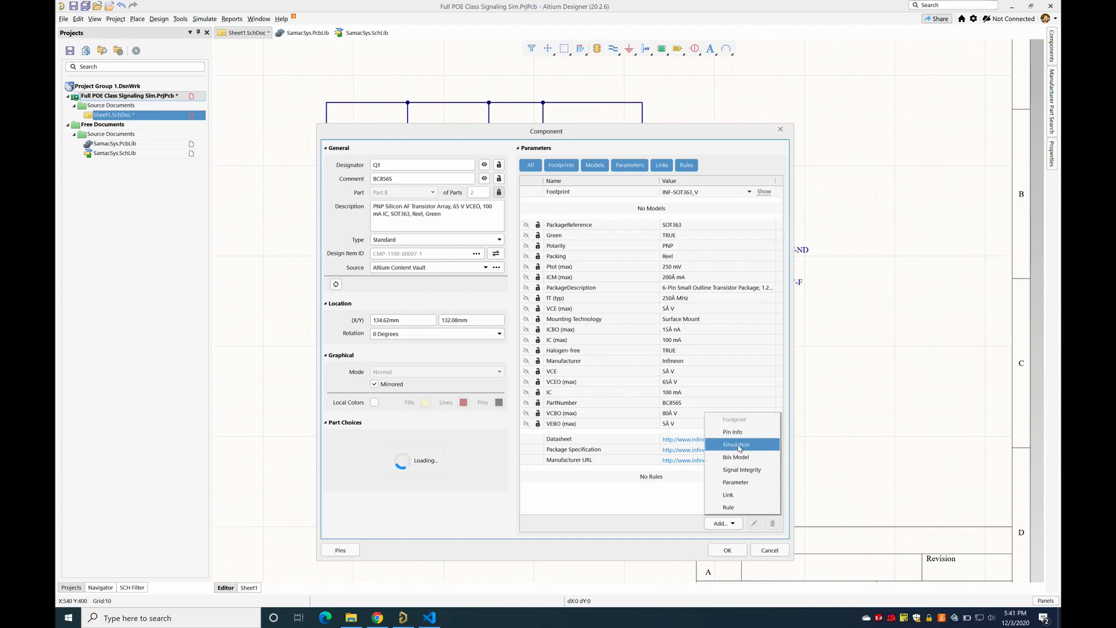
click(724, 446)
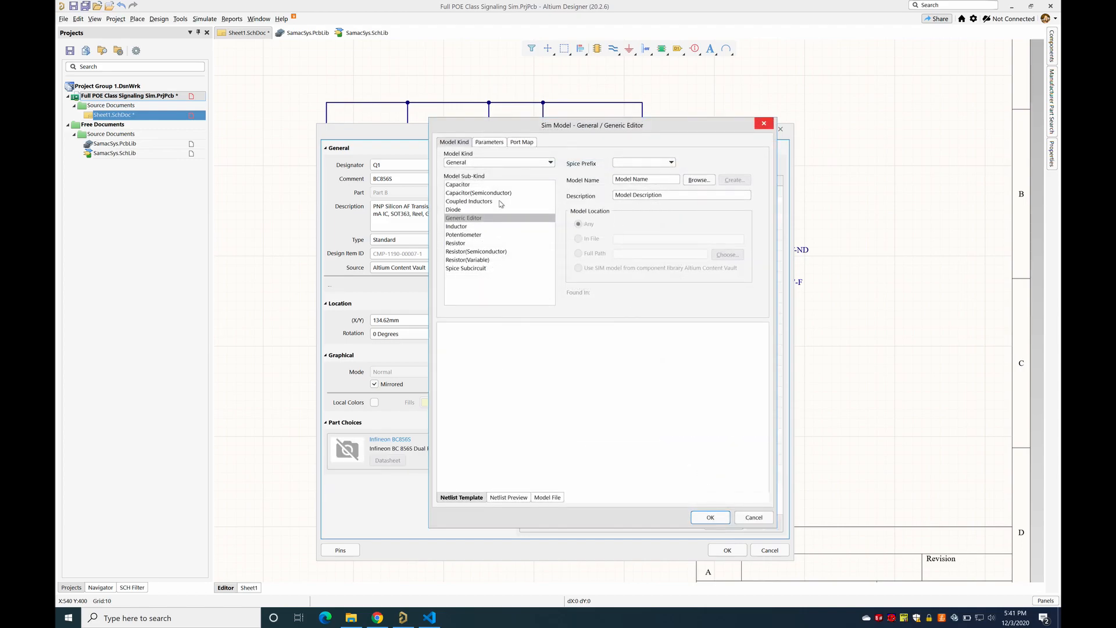
click(465, 268)
click(653, 179)
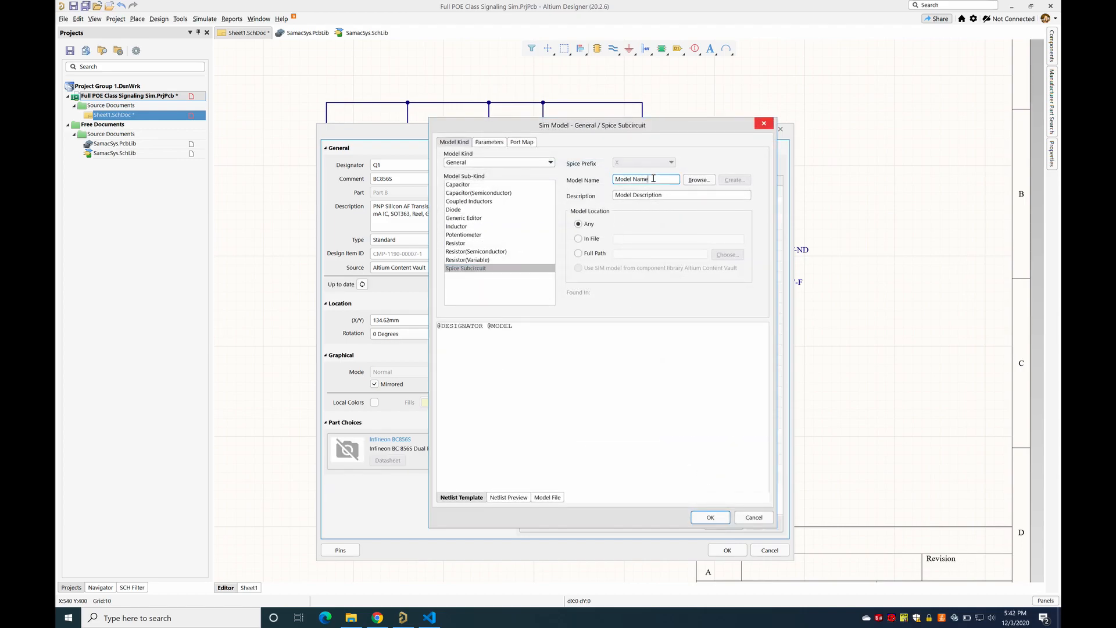
key(BackSpace)
key(BackSpace)
key(BackSpace)
key(BackSpace)
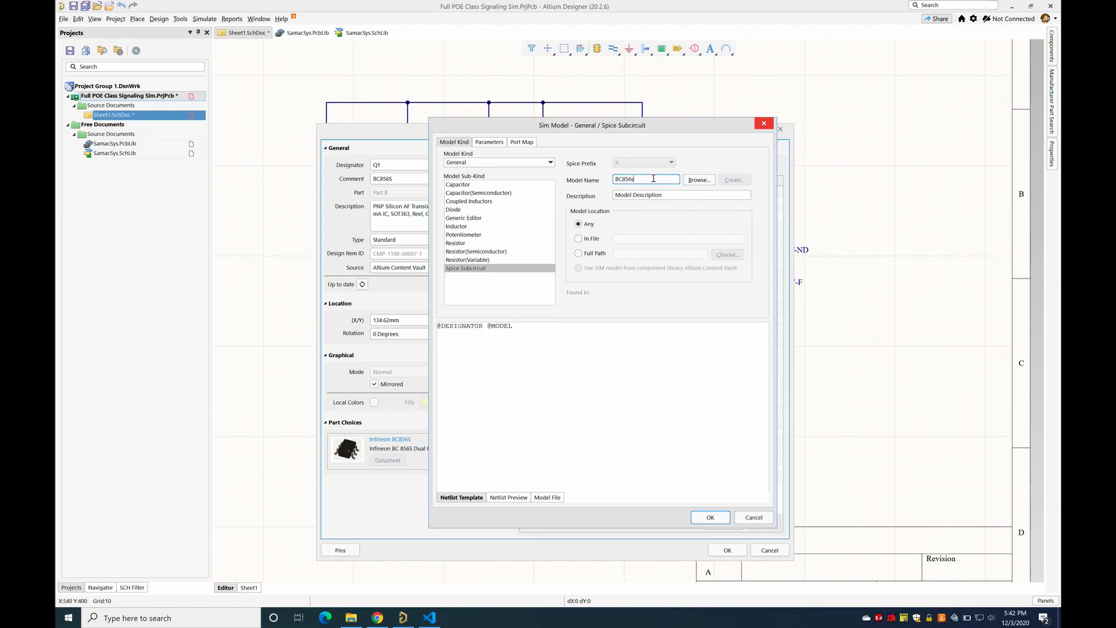
Step: Locate Q1B's simulation model by full path, using BC856S.ckt from the Downloads folder
click(579, 253)
click(727, 254)
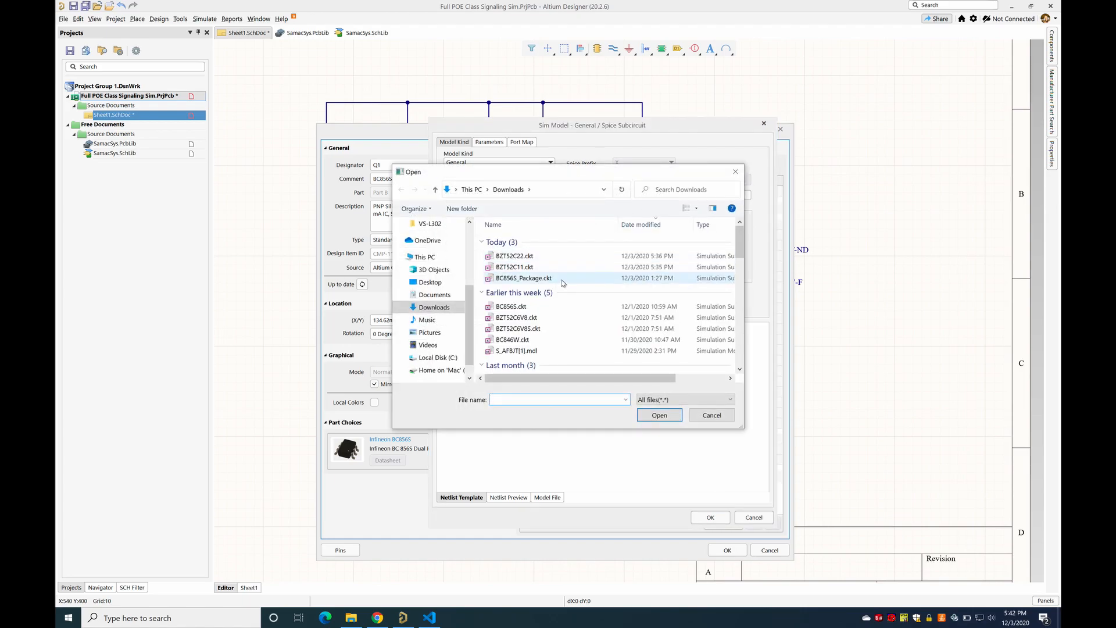
click(558, 307)
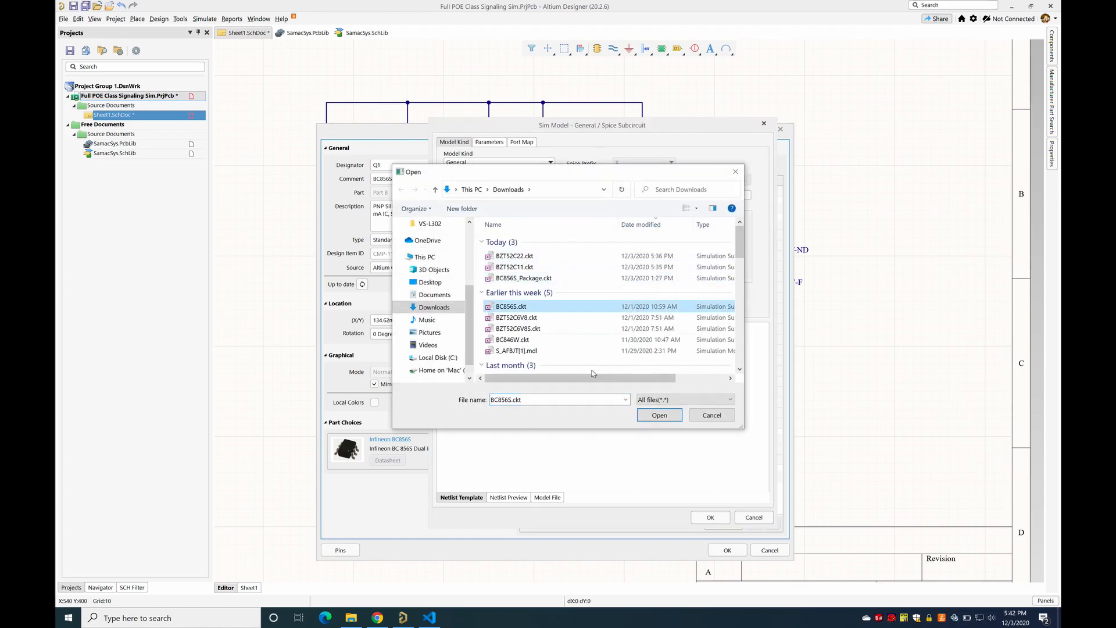
click(655, 416)
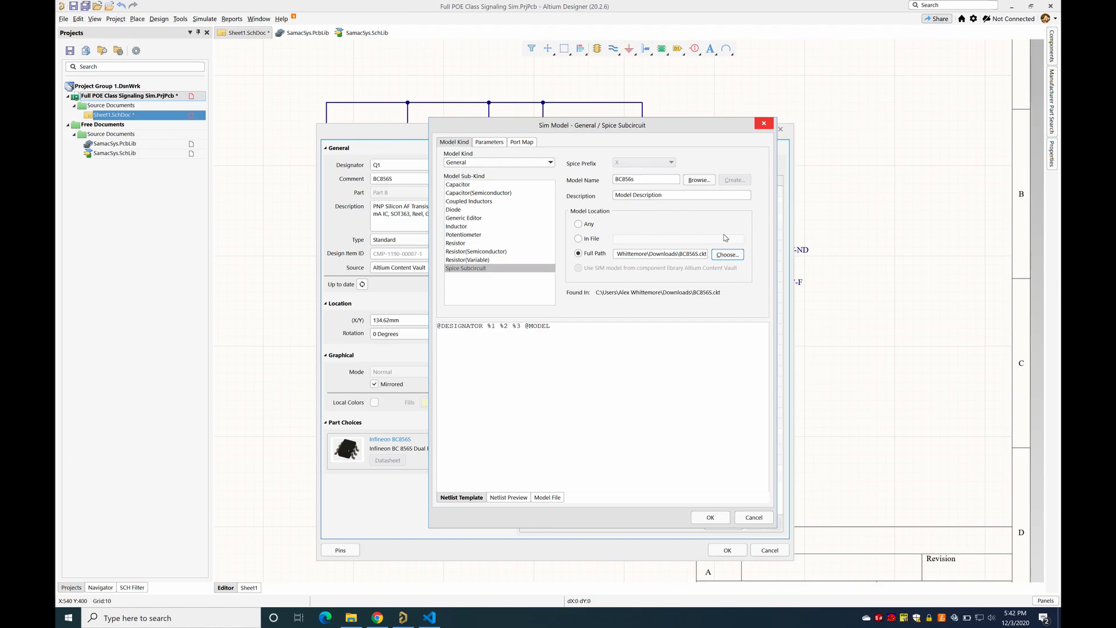
Step: Review Q1B's model file, and map collector C2 to model pin 1 and base B2 to model pin 2
click(546, 499)
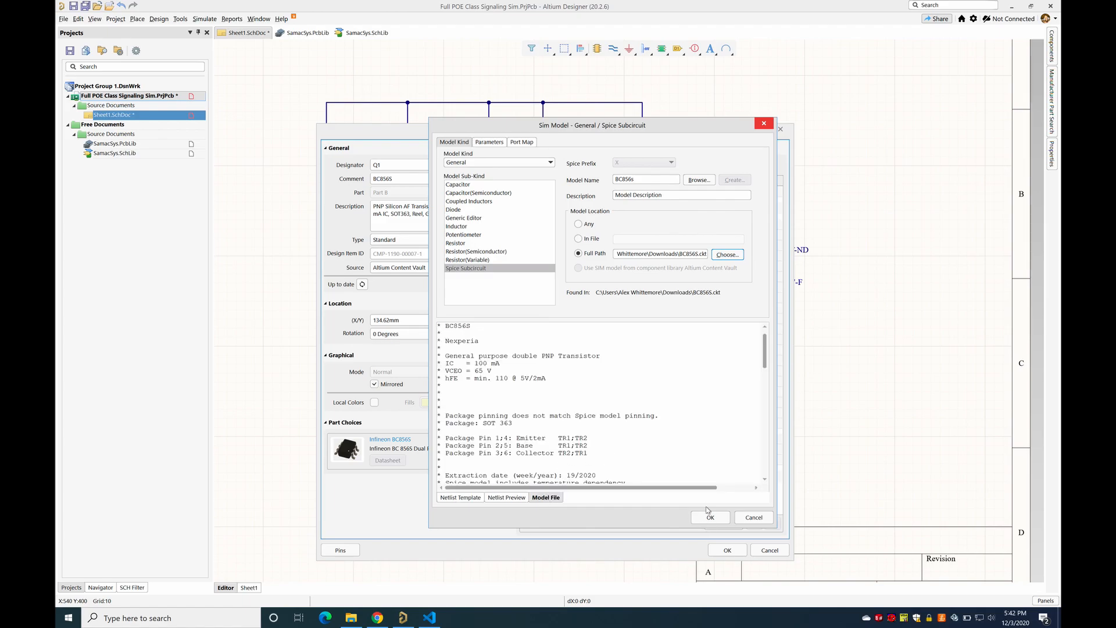
click(525, 141)
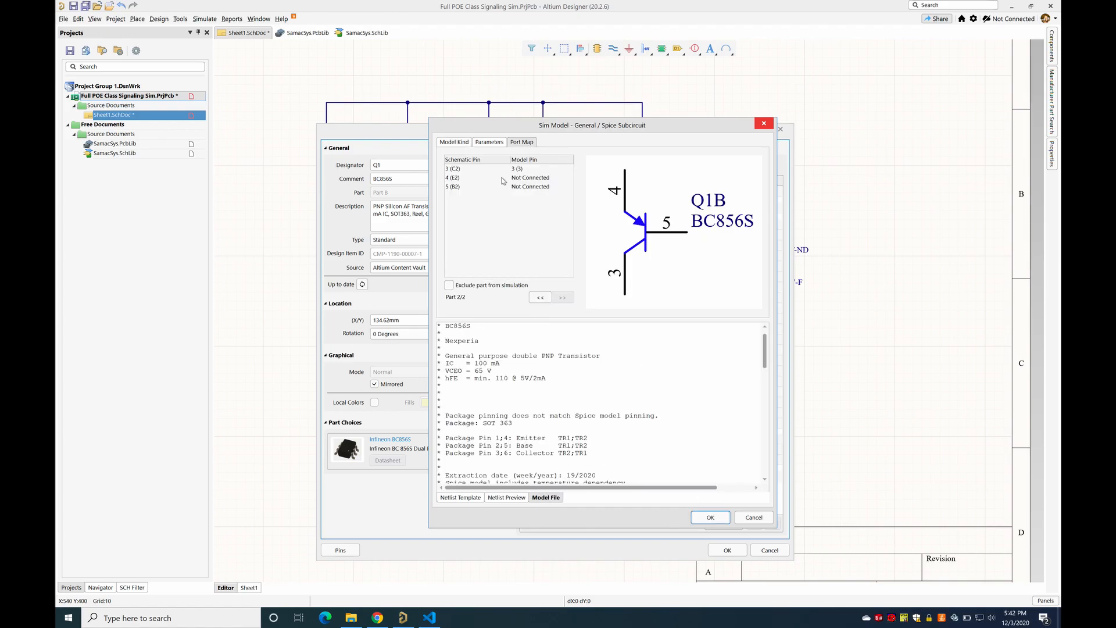
click(521, 170)
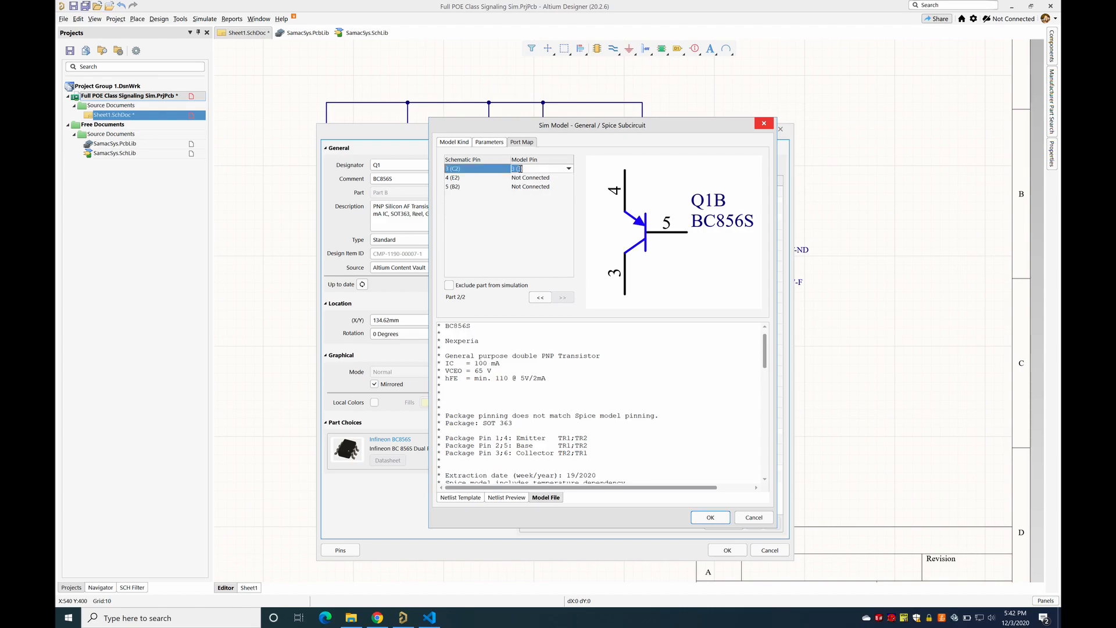
click(567, 168)
click(543, 187)
click(553, 188)
click(568, 187)
click(539, 217)
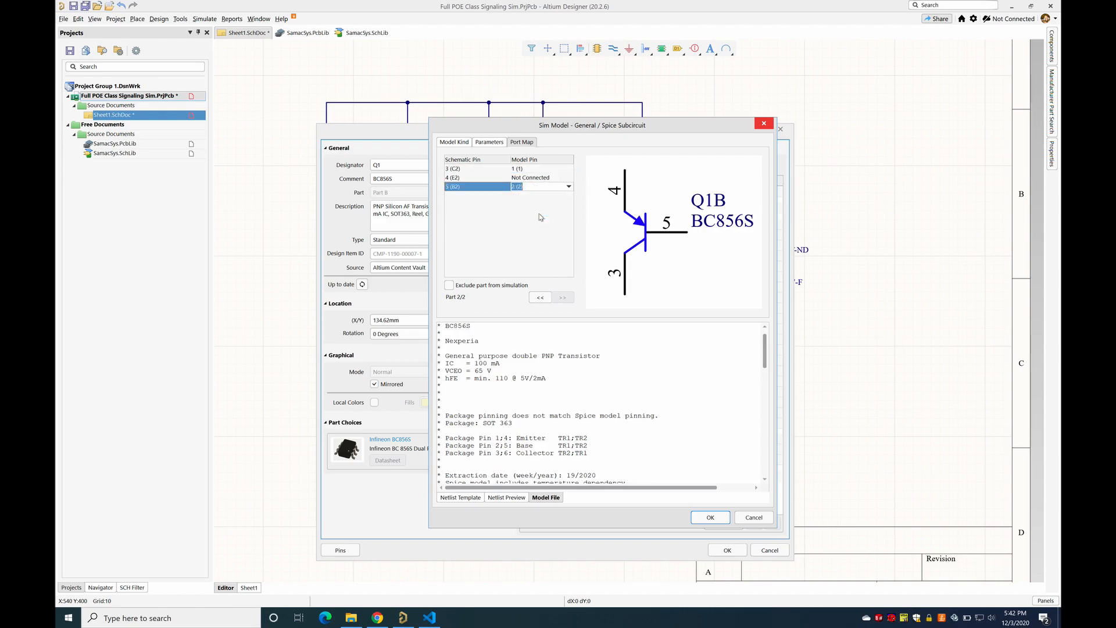
Step: Map Q1B's emitter E2 to model pin 3 and accept the simulation model and component changes
click(562, 177)
click(568, 178)
click(540, 212)
click(710, 517)
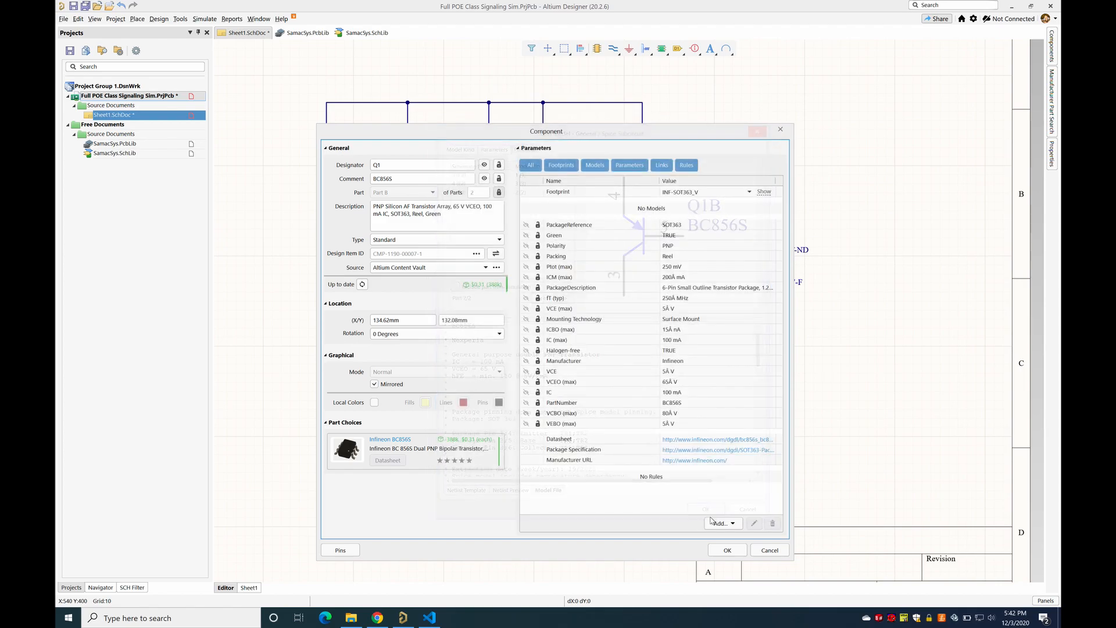
click(727, 549)
click(614, 454)
Step: Open the Mixed Sim analyses setup and make the R4[i] current an active signal
click(205, 19)
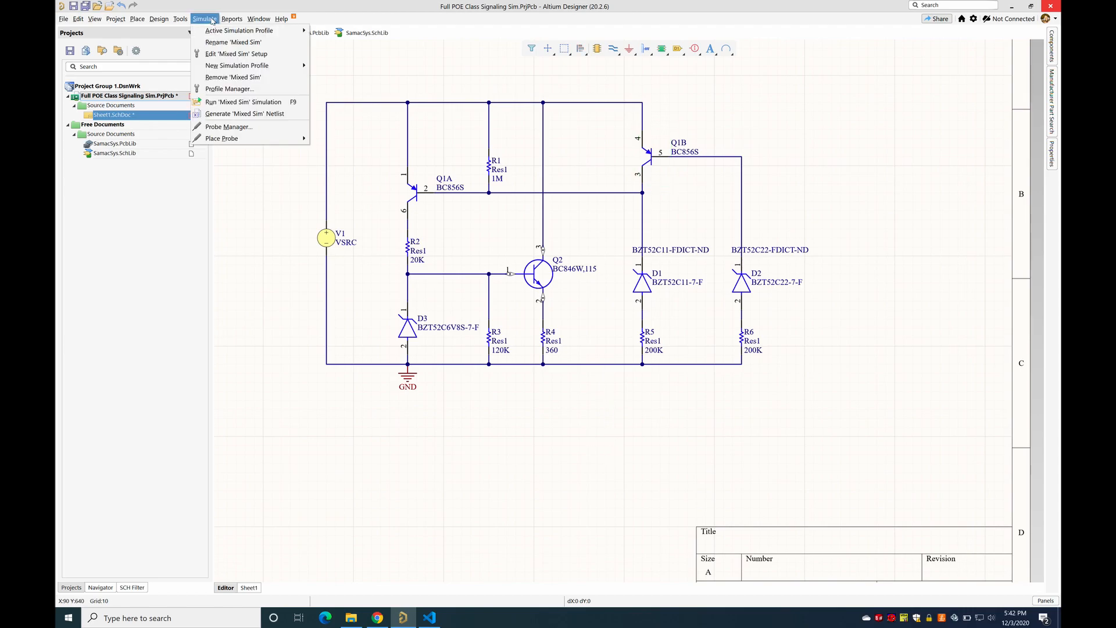
click(243, 58)
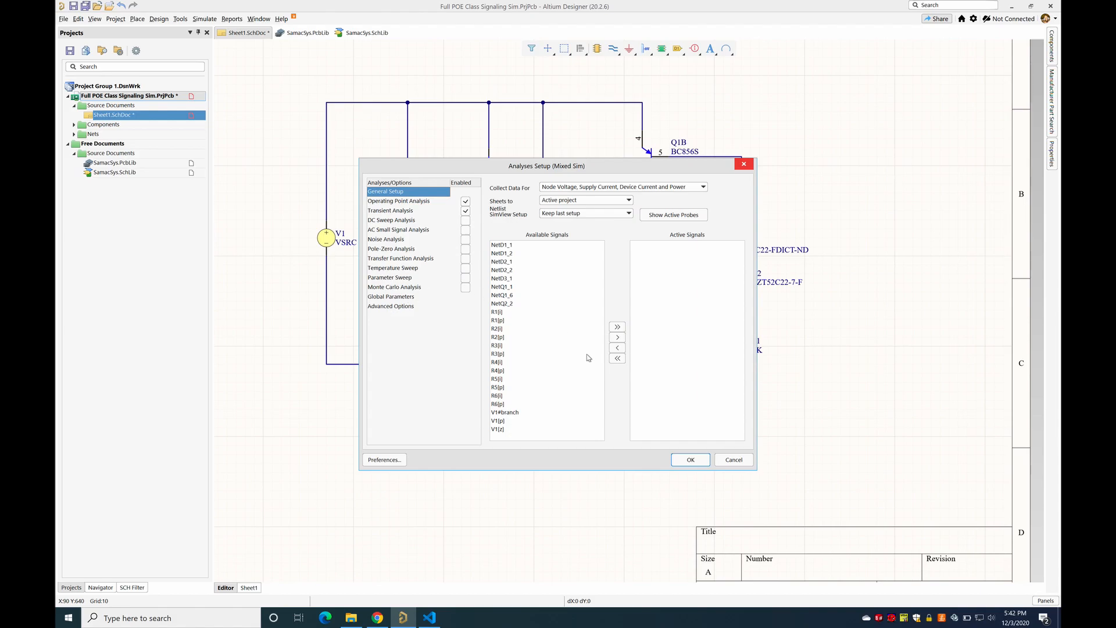
drag(558, 174, 824, 173)
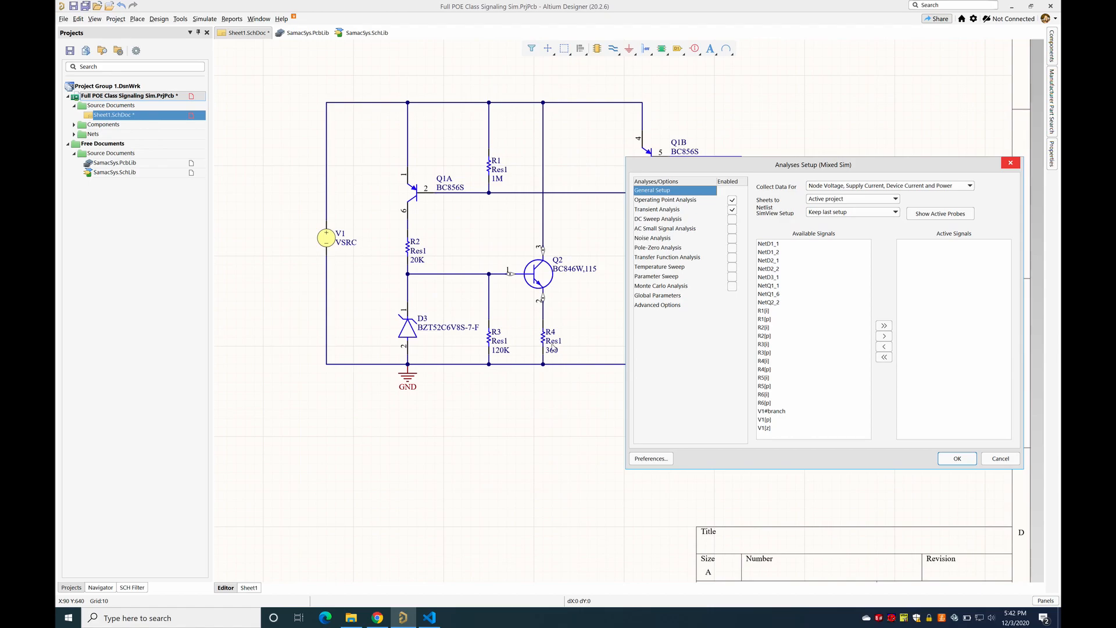
drag(864, 164, 584, 177)
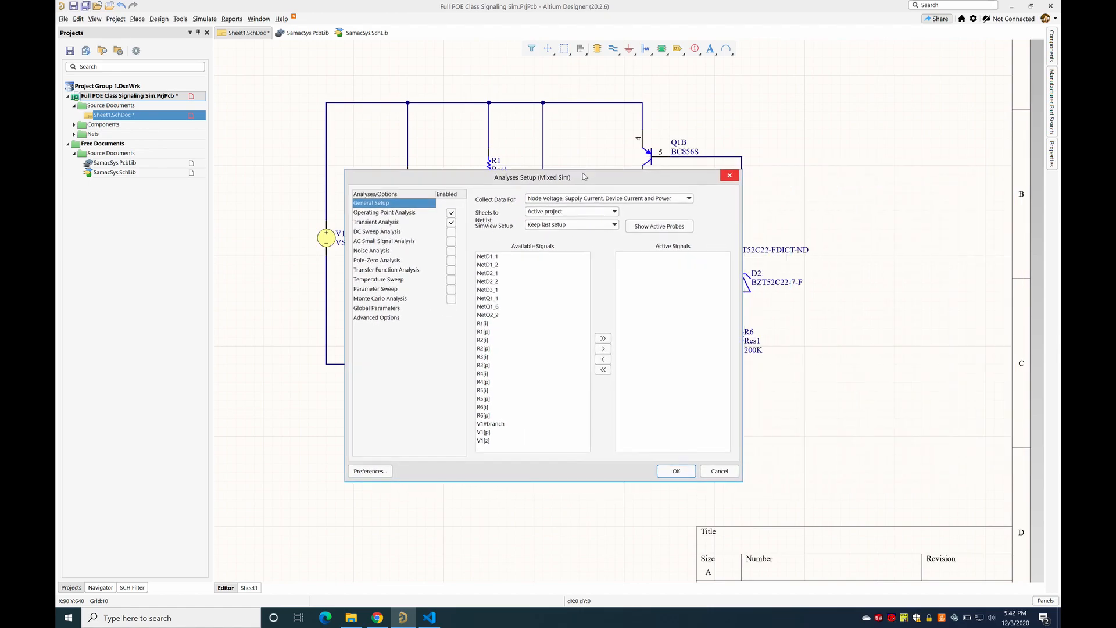
click(501, 373)
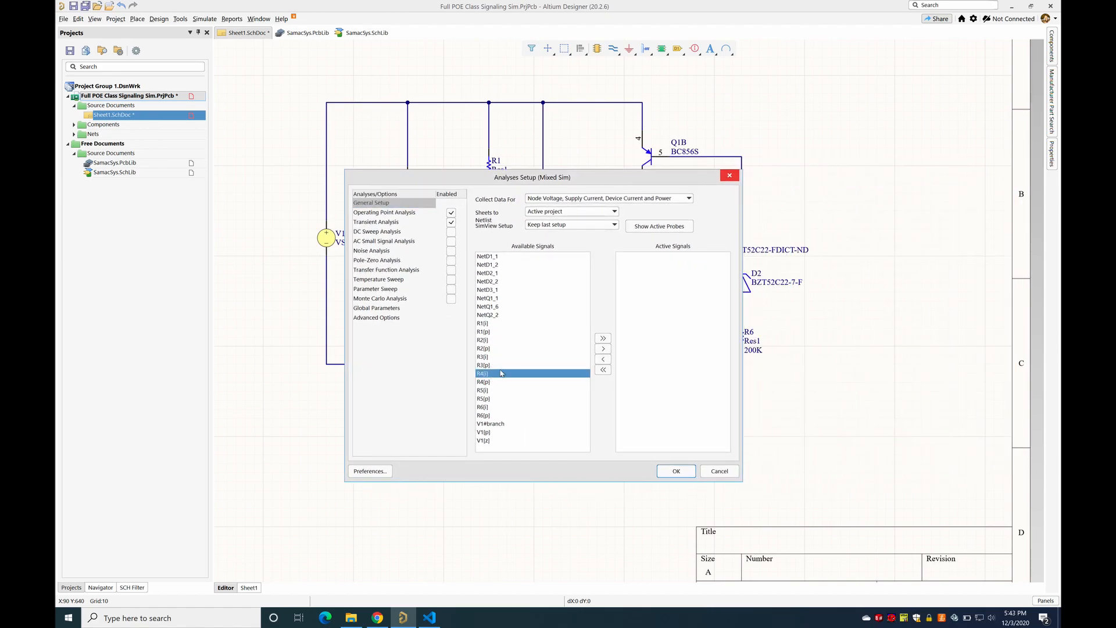
click(603, 348)
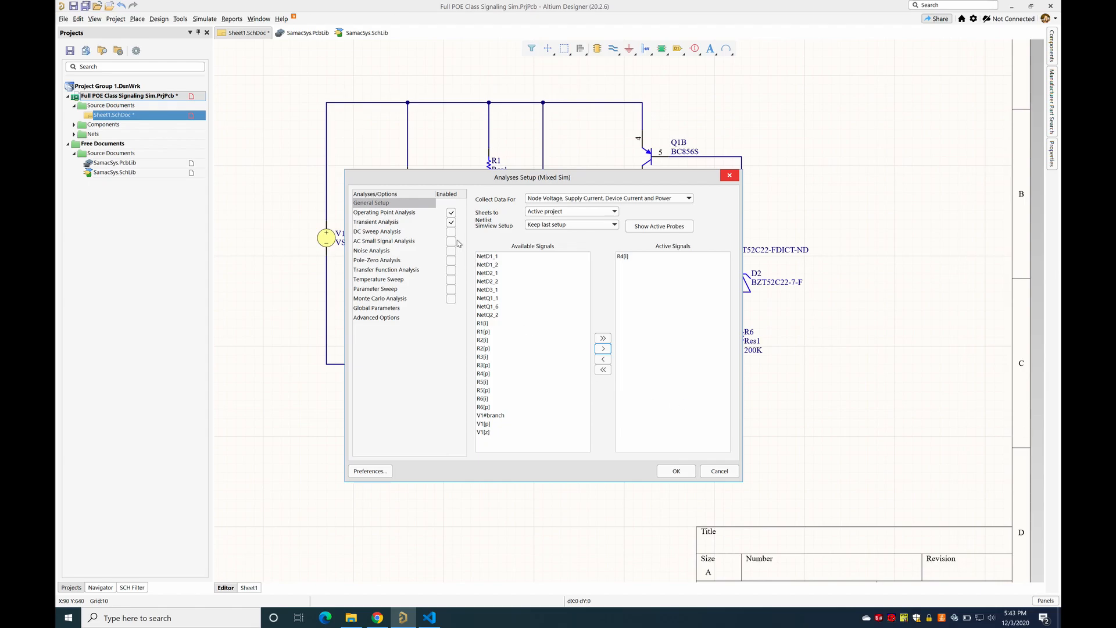
Step: Disable the transient and operating point analyses and enable the DC sweep analysis
click(395, 223)
click(452, 223)
click(451, 214)
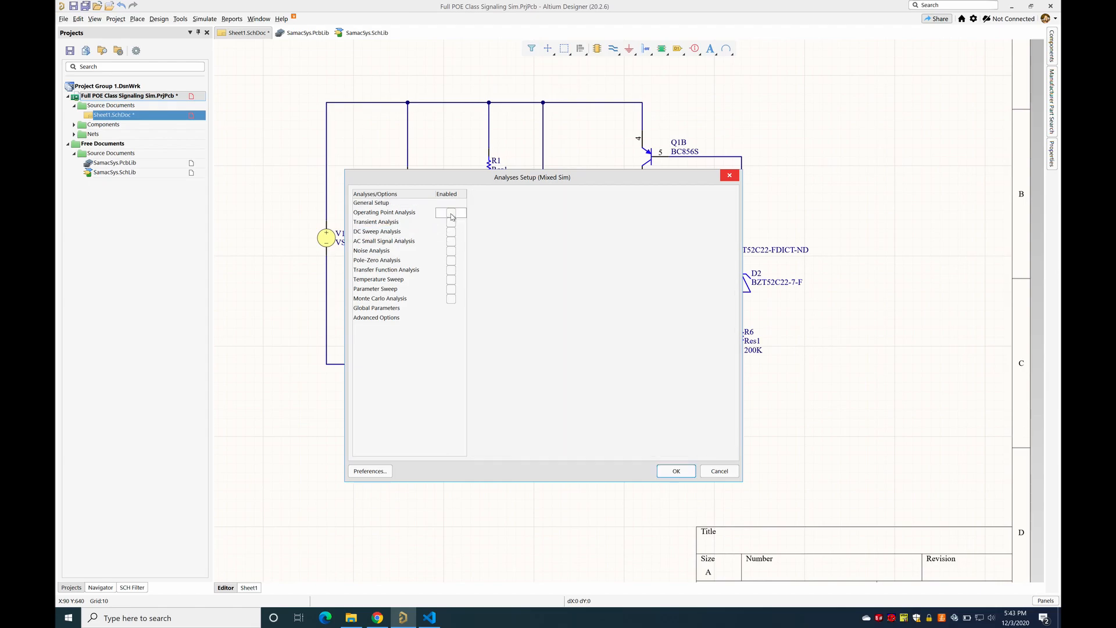
click(410, 231)
click(451, 232)
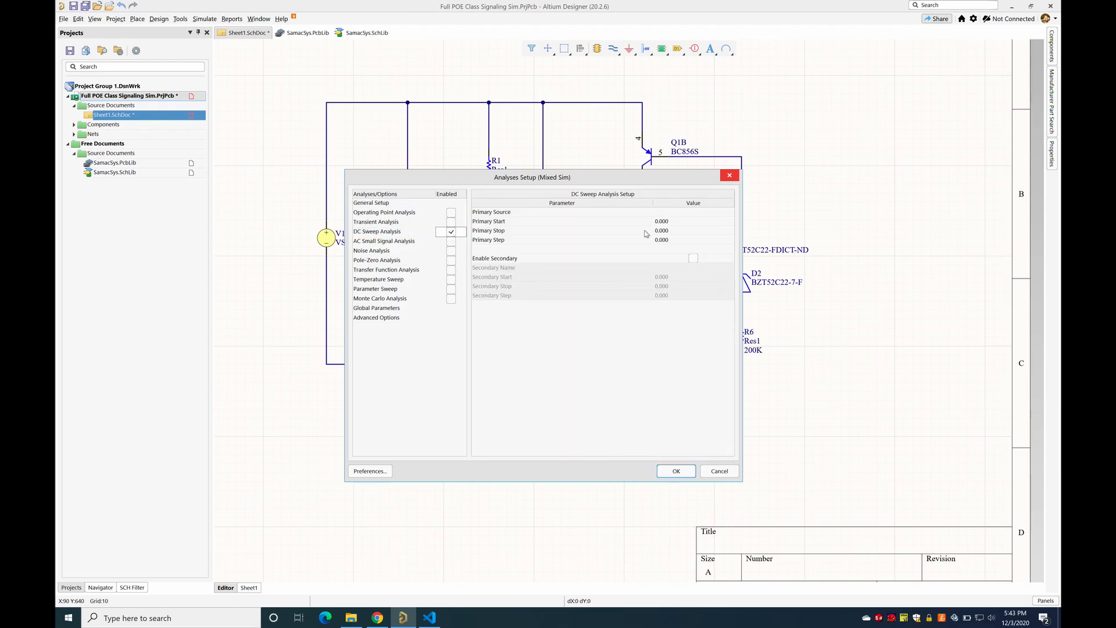
Step: Set the DC sweep's primary source to V1 with a stop of 48 and a step of 0.1, and accept the analyses setup
drag(595, 182, 733, 187)
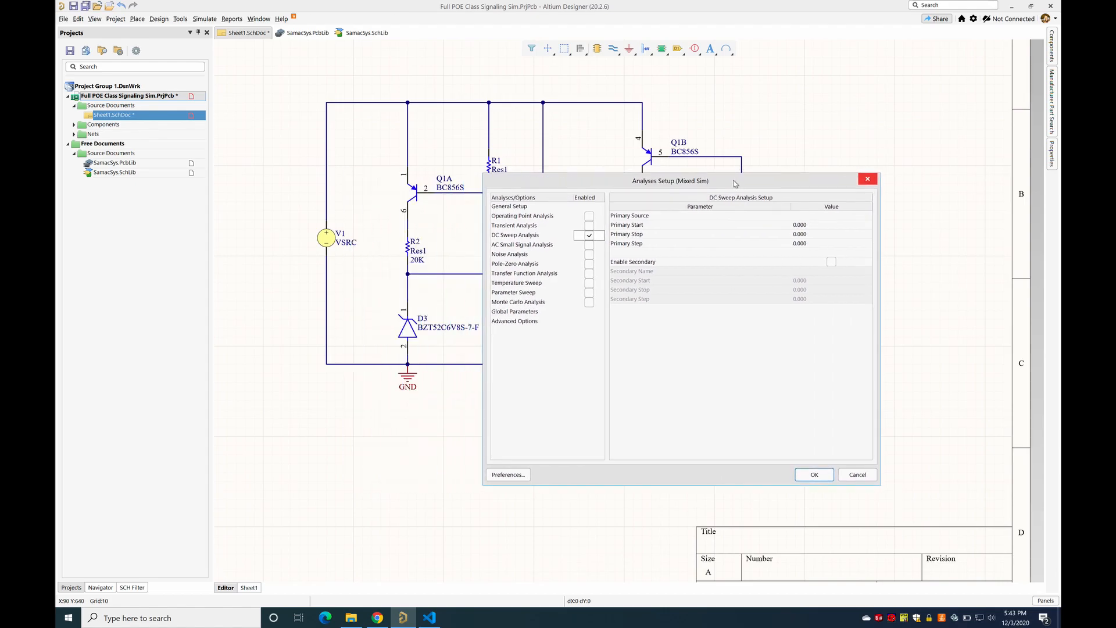
click(836, 216)
click(867, 218)
click(827, 235)
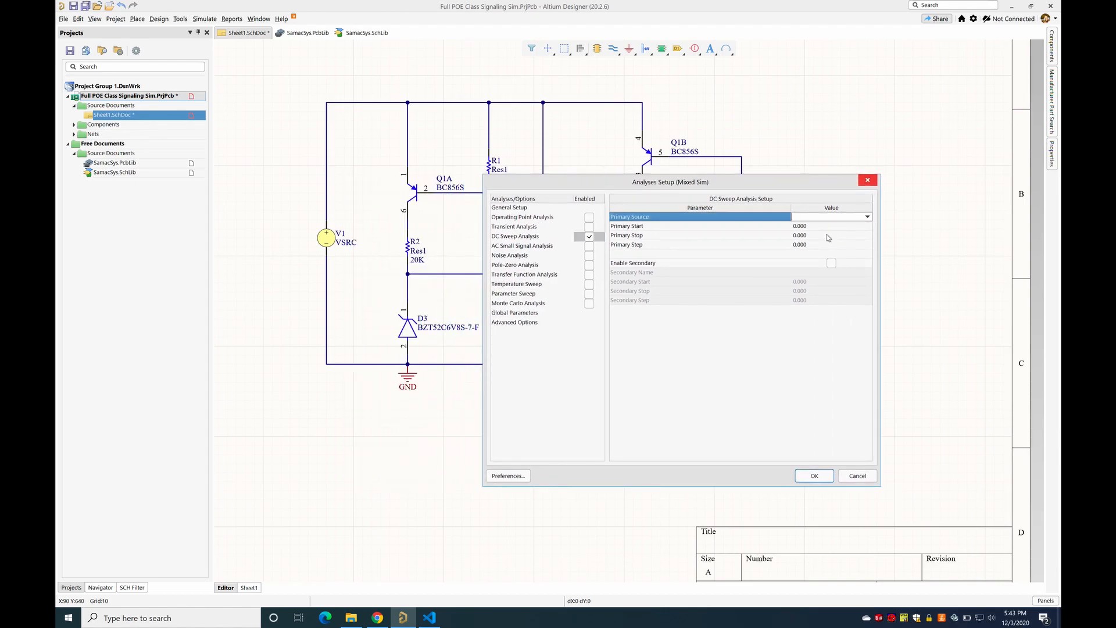
click(814, 226)
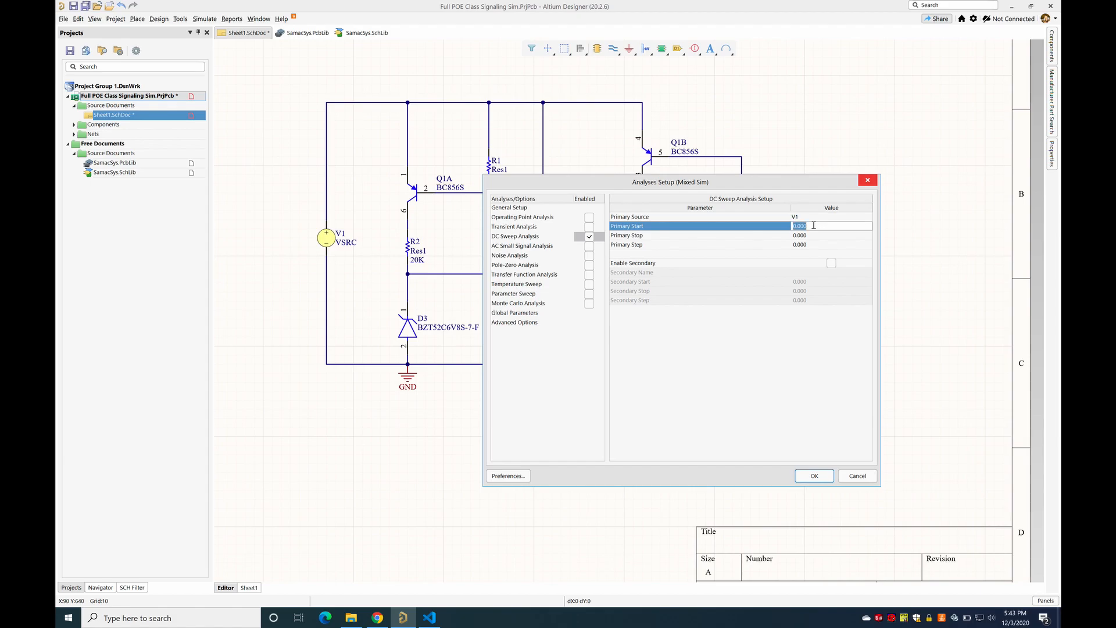
click(813, 235)
text(4)
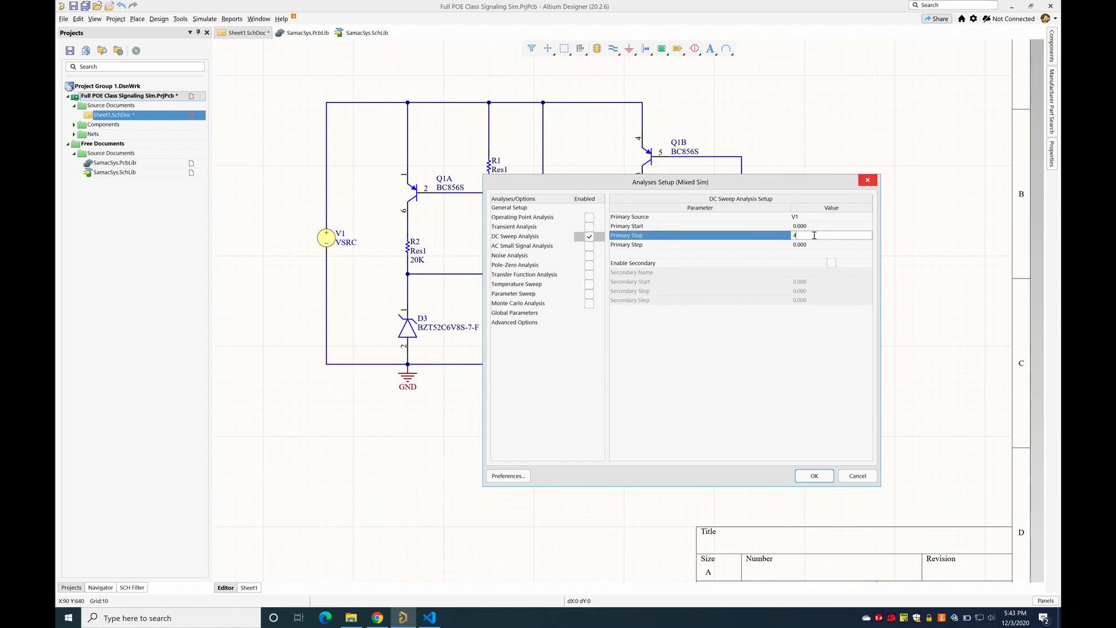
click(818, 244)
text(.1)
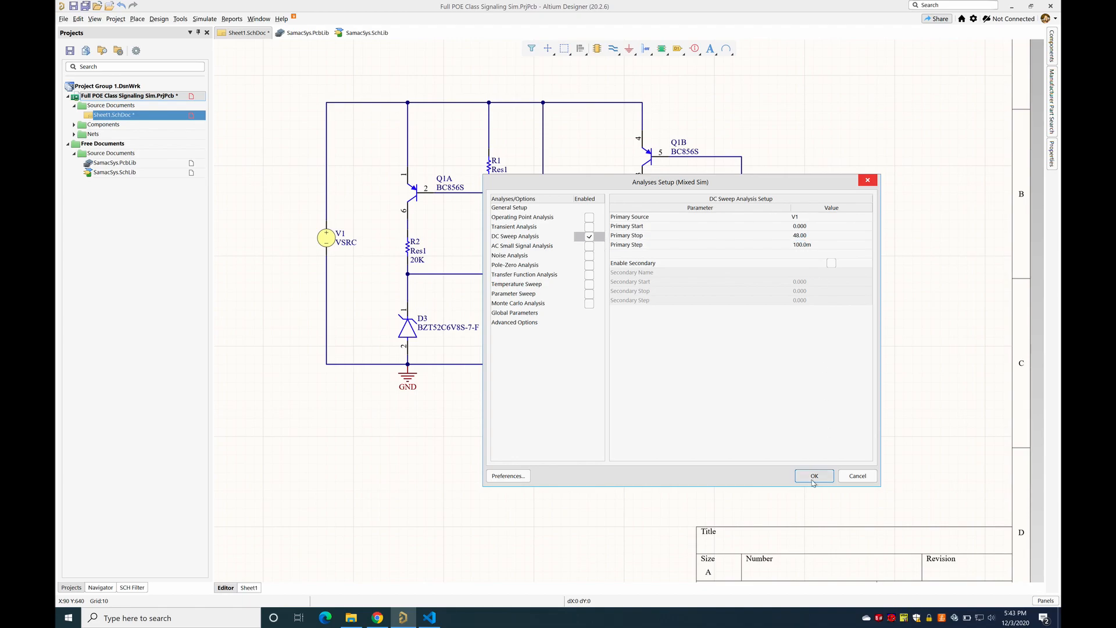
click(815, 477)
Step: Try to run the Mixed Sim simulation, and send and close the resulting error report
click(219, 20)
click(228, 104)
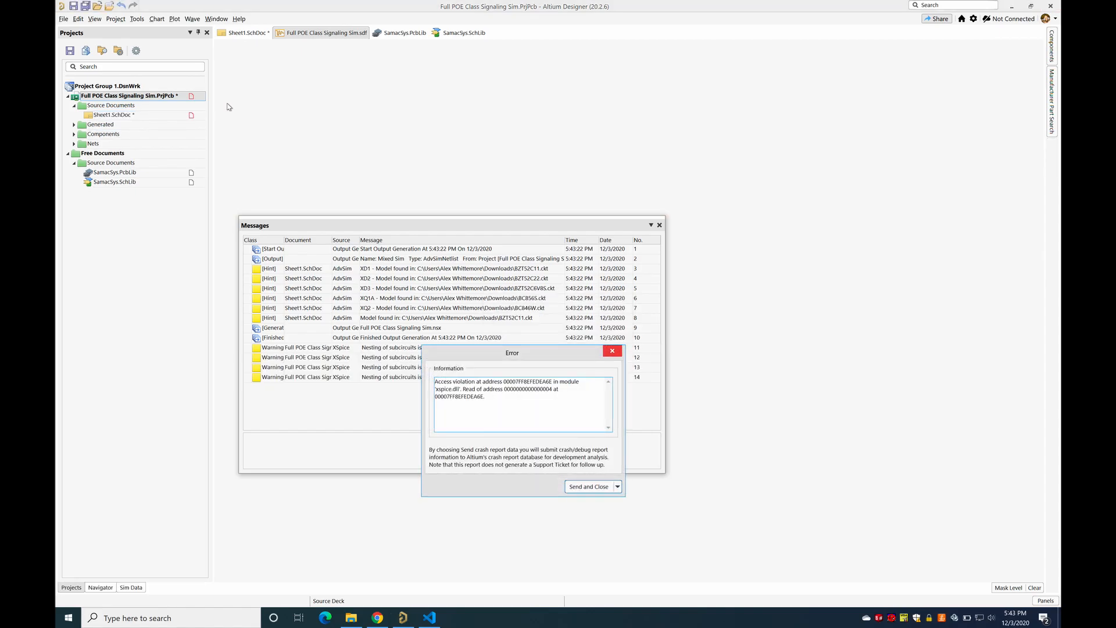
click(593, 486)
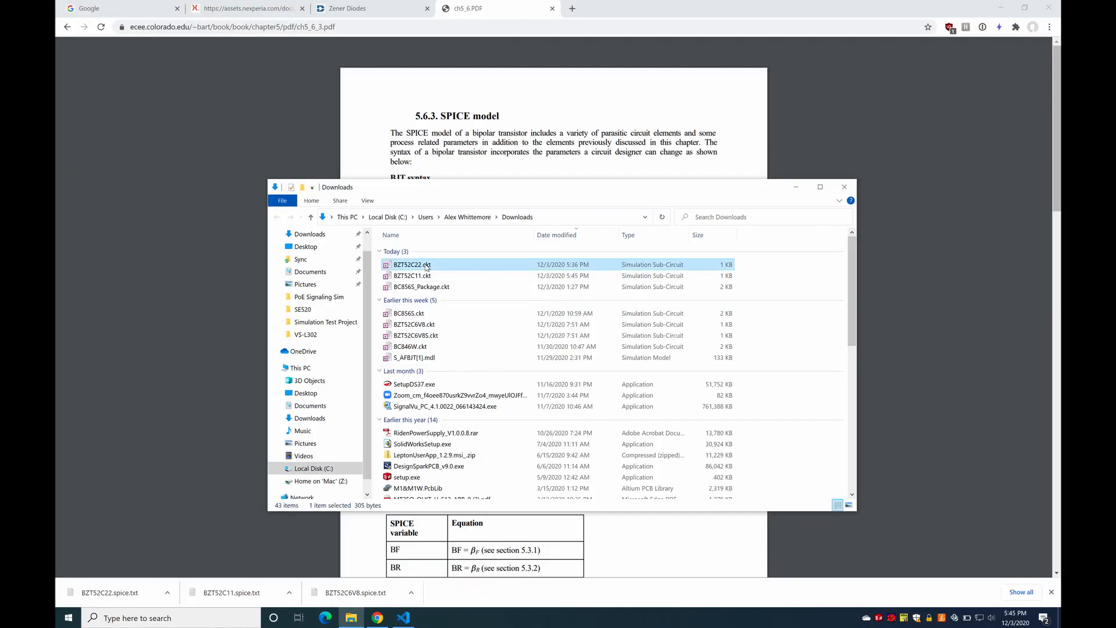
Step: Open BZT52C22.ckt from the Downloads folder in Visual Studio Code and put .ENDS on its own line after the DR model definition
right_click(427, 265)
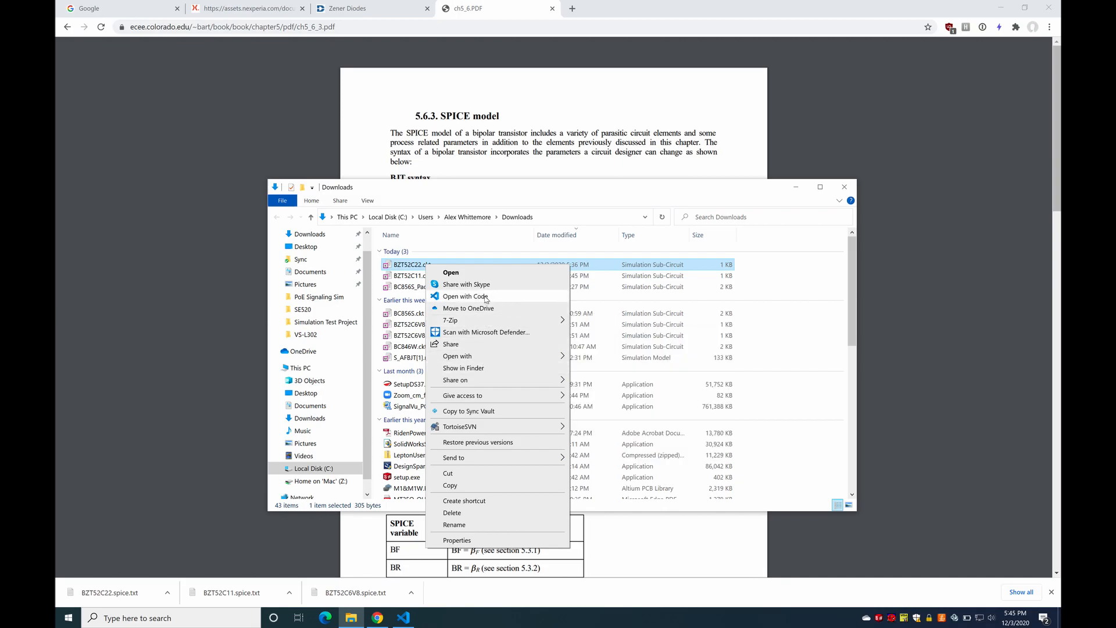
click(486, 297)
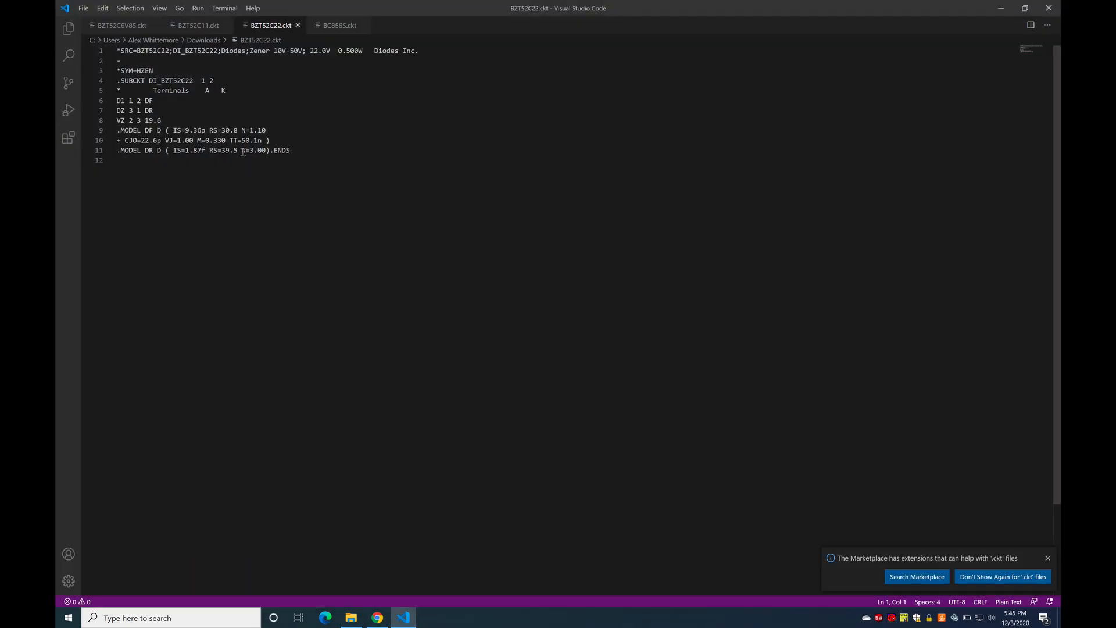
click(273, 152)
key(Return)
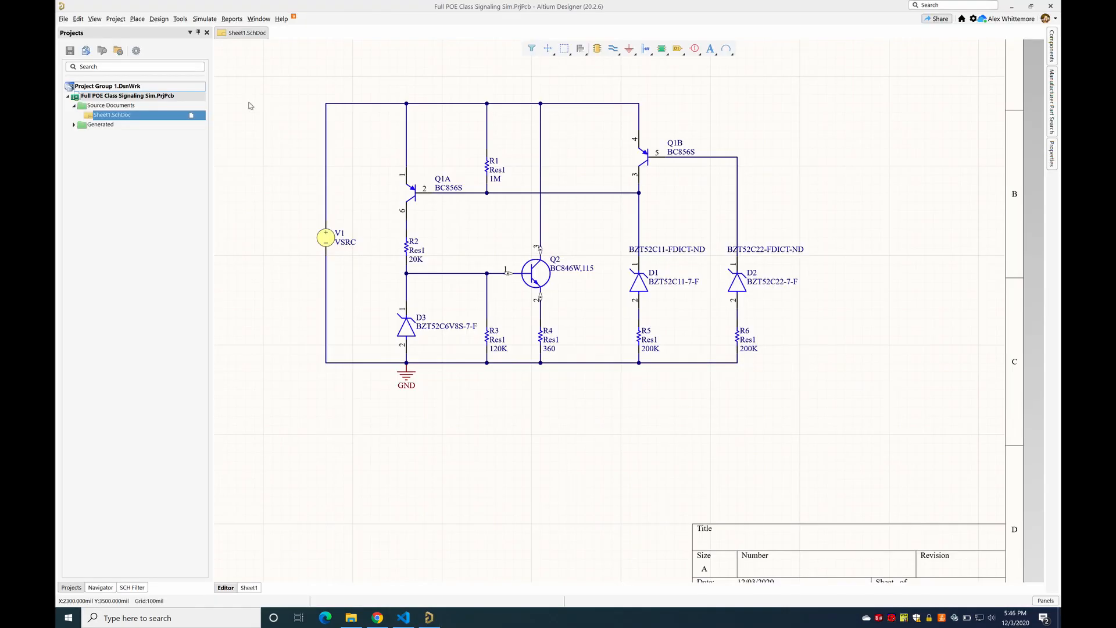
Step: Run the Mixed Sim simulation, examine the R4 current plot, and close the results without saving
click(204, 18)
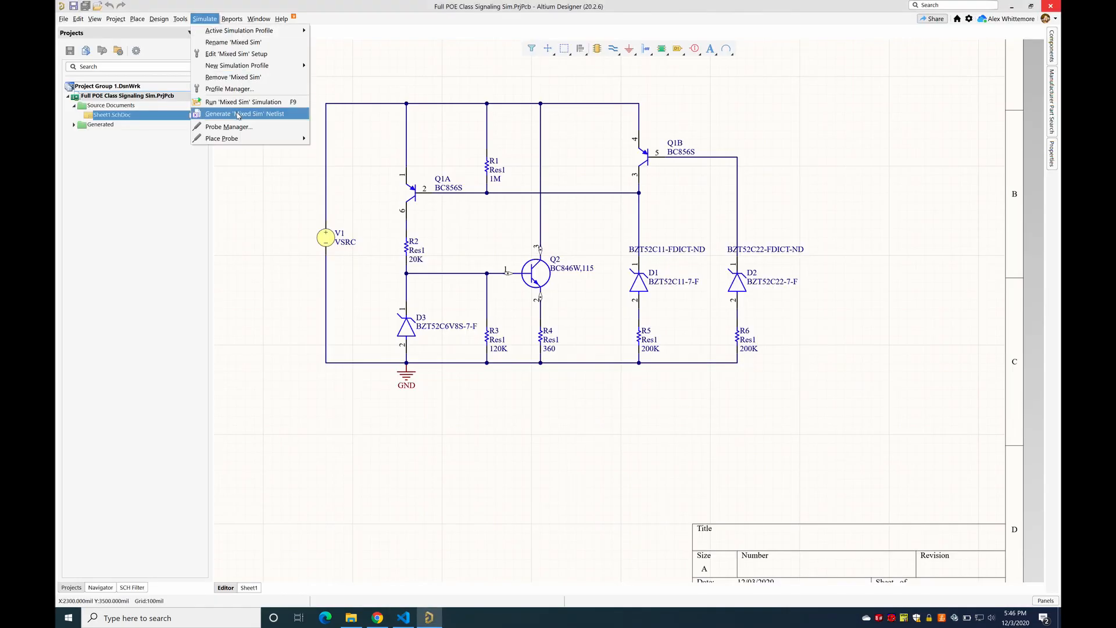
click(237, 102)
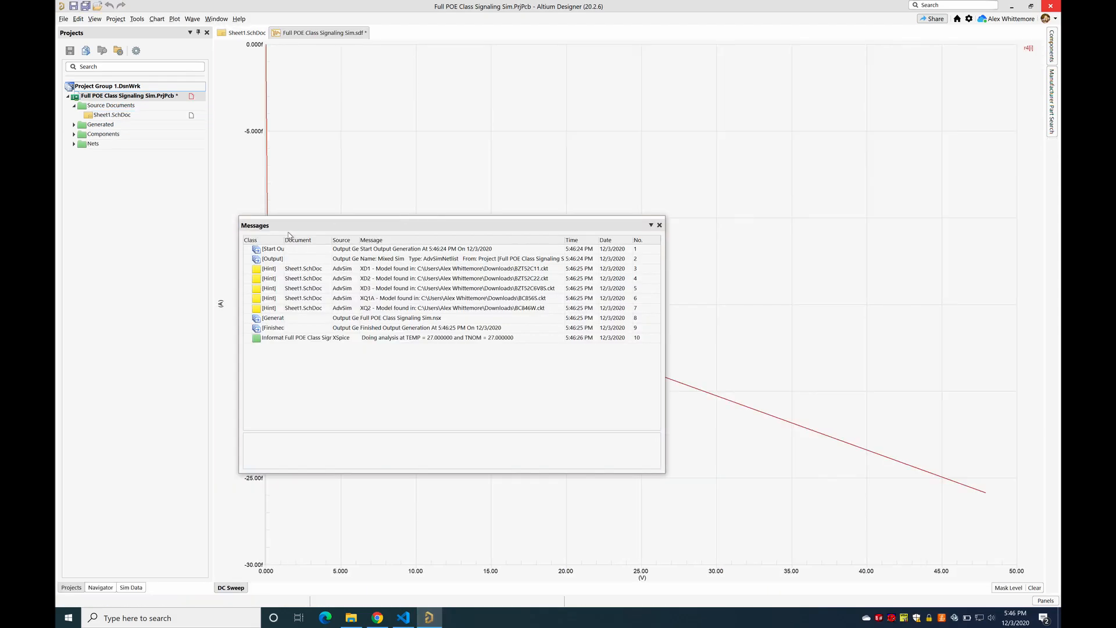
click(660, 225)
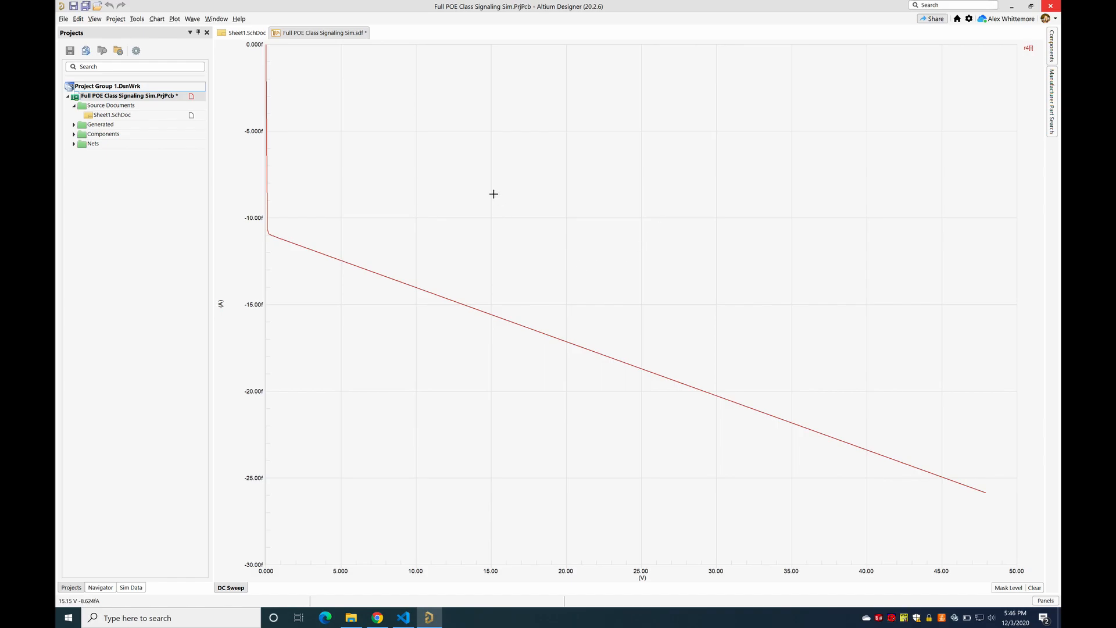
right_click(349, 36)
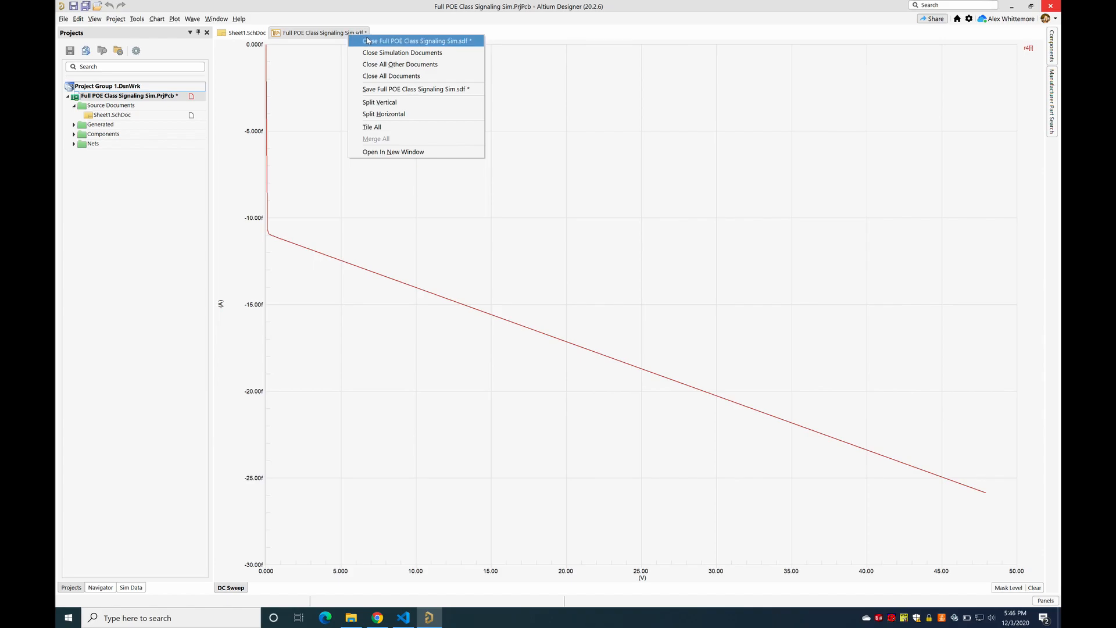
click(371, 41)
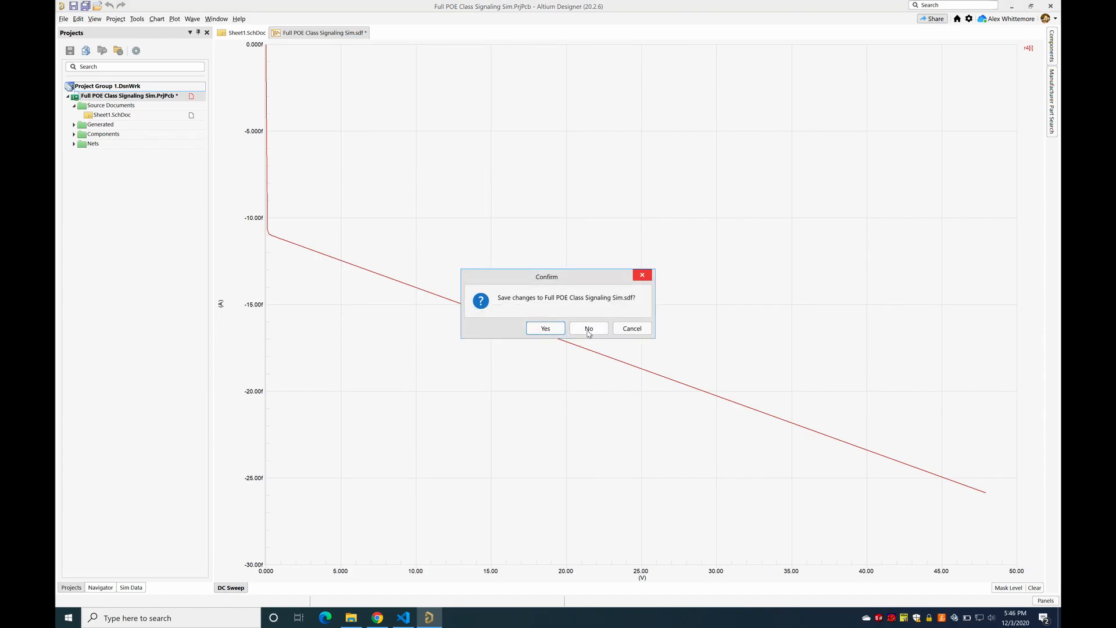
click(589, 329)
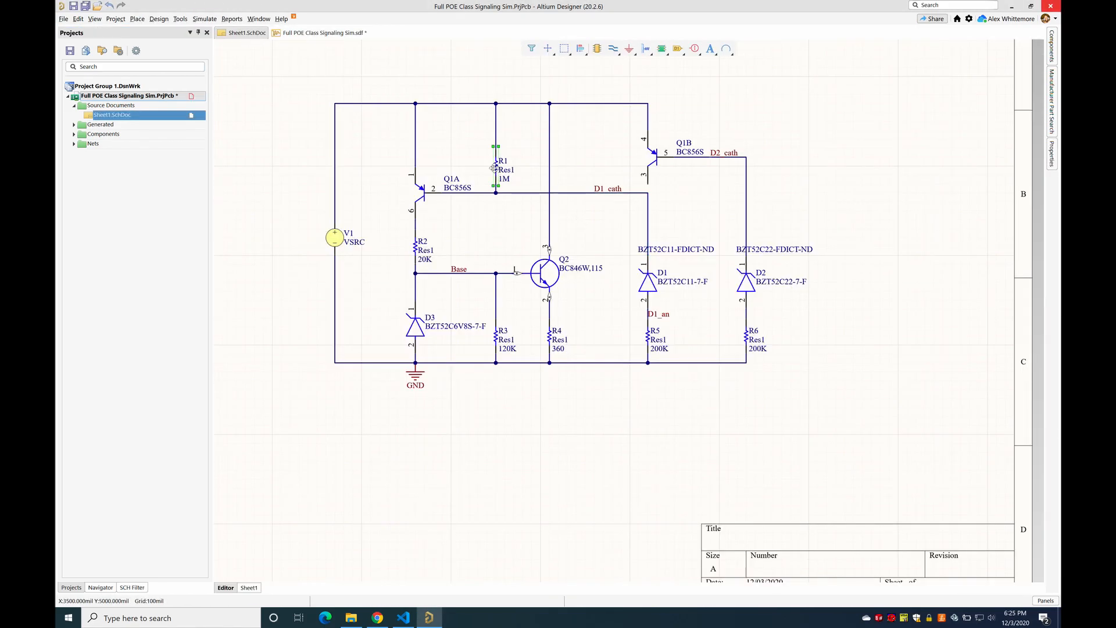
Step: Set resistor R1's value to 1Meg and save the schematic
double_click(495, 172)
click(688, 299)
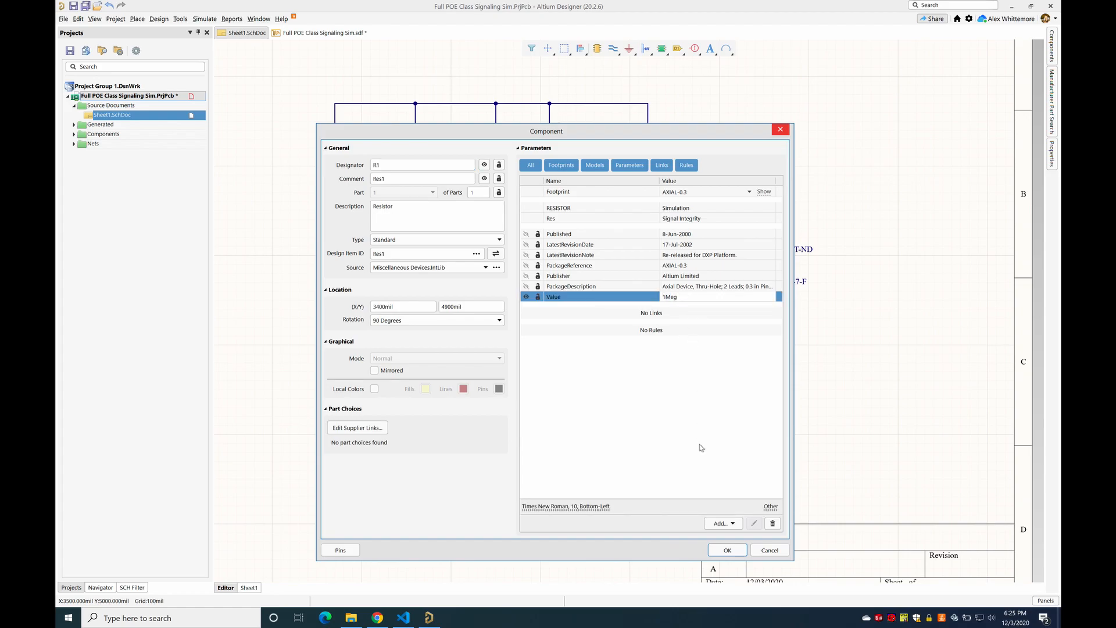
click(727, 550)
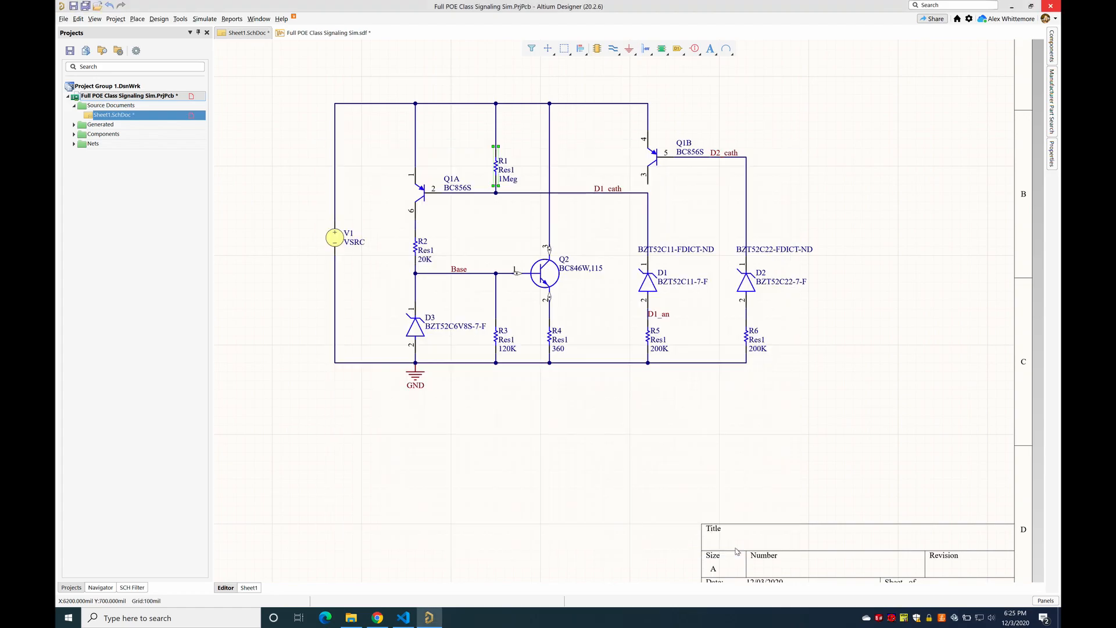
key(ctrl+s)
Step: Close the old Full POE Class Signaling Sim.sdf results without saving them
right_click(286, 36)
click(327, 74)
click(599, 330)
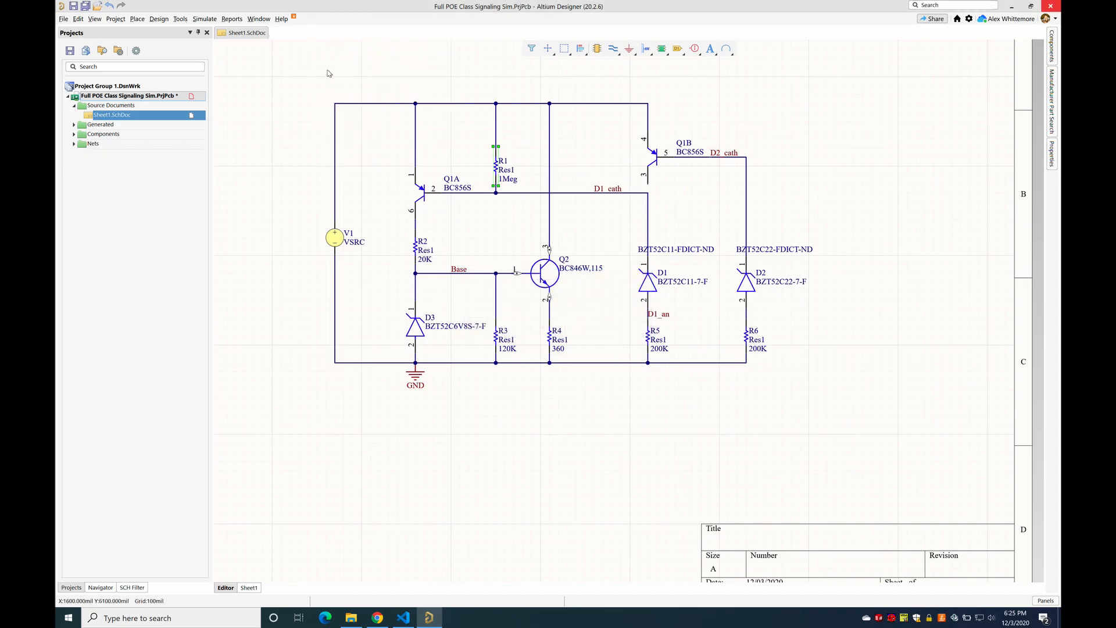
Step: Run the Mixed Sim simulation on the updated schematic and dismiss the messages to show the DC sweep plots
click(187, 19)
mouse_move(203, 22)
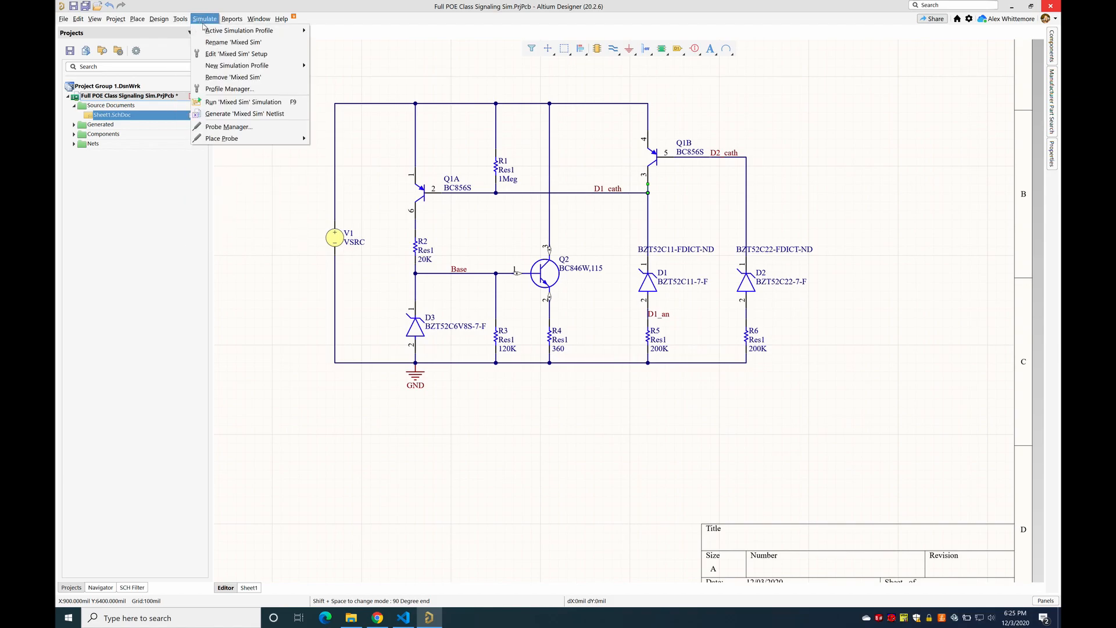
click(243, 102)
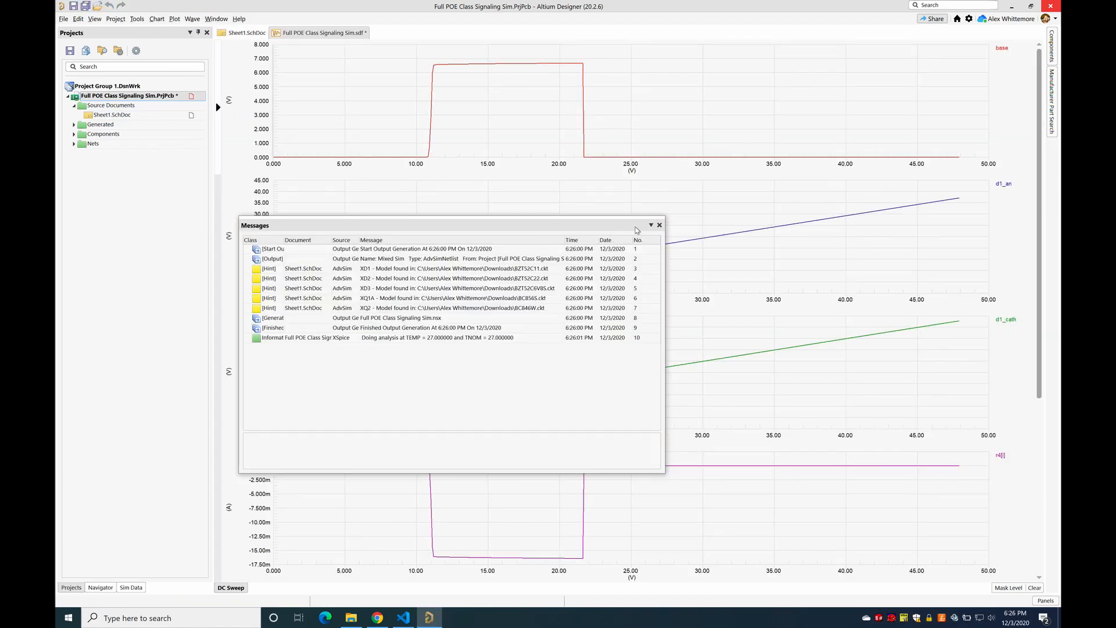
click(659, 225)
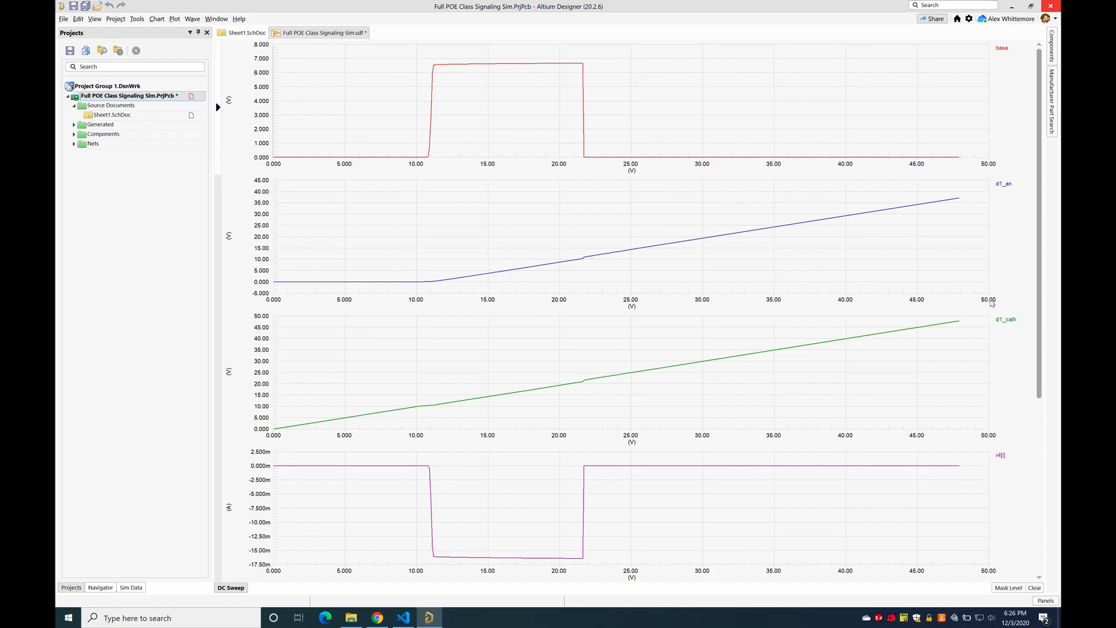
Step: Measure the R4 current on its DC sweep plot with cursor A placed at about 17.2 V, within the signaling range
drag(1040, 221, 1057, 400)
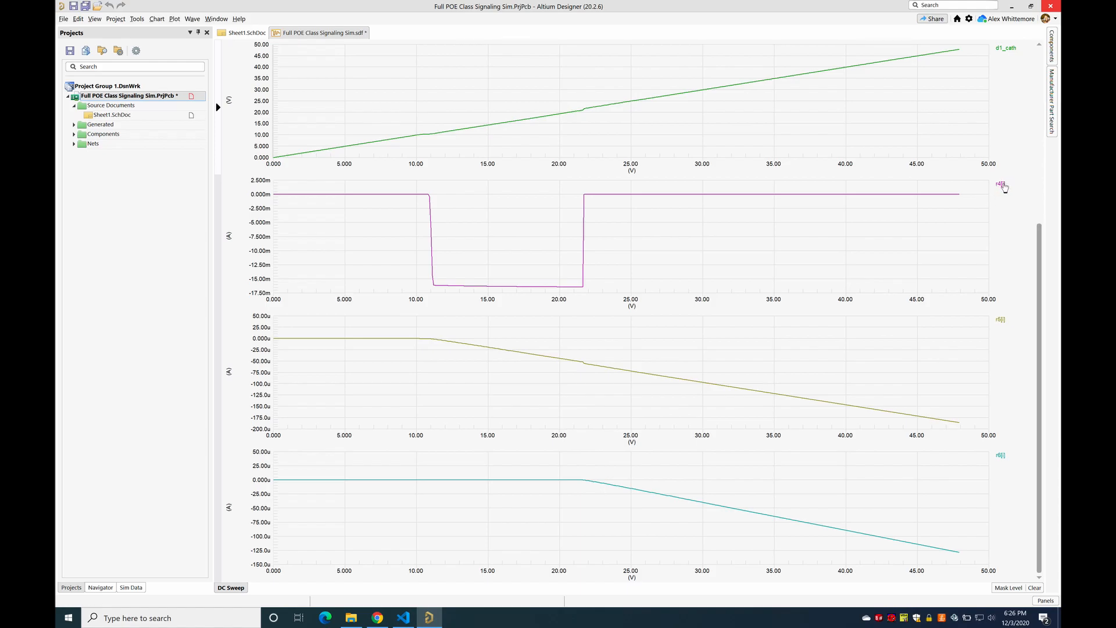
right_click(1005, 187)
click(991, 201)
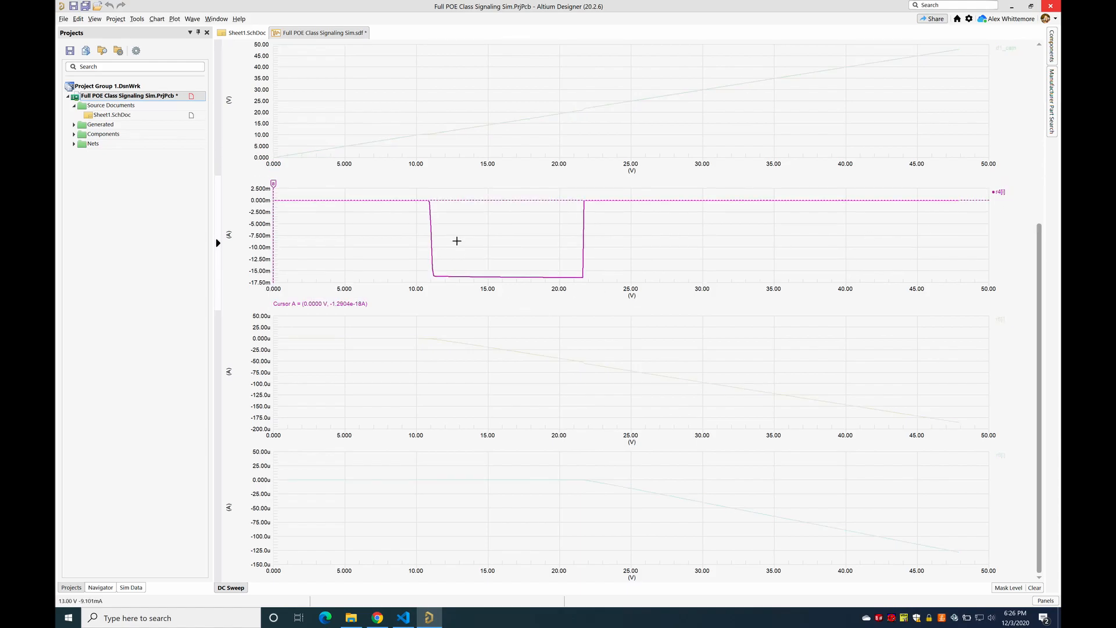
mouse_move(273, 184)
mouse_down()
mouse_move(583, 175)
mouse_move(518, 209)
mouse_up()
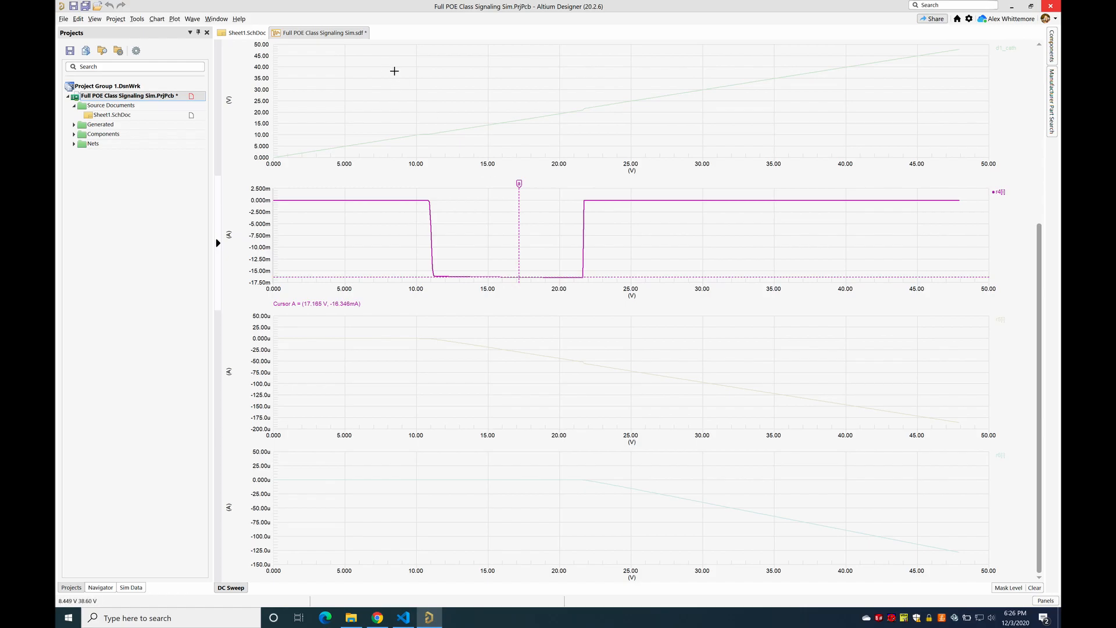
drag(1042, 373, 1042, 154)
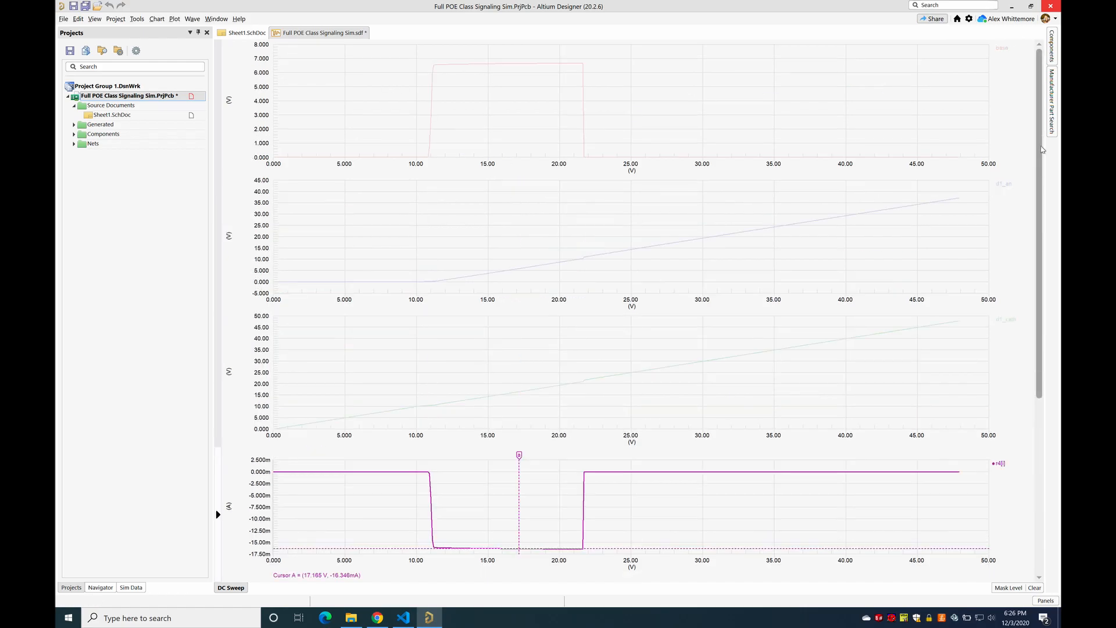
Step: Close the Full POE Class Signaling Sim.sdf results without saving them, and save the Full POE Class Signaling Sim project
right_click(347, 39)
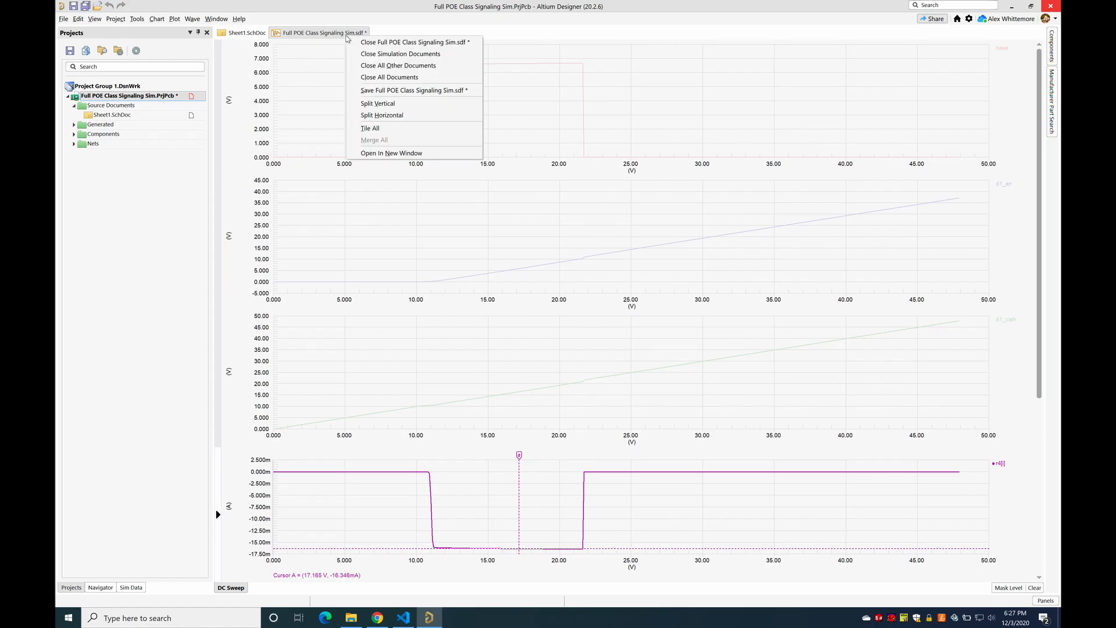
click(370, 42)
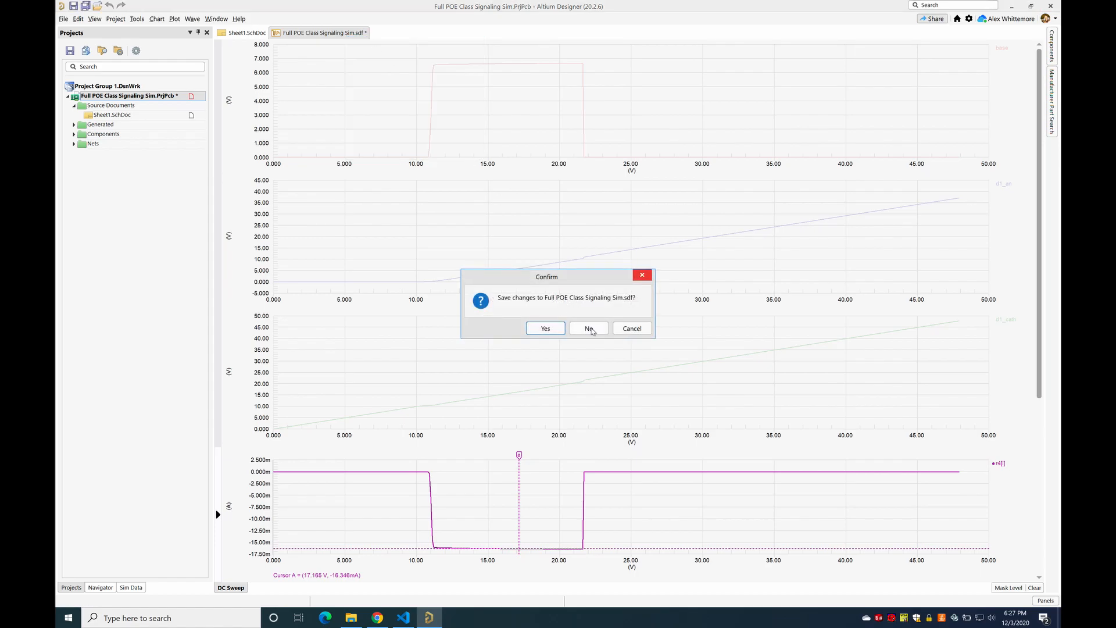
click(589, 329)
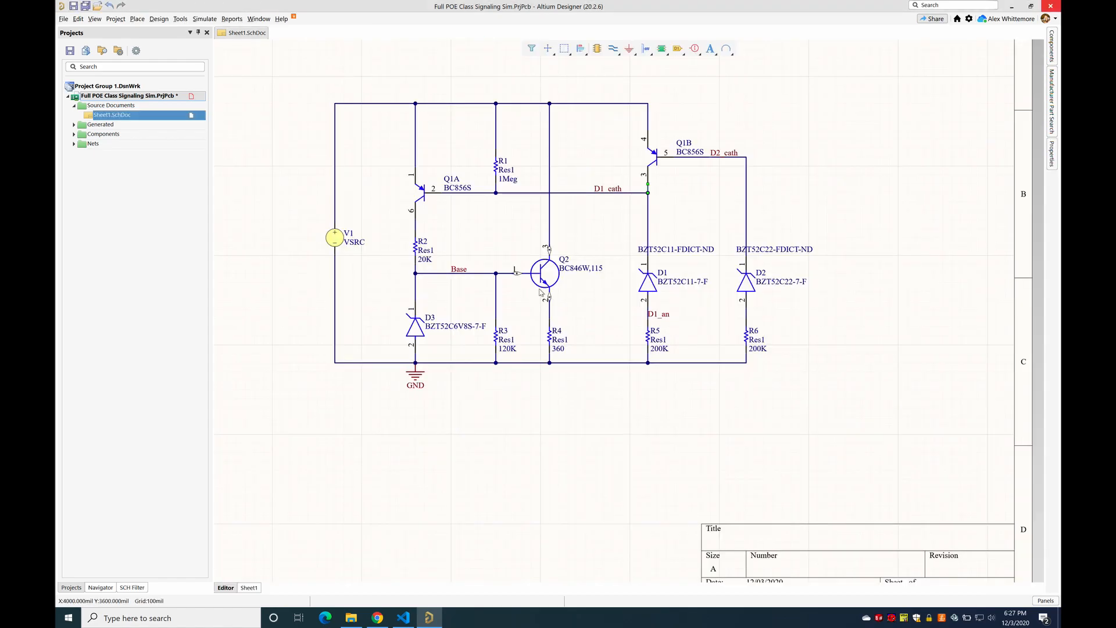
right_click(168, 95)
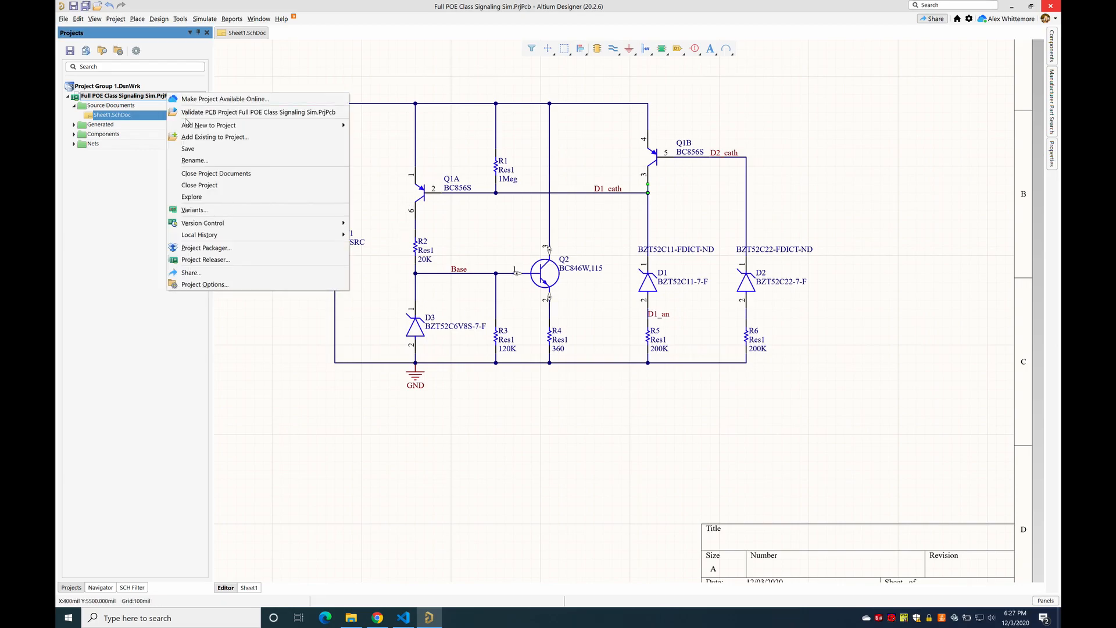
click(208, 154)
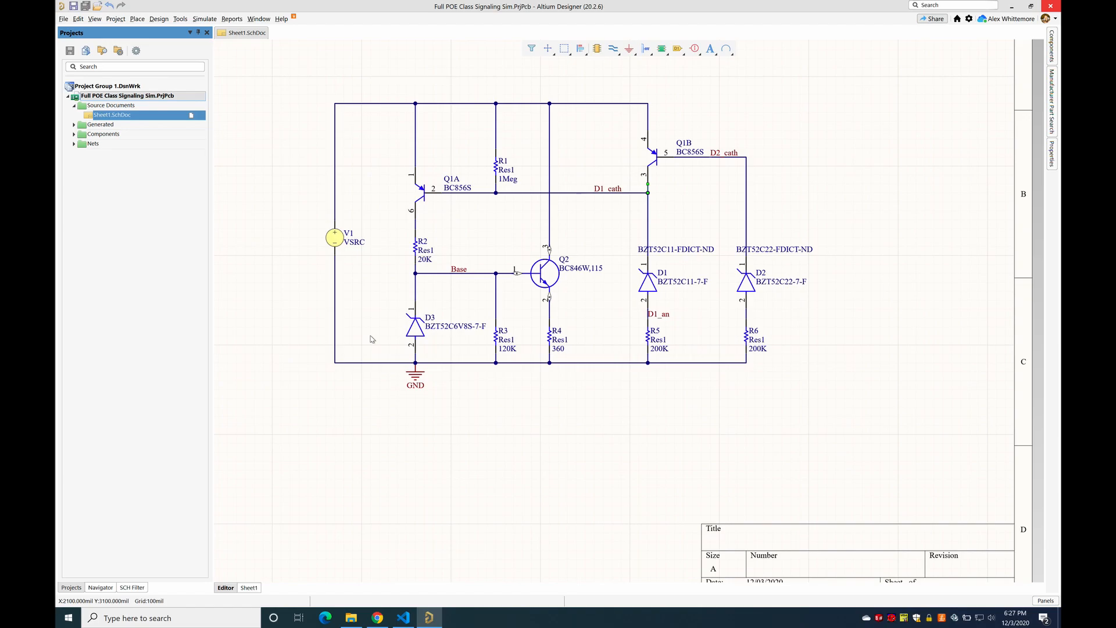